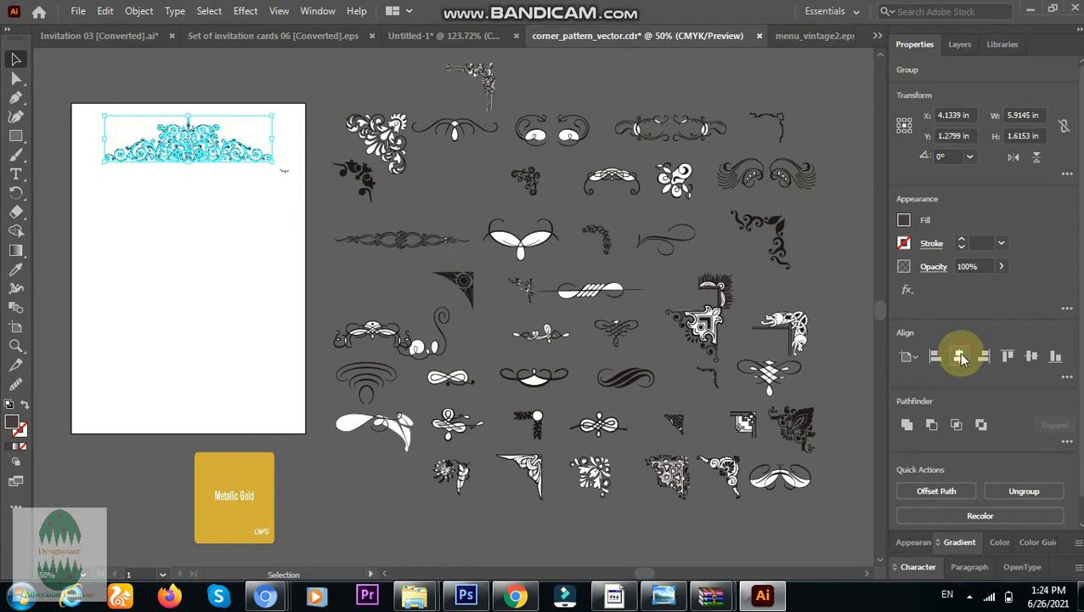
Centre the ornament vertically on the artboard and fill it with the Metallic Gold swatch's colour using the Eyedropper.
left_click(1031, 356)
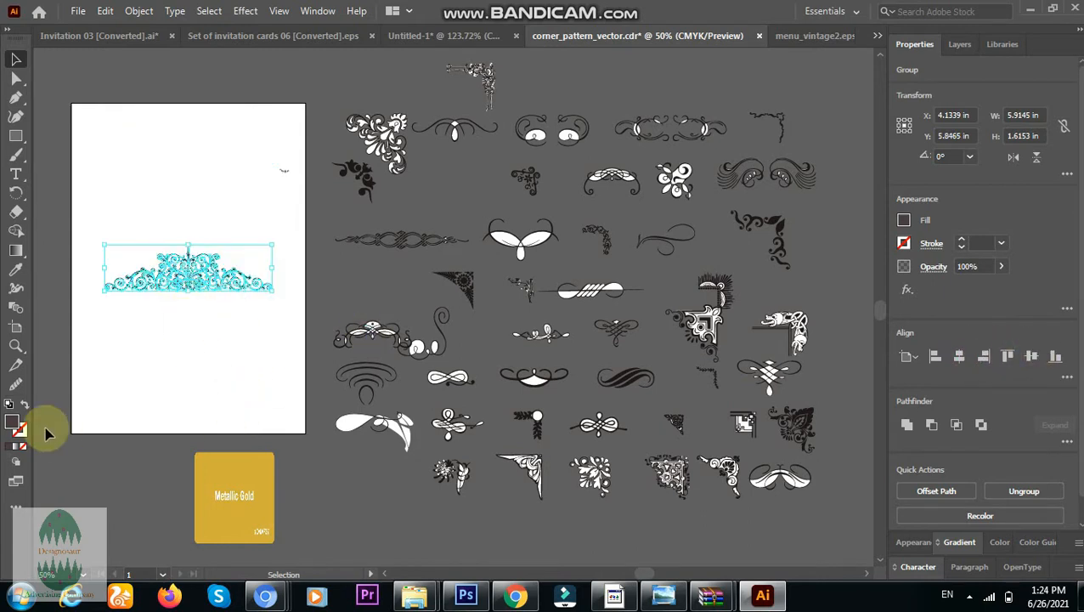
left_click(15, 269)
left_click(217, 471)
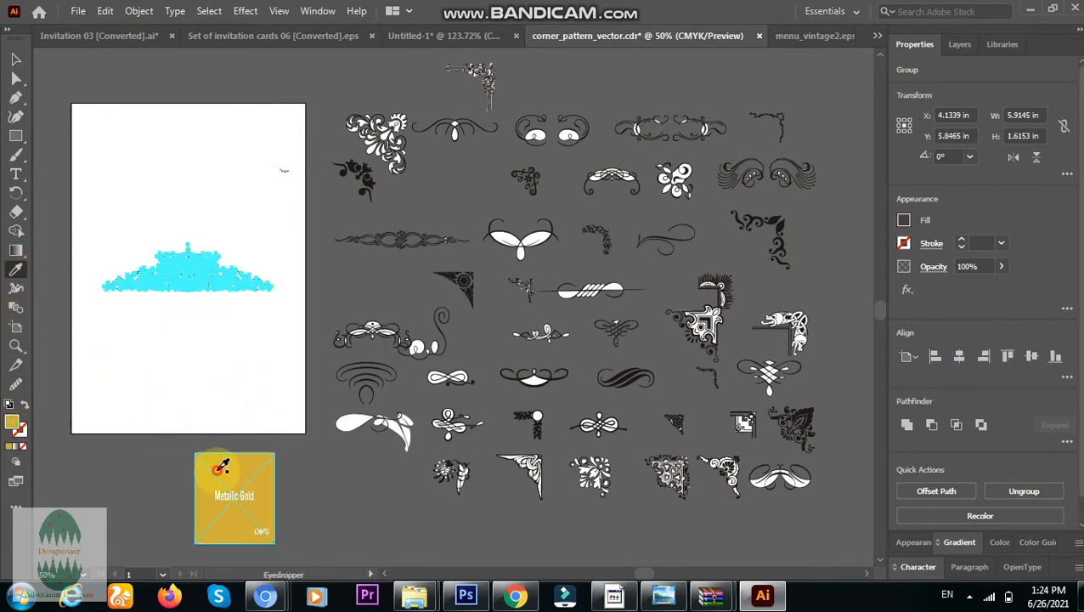
left_click(16, 58)
left_click(204, 318)
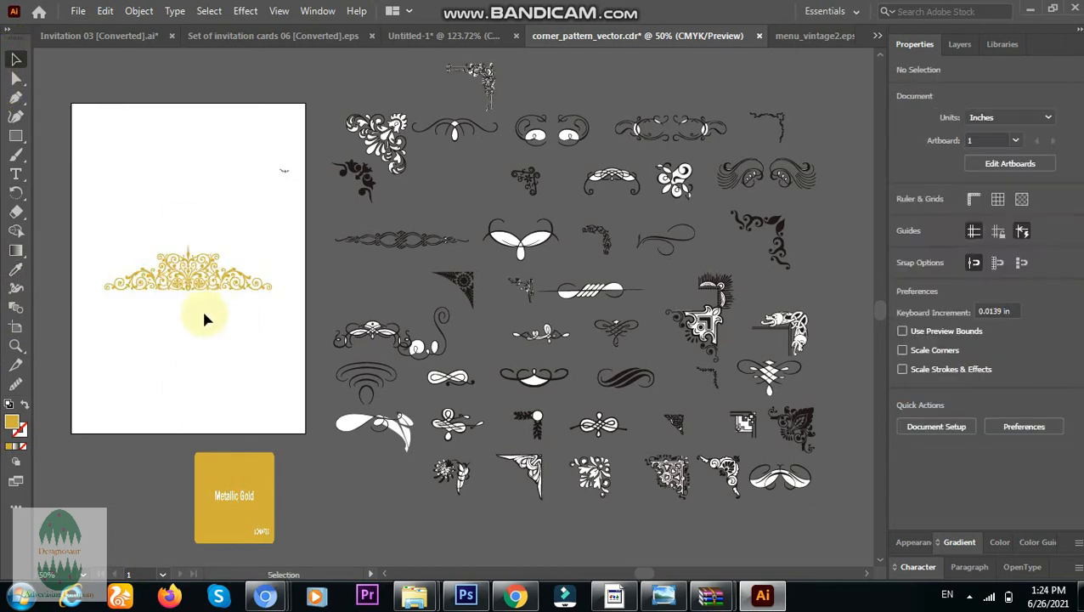
Create a copy of the gold ornament reflected across the horizontal axis.
left_click_drag(535, 418, 182, 278)
left_click(194, 283)
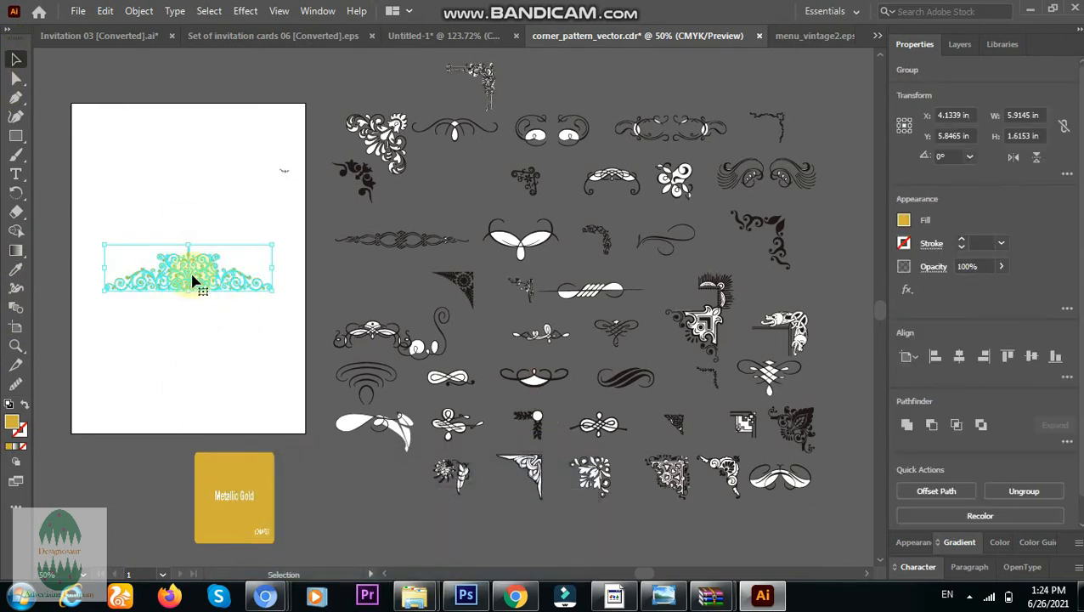
right_click(194, 277)
mouse_move(246, 461)
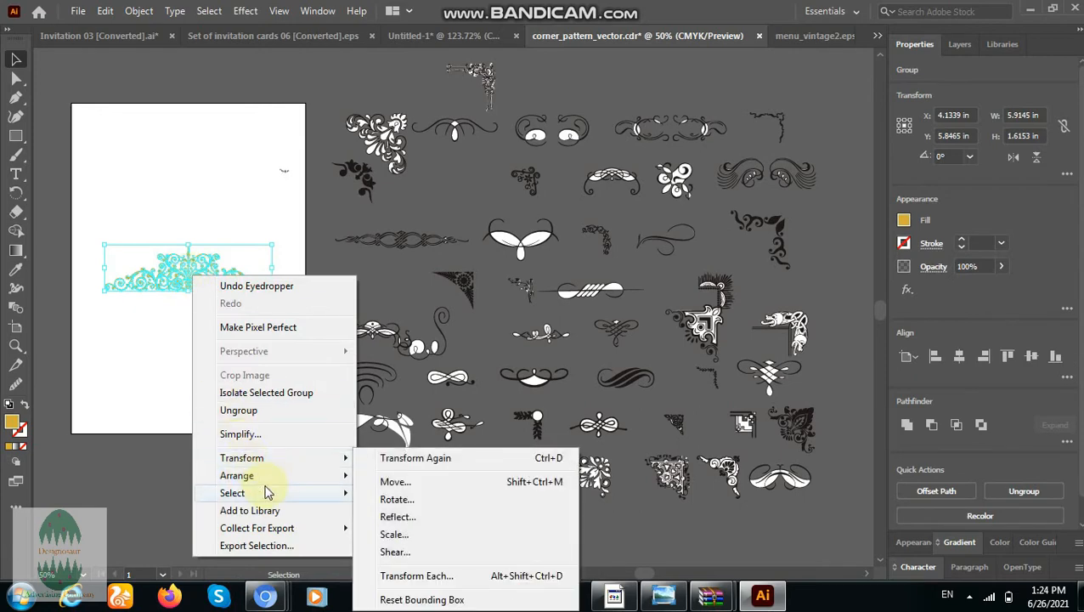
left_click(396, 500)
left_click(810, 414)
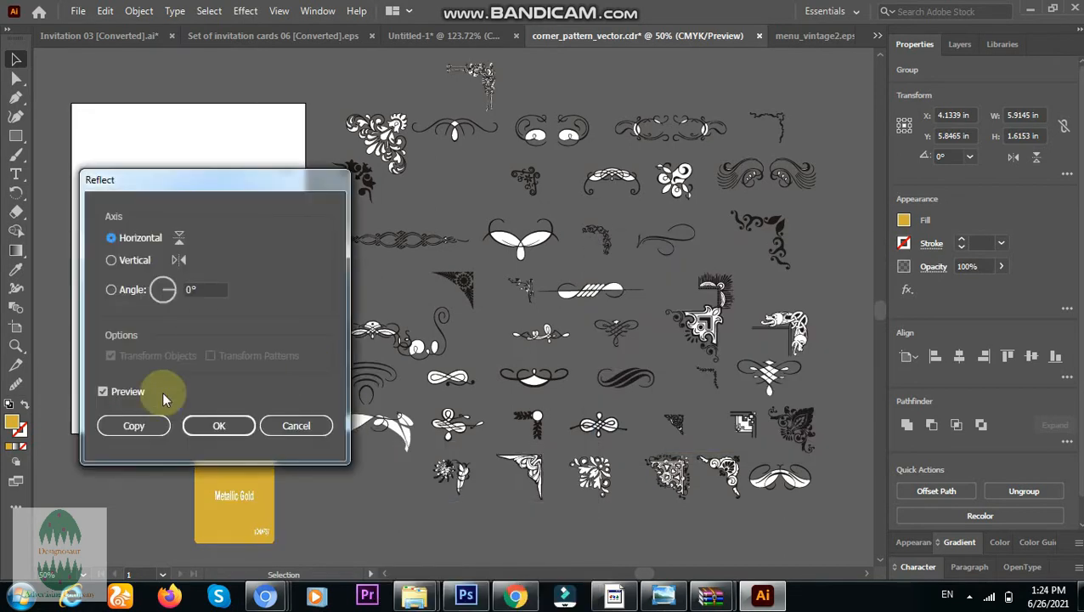
left_click(133, 426)
Move the upright ornament straight up until it is clear of the inverted one.
key("Up")
key("Up")
key("Up")
key("Up")
key("Up")
key("Up")
key("Up")
key("Up")
key("Up")
key("Up")
key("Up")
key("Up")
key("Up")
key("Up")
key("Up")
key("Up")
key("Up")
key("Up")
key("Up")
key("Up")
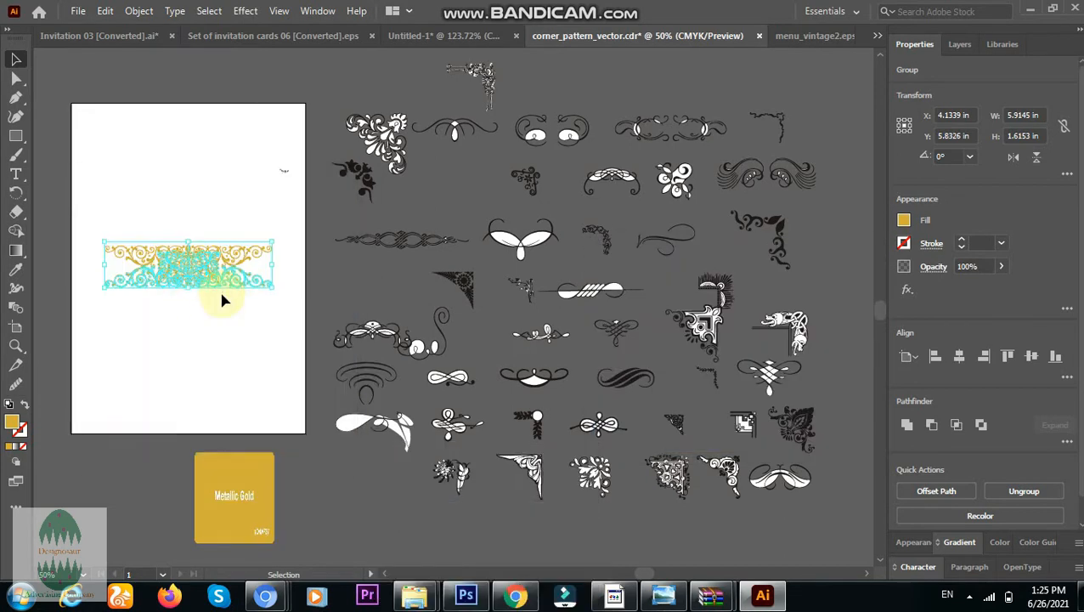
key("shift+Up")
key("shift+Up")
key("shift+Up")
key("shift+Up")
key("shift+Up")
key("shift+Up")
key("shift+Up")
key("shift+Up")
key("shift+Up")
key("shift+Up")
key("shift+Up")
key("shift+Up")
key("shift+Up")
key("shift+Up")
key("shift+Up")
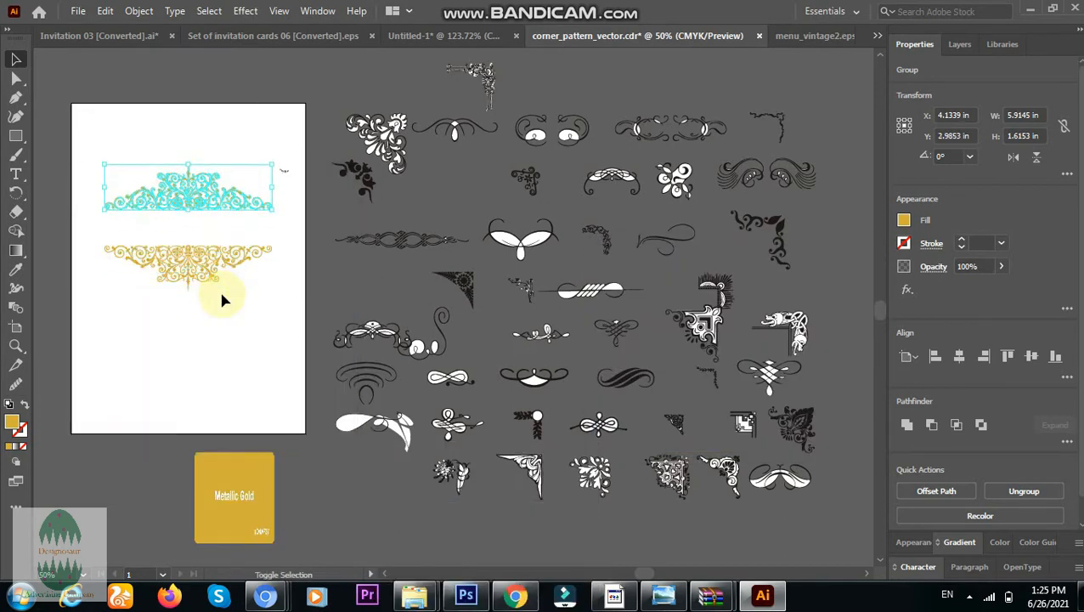
Group everything in the ornament area and centre the group horizontally and vertically on the artboard.
left_click_drag(85, 138, 286, 312)
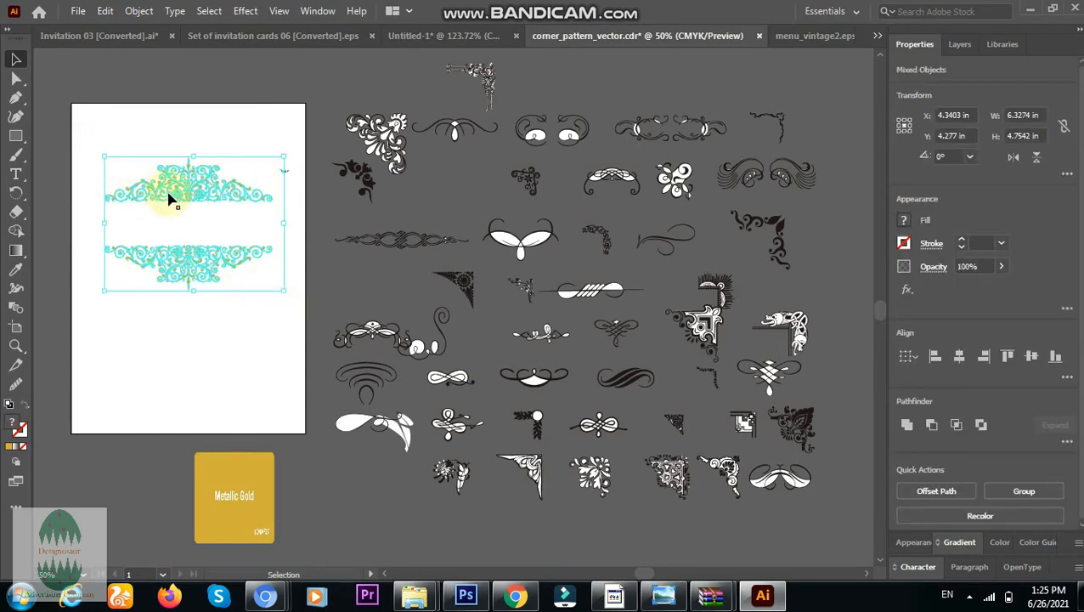
right_click(169, 199)
left_click(203, 344)
left_click(958, 357)
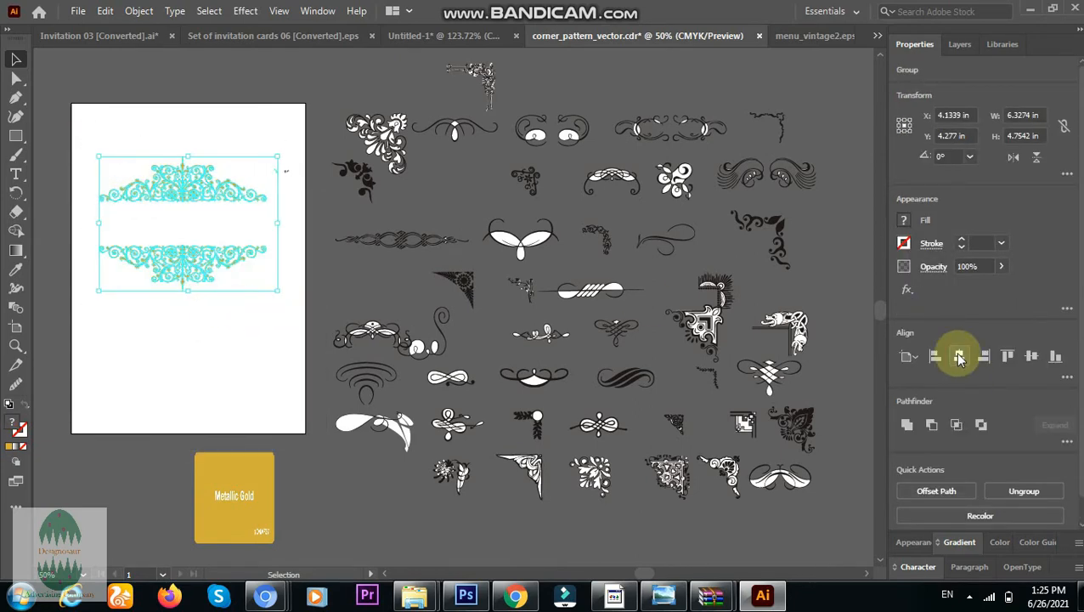
left_click(1030, 356)
left_click(258, 169)
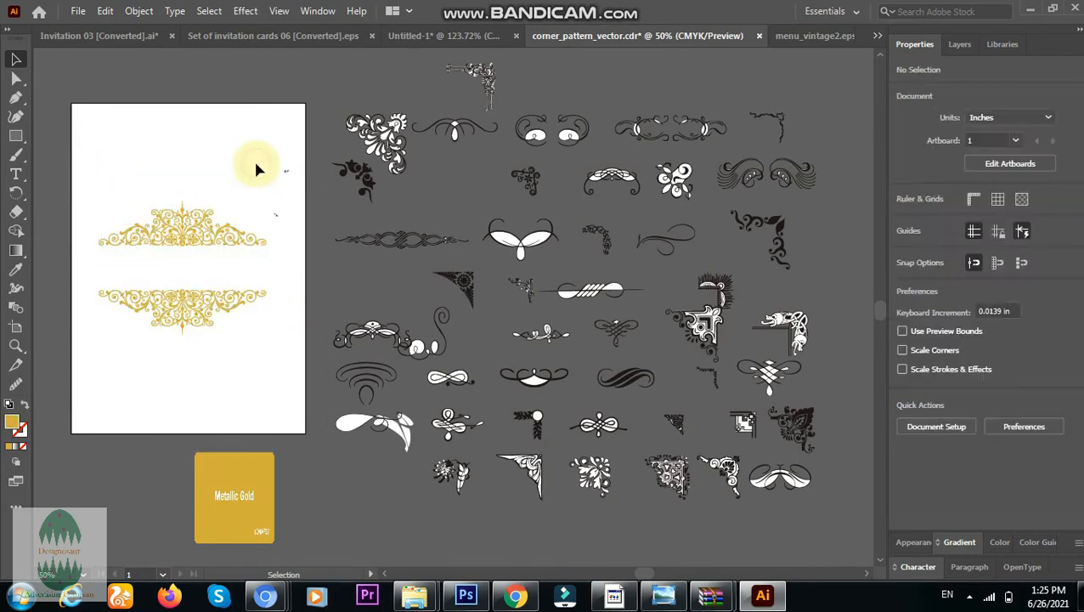
Shift the grouped ornaments right to X 4.37 in to balance them on the page.
left_click(120, 238)
left_click_drag(268, 269, 282, 270)
left_click(202, 157)
left_click_drag(201, 358, 208, 359)
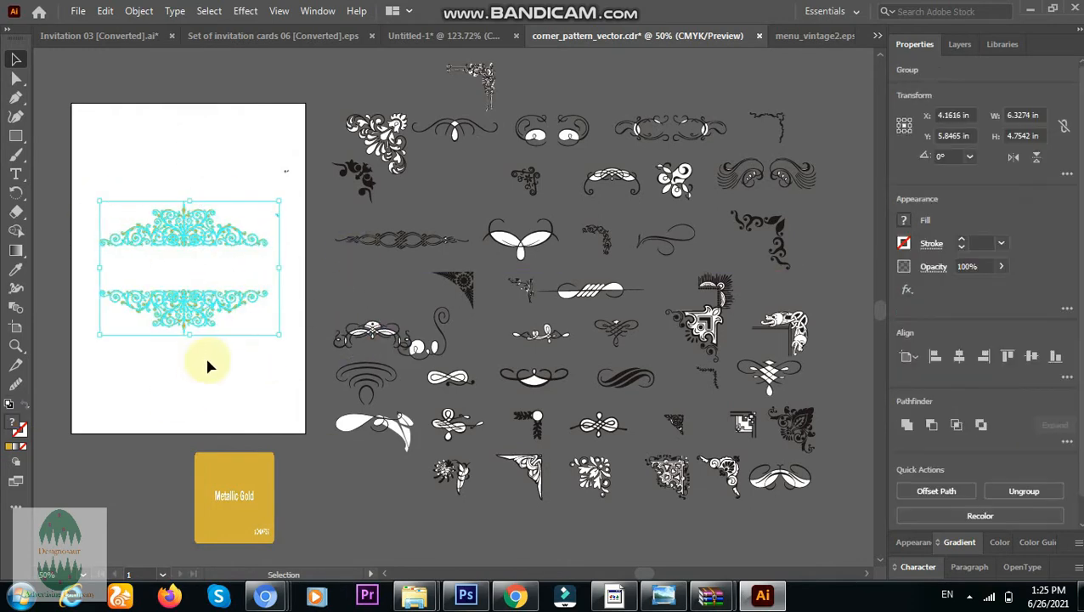
key("Return")
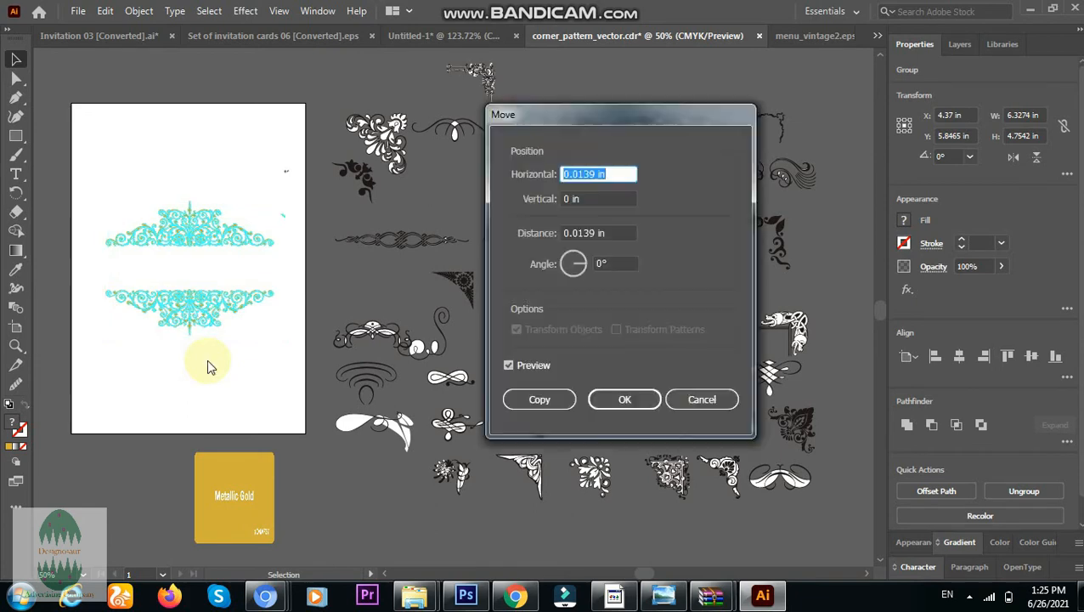
key("Escape")
left_click(376, 358)
left_click(165, 226)
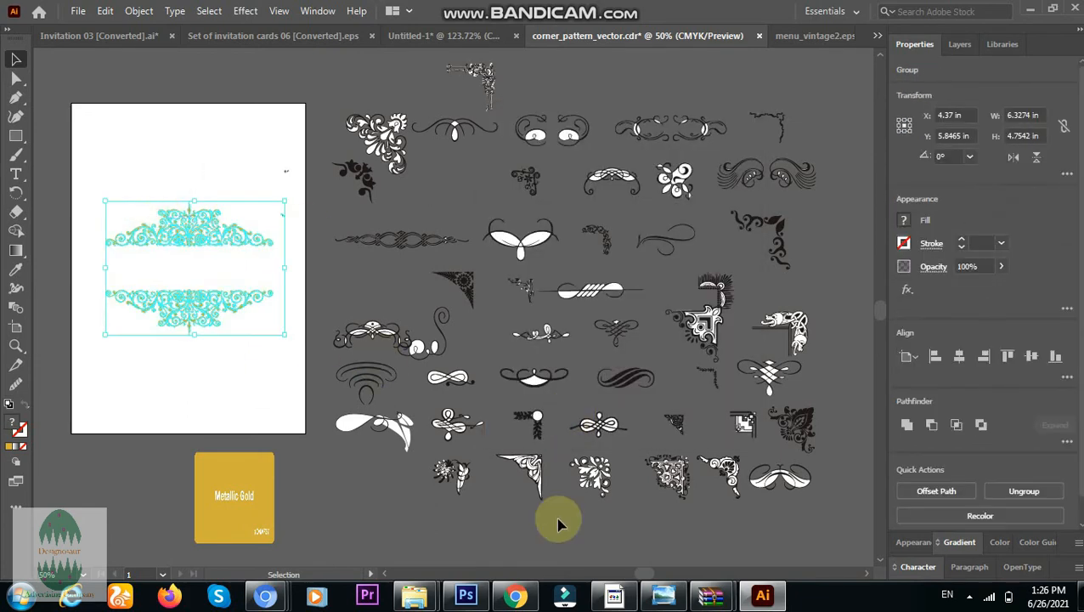
Undo the grouping and recent moves, and realign the upright ornament to the artboard's vertical centre.
key("ctrl+z")
key("ctrl+z")
key("ctrl+z")
key("ctrl+z")
key("ctrl+z")
key("ctrl+z")
key("ctrl+z")
key("ctrl+z")
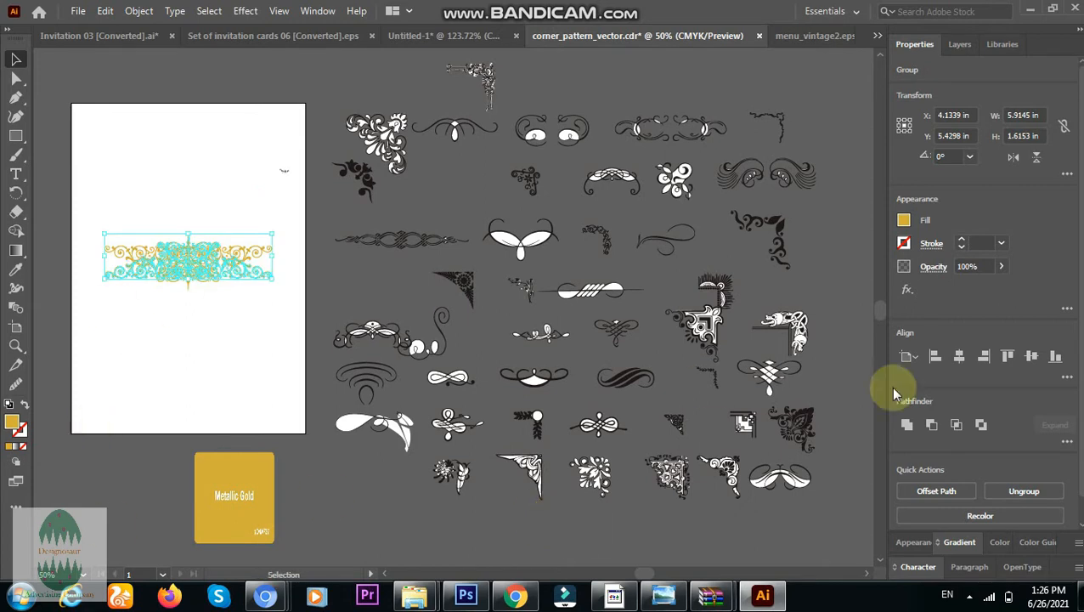
left_click(1031, 356)
left_click(177, 220)
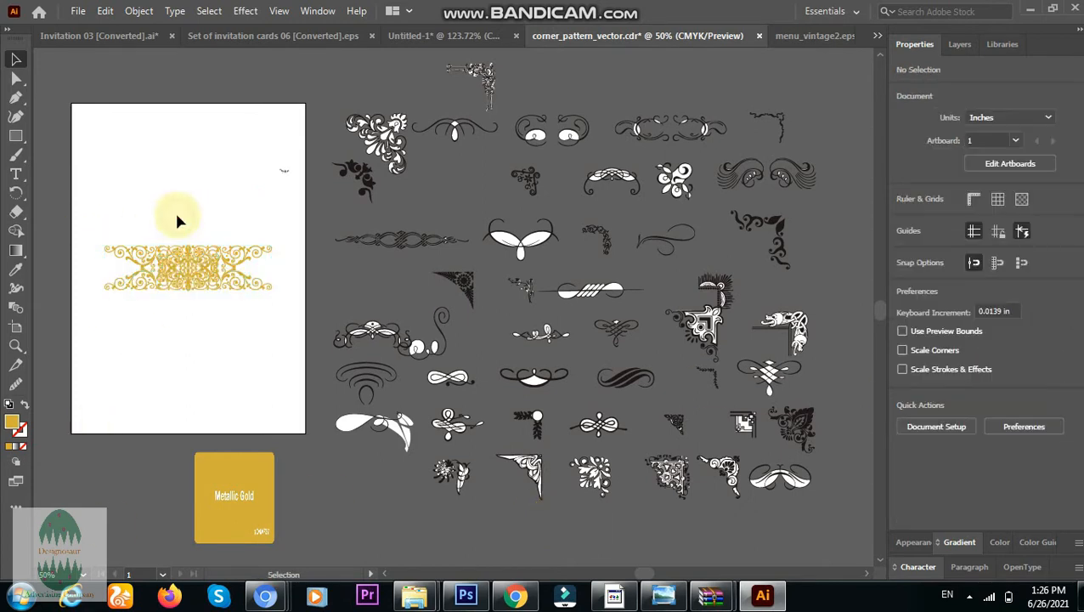
Move the upright ornament straight up to Y 2.527 in, leaving a gap above the inverted ornament.
left_click(183, 283)
key("Up")
key("Up")
key("Up")
key("Up")
key("Up")
key("Up")
key("Up")
key("Up")
key("Up")
key("Up")
key("Up")
key("Up")
key("Up")
key("Up")
key("Up")
key("Up")
key("Up")
key("Up")
key("Up")
key("Up")
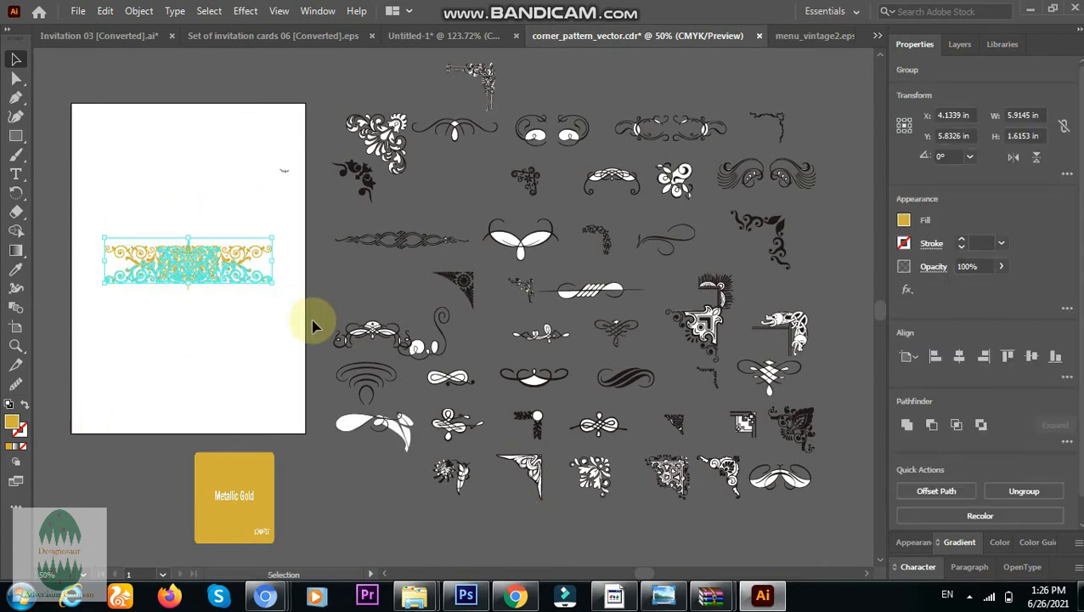
key("shift+Up")
key("shift+Up")
key("shift+Up")
key("shift+Up")
key("shift+Up")
key("shift+Up")
key("shift+Up")
key("shift+Up")
key("shift+Up")
key("shift+Up")
key("shift+Up")
key("shift+Up")
key("shift+Up")
key("shift+Up")
key("shift+Up")
key("shift+Up")
key("shift+Up")
key("shift+Up")
key("shift+Up")
key("shift+Up")
key("shift+Up")
key("shift+Up")
key("shift+Up")
key("shift+Up")
key("shift+Up")
key("shift+Up")
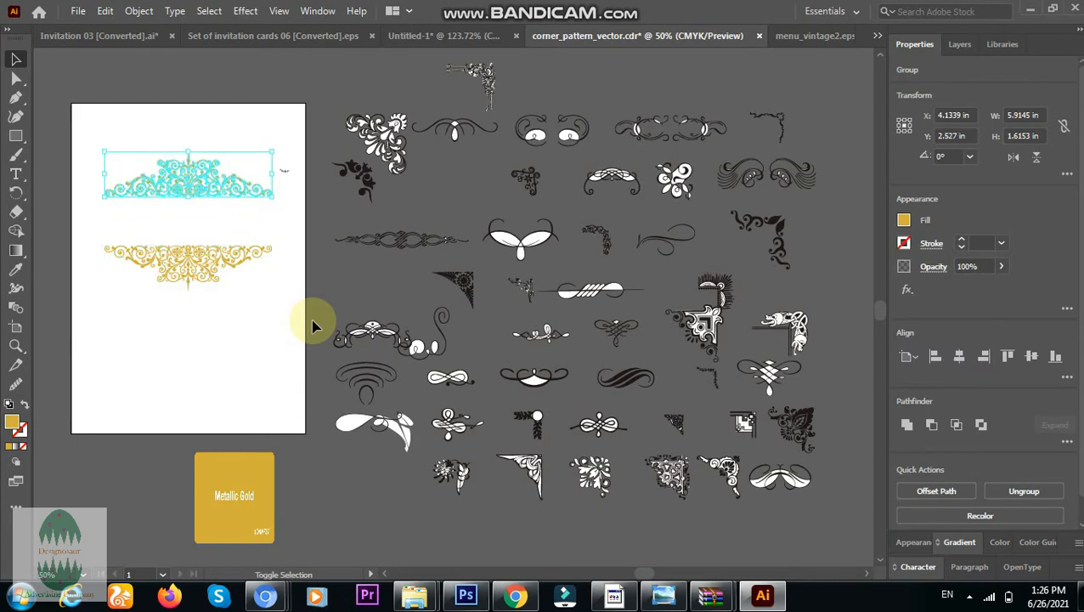
Group the upright and inverted ornaments and centre the group vertically on the artboard.
left_click(174, 246, "shift")
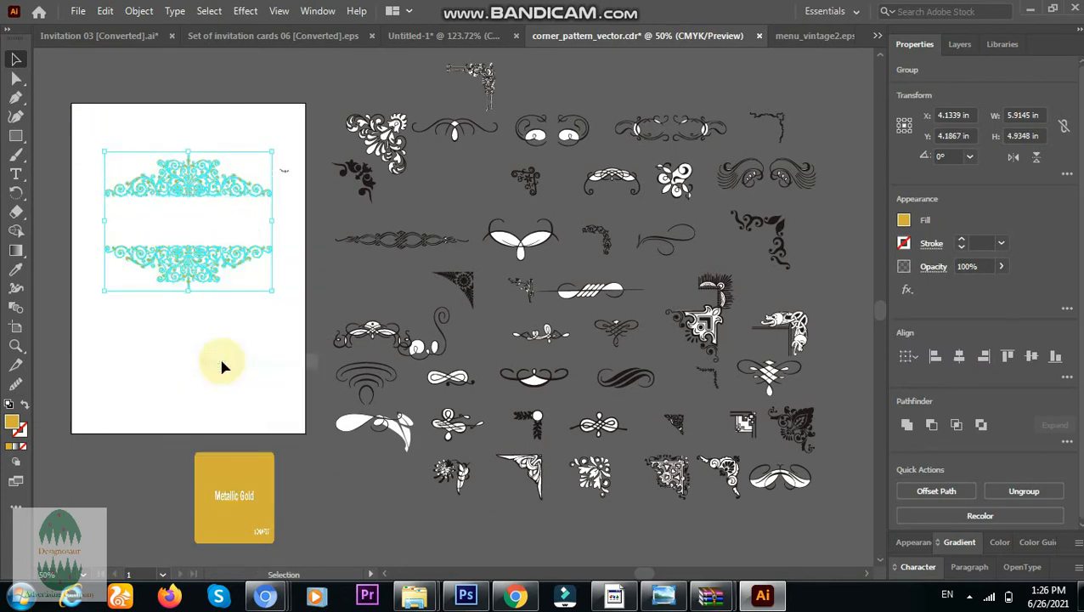
left_click(1031, 356)
left_click(82, 111)
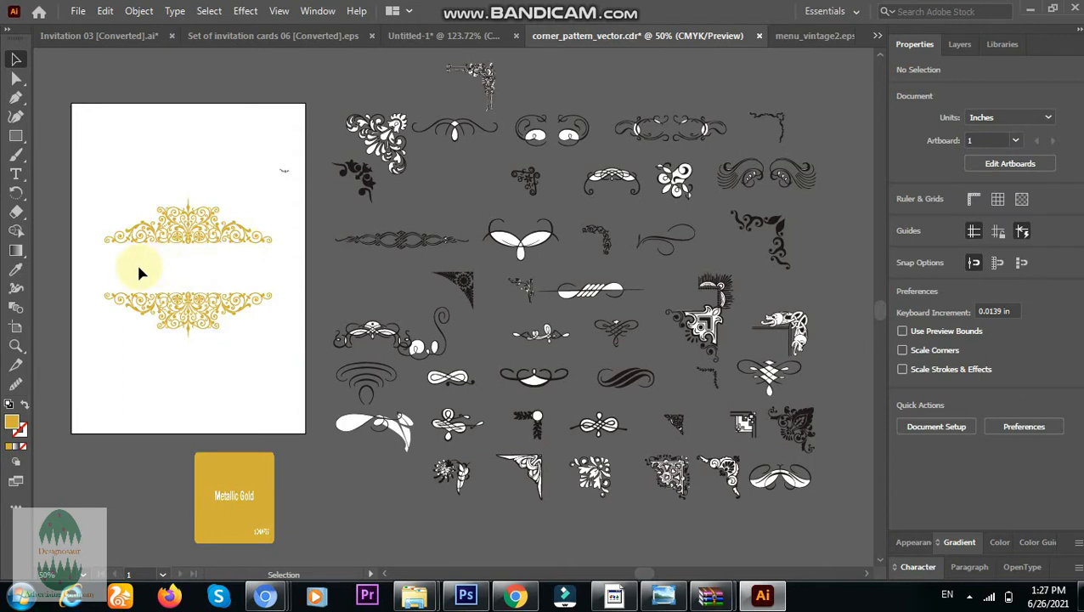
Delete the small stray mark near the artboard's upper-right corner.
left_click(386, 575)
left_click(881, 562)
left_click(877, 53)
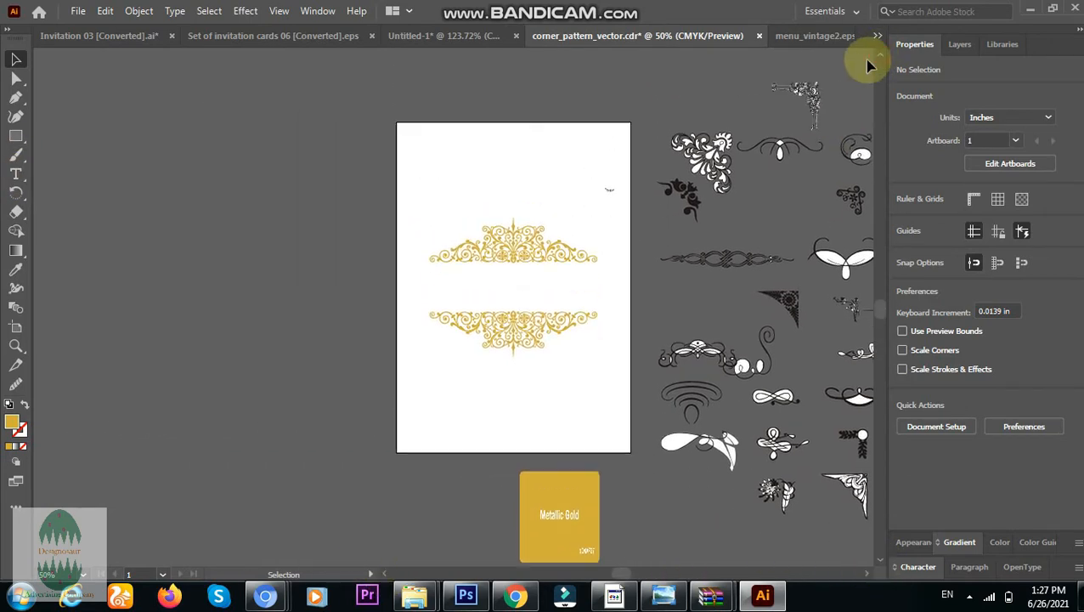
left_click(16, 346)
left_click(542, 313)
left_click(16, 58)
left_click_drag(525, 127, 557, 168)
key("Delete")
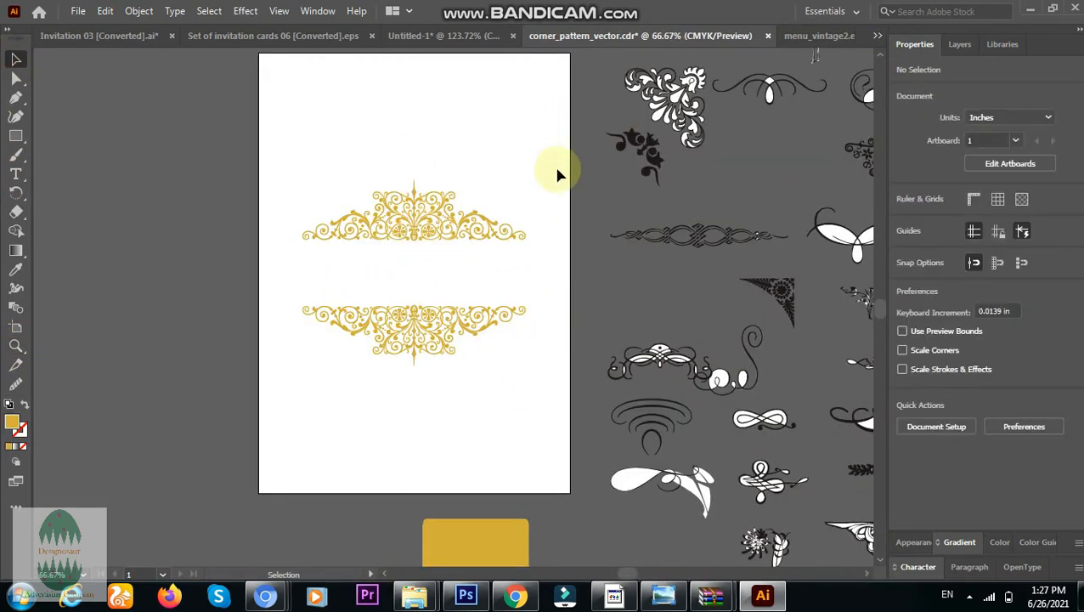
Place a text object in the gap between the ornaments and set its font to Brush Script Std Medium.
left_click(15, 173)
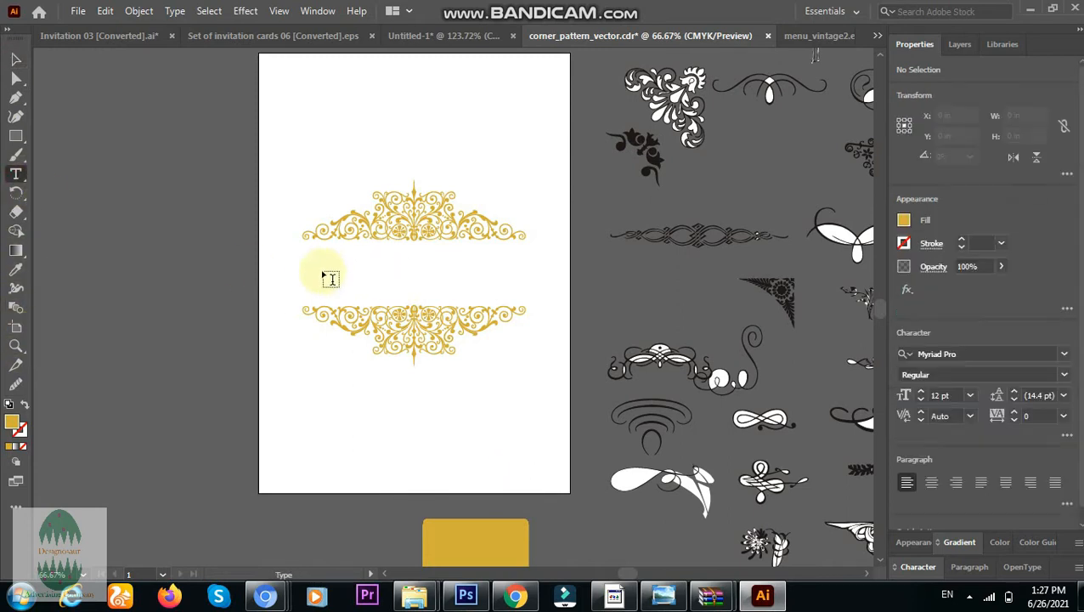
left_click(314, 271)
left_click(1058, 351)
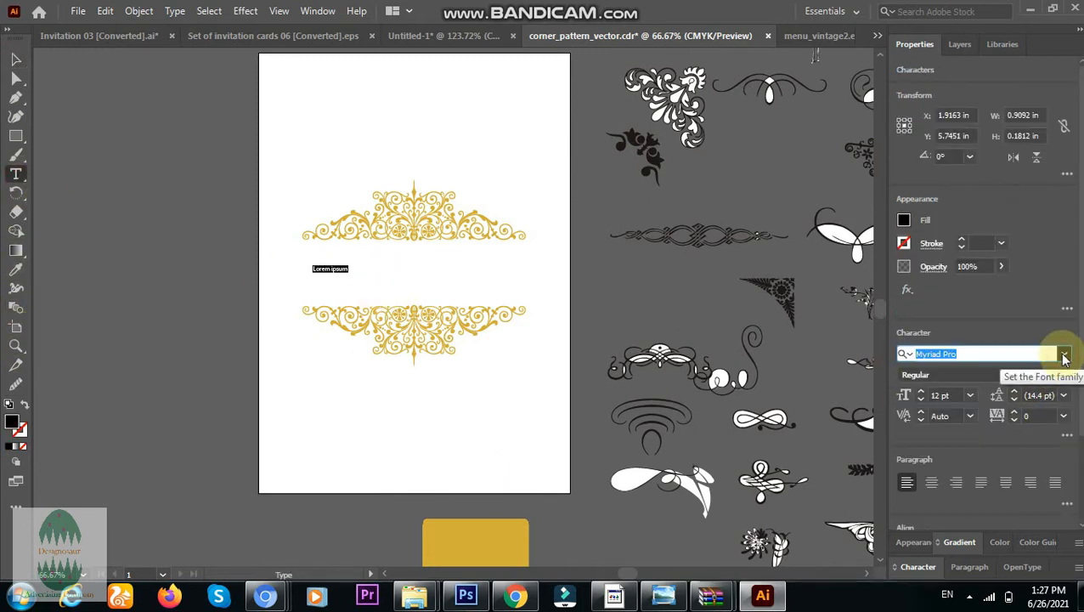
left_click(1064, 353)
scroll(1069, 571, "down", 5)
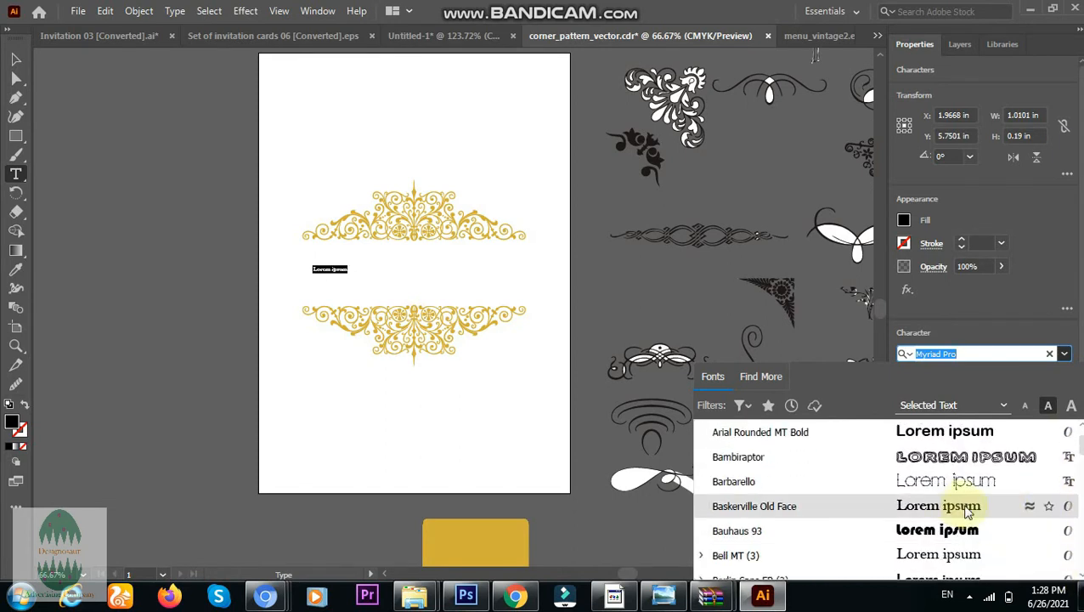
scroll(966, 510, "down", 4)
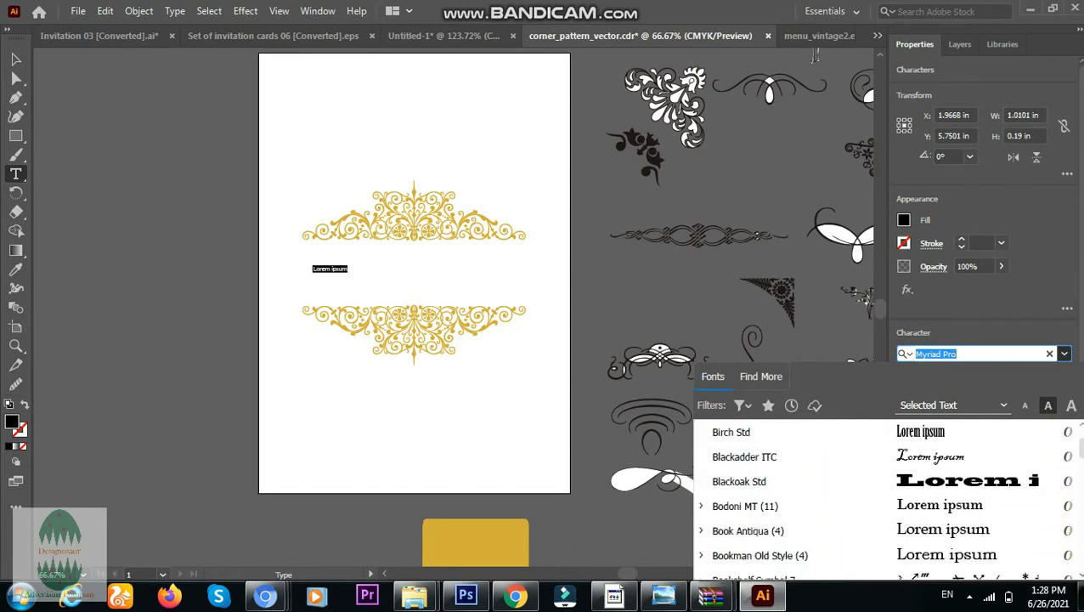
scroll(884, 501, "down", 4)
scroll(1081, 430, "up", 1)
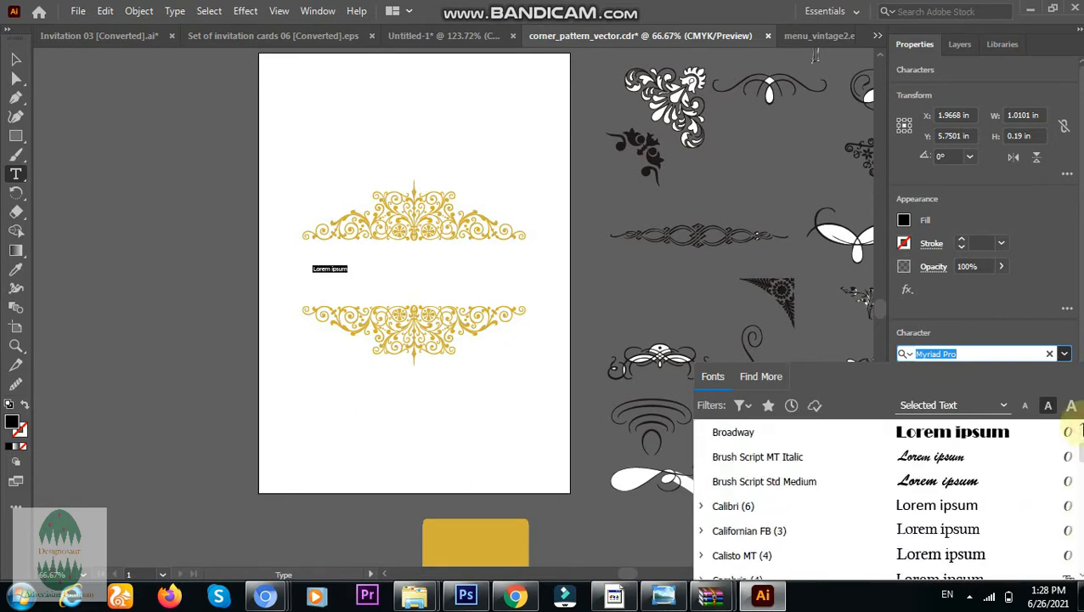
left_click(931, 484)
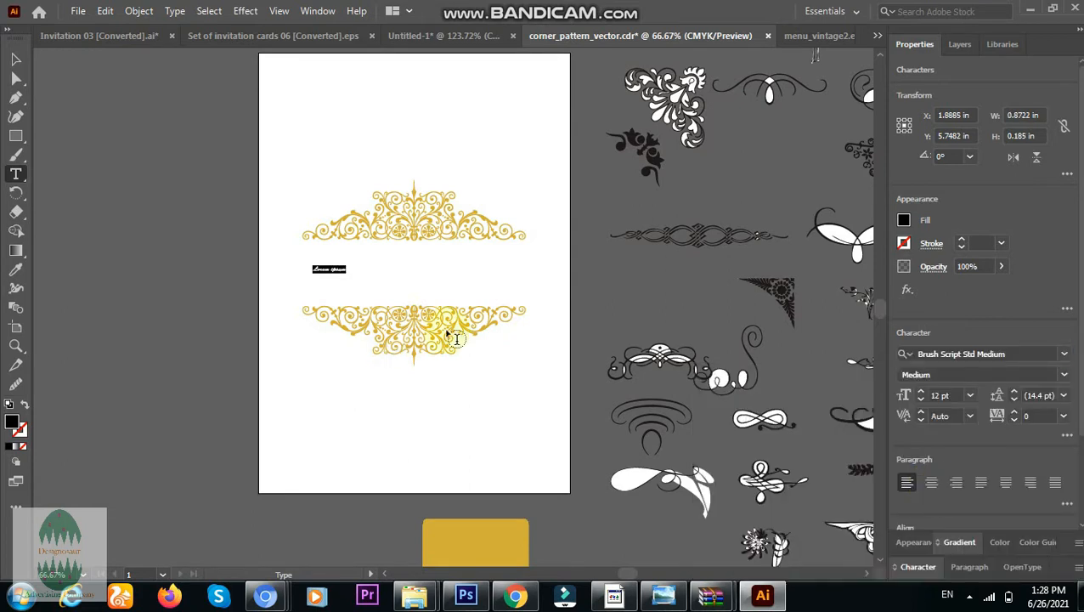
Replace the placeholder text with INVITAION and format it as 72 pt Minion Variable Concept.
double_click(340, 269)
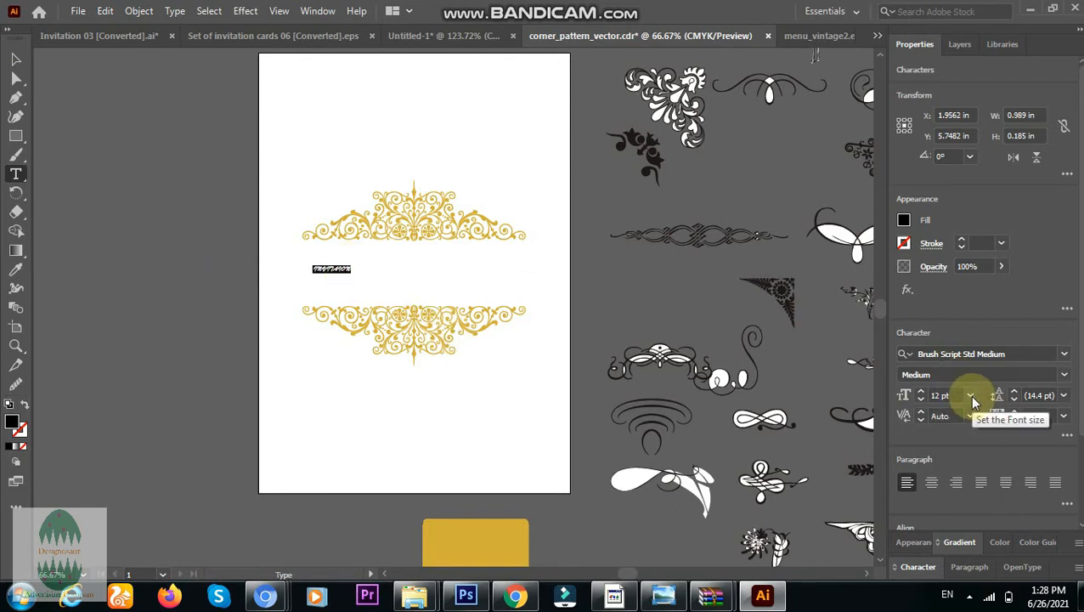
left_click(970, 396)
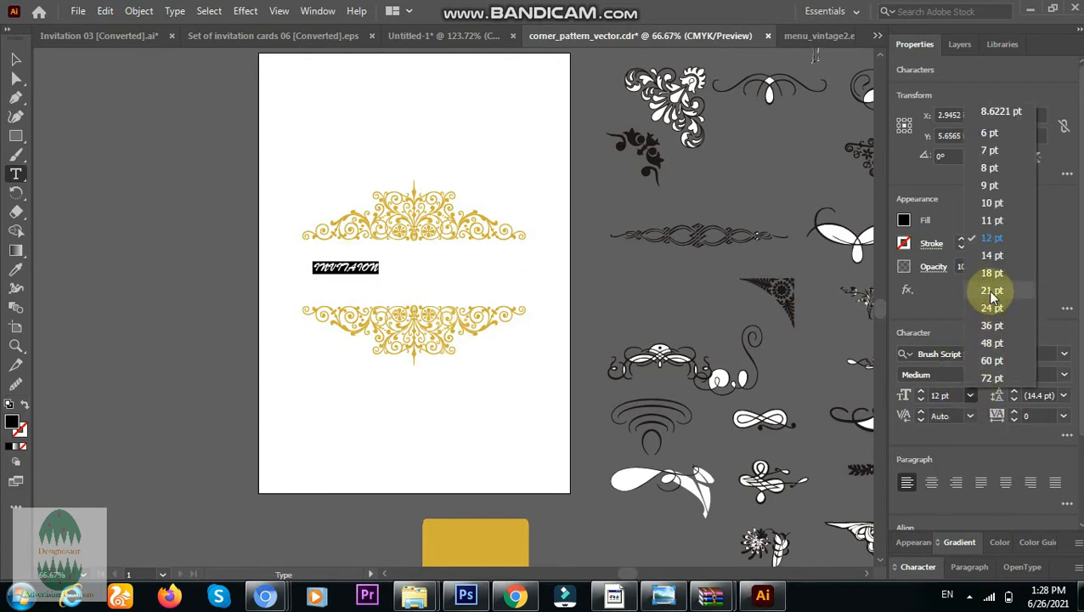
left_click(991, 360)
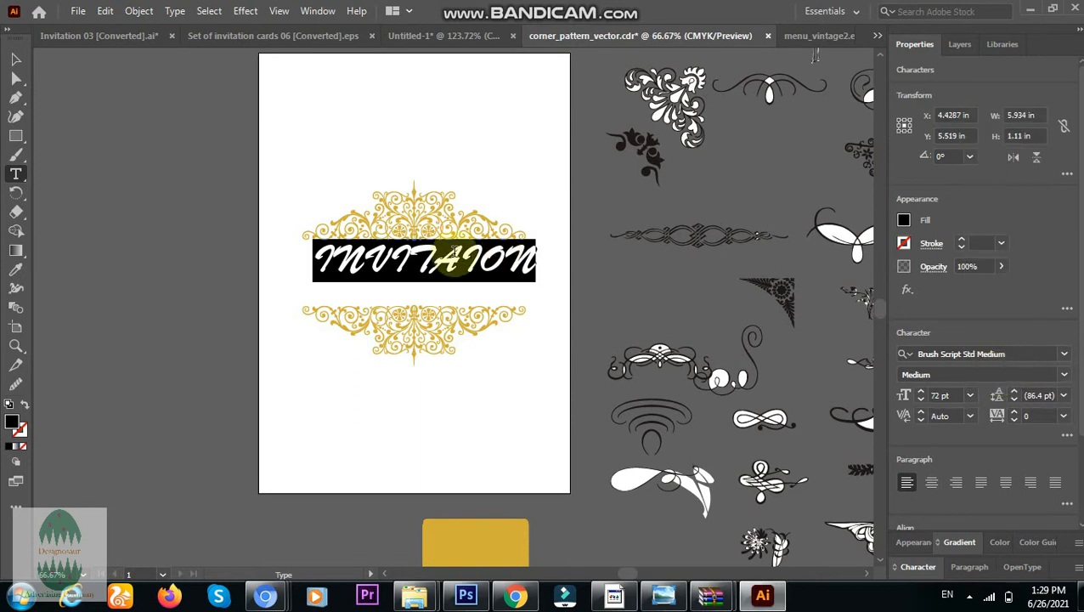
left_click(1062, 353)
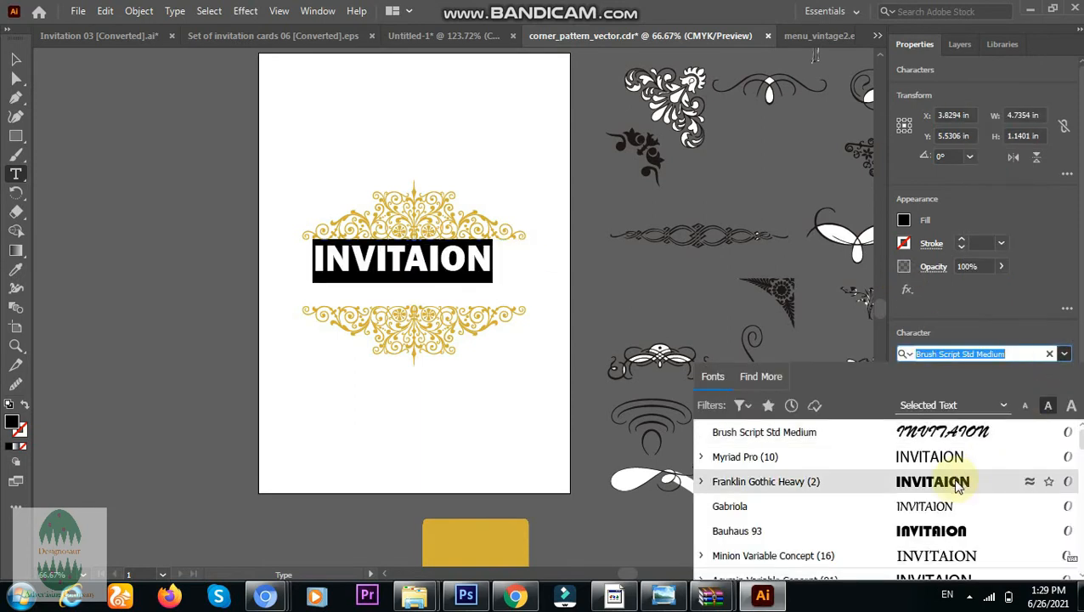
left_click(935, 556)
Colour the INVITAION text with the gold swatch using the Eyedropper and set its paragraph alignment to centre.
left_click(15, 268)
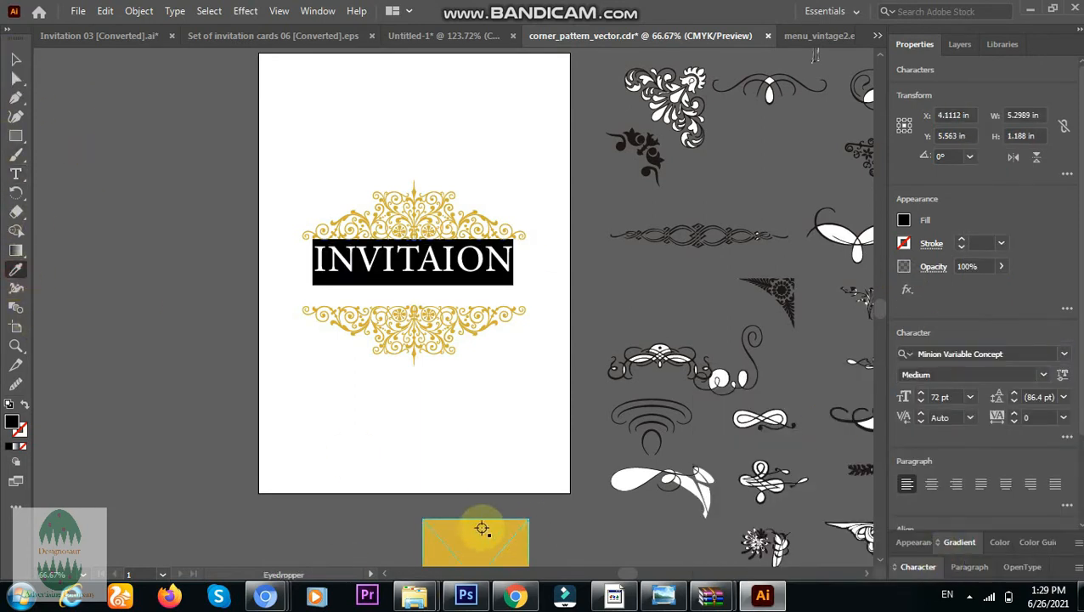
left_click(485, 529)
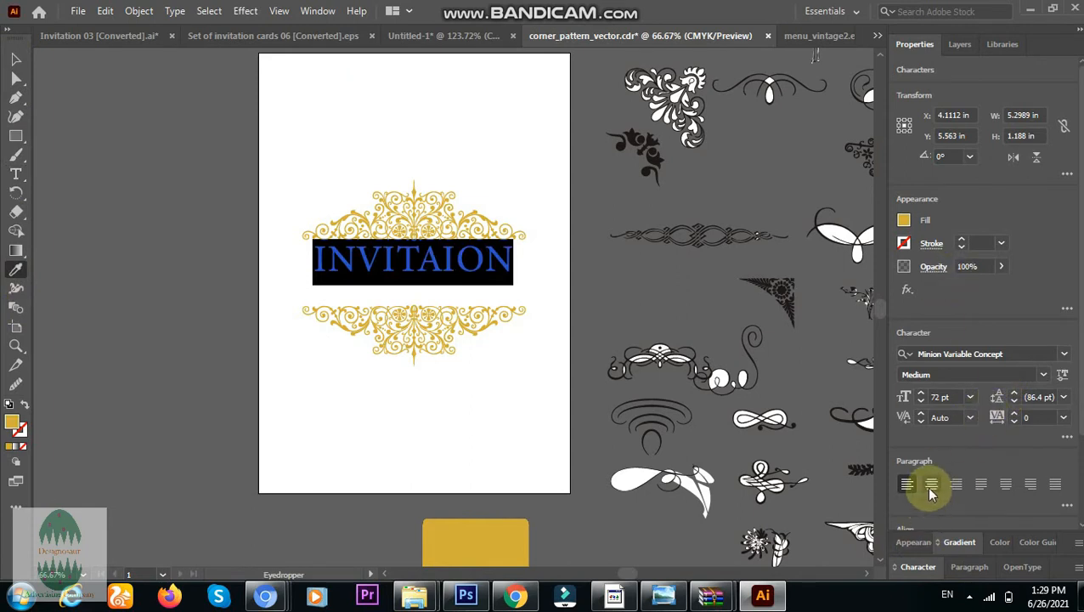
left_click(931, 485)
left_click(13, 61)
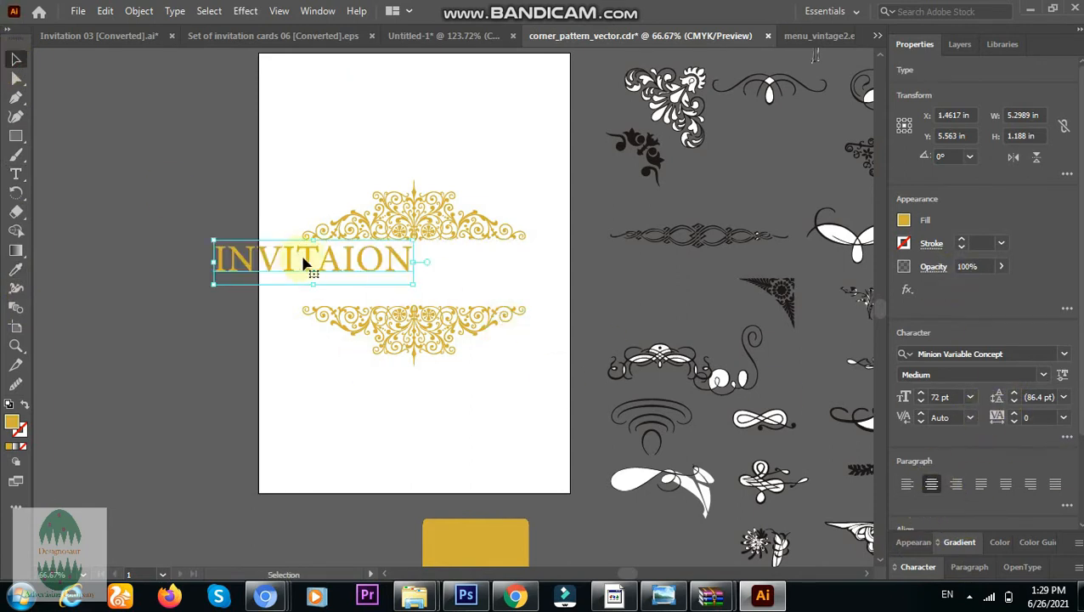
Move the INVITAION text into the gap between the two ornaments and try aligning it horizontally to the artboard's centre.
left_click_drag(302, 262, 414, 271)
left_click(391, 125)
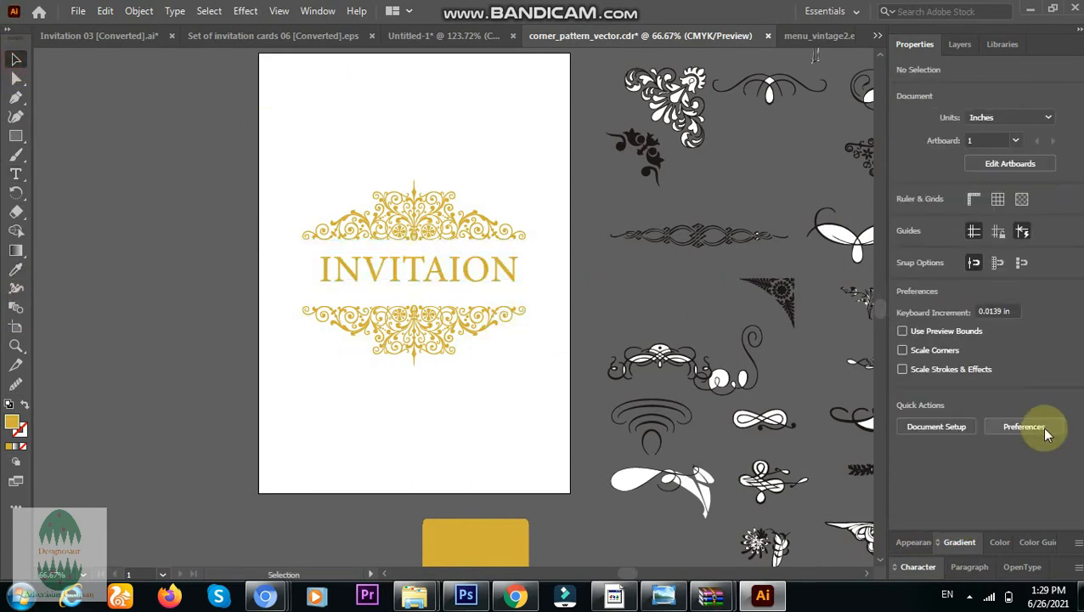
left_click(416, 286)
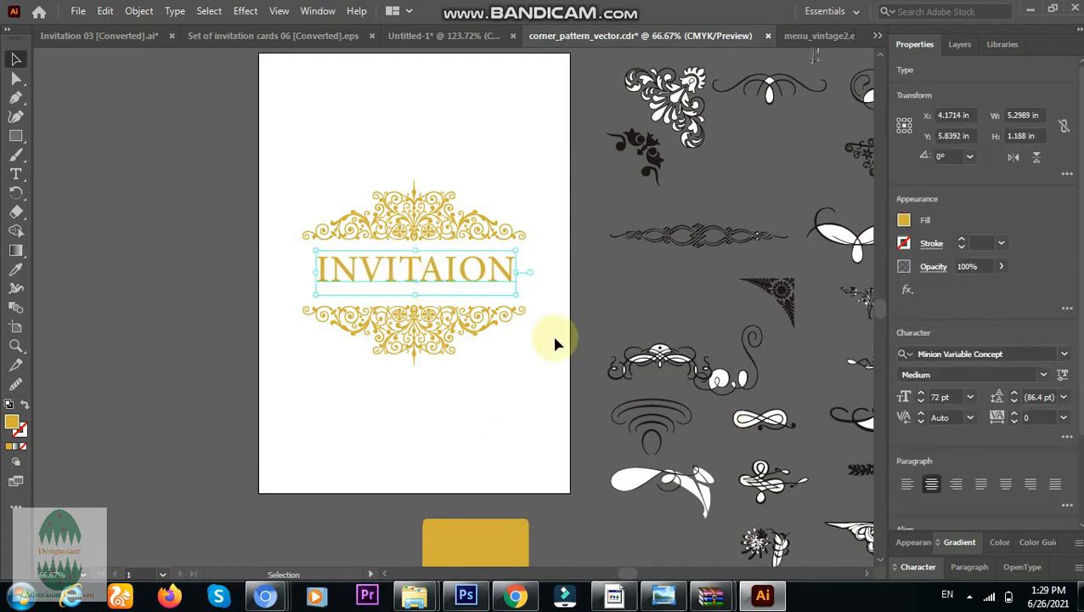
scroll(951, 475, "down", 3)
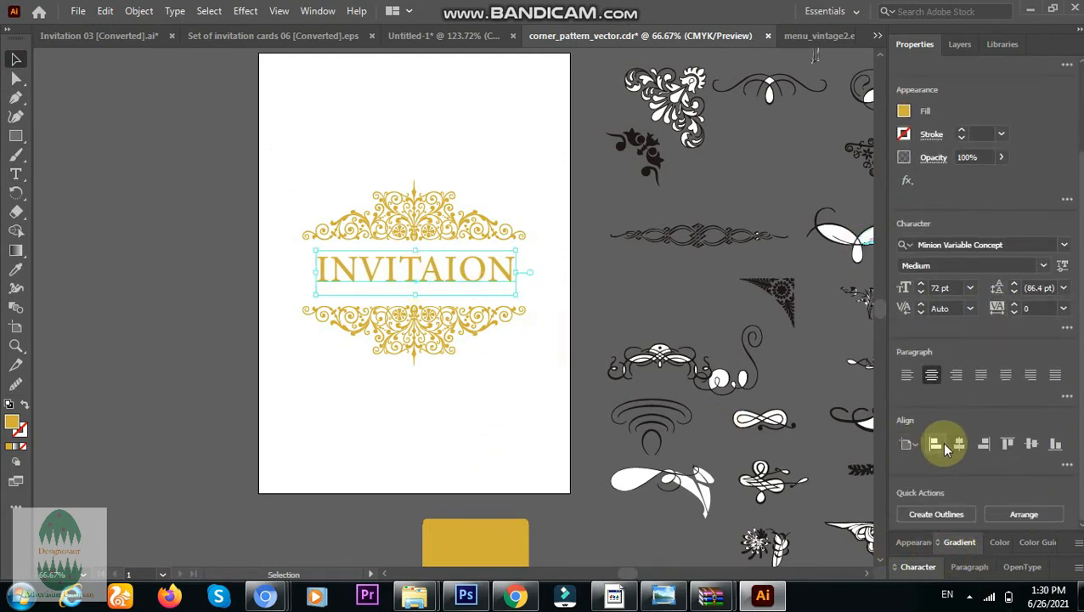
left_click(958, 444)
left_click(245, 109)
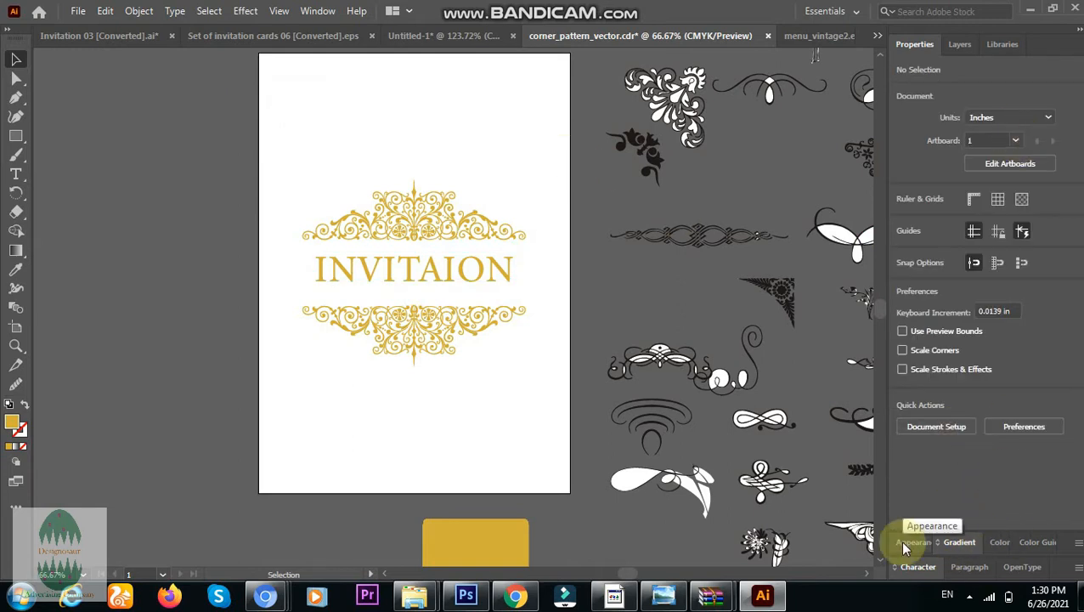
key("ctrl+z")
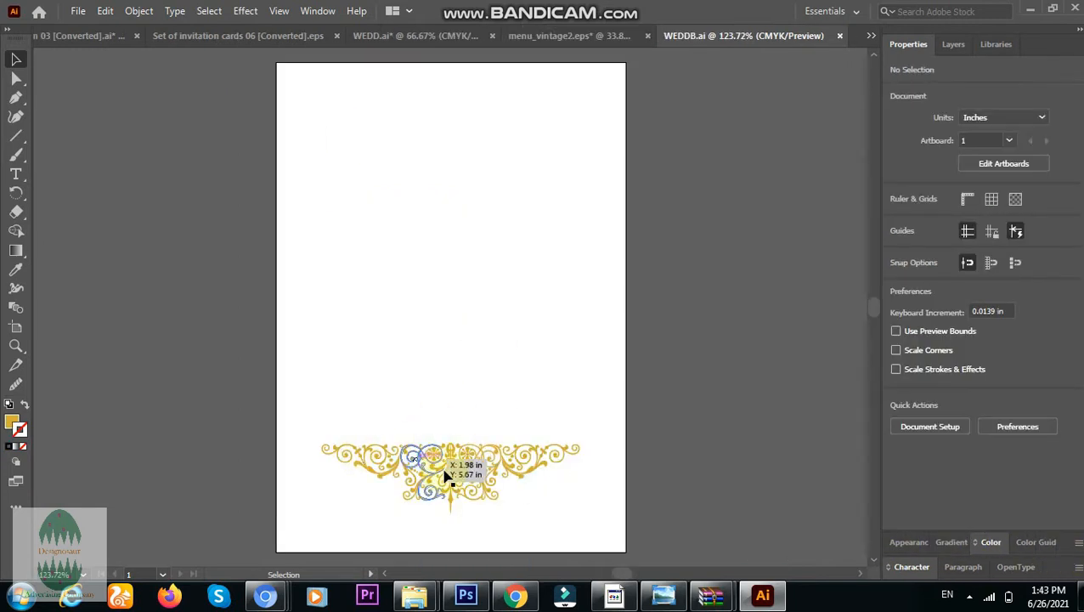
In WEDDB.ai, send the white 5 × 7 in rectangle to the back behind the gold ornament and save the document.
left_click_drag(445, 476, 447, 478)
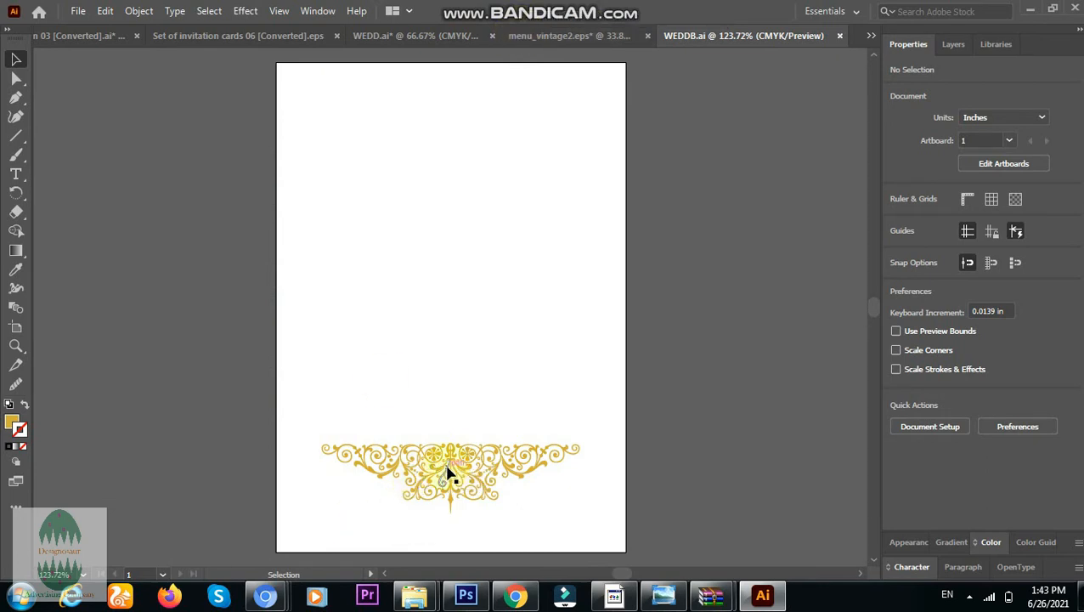
left_click(500, 480)
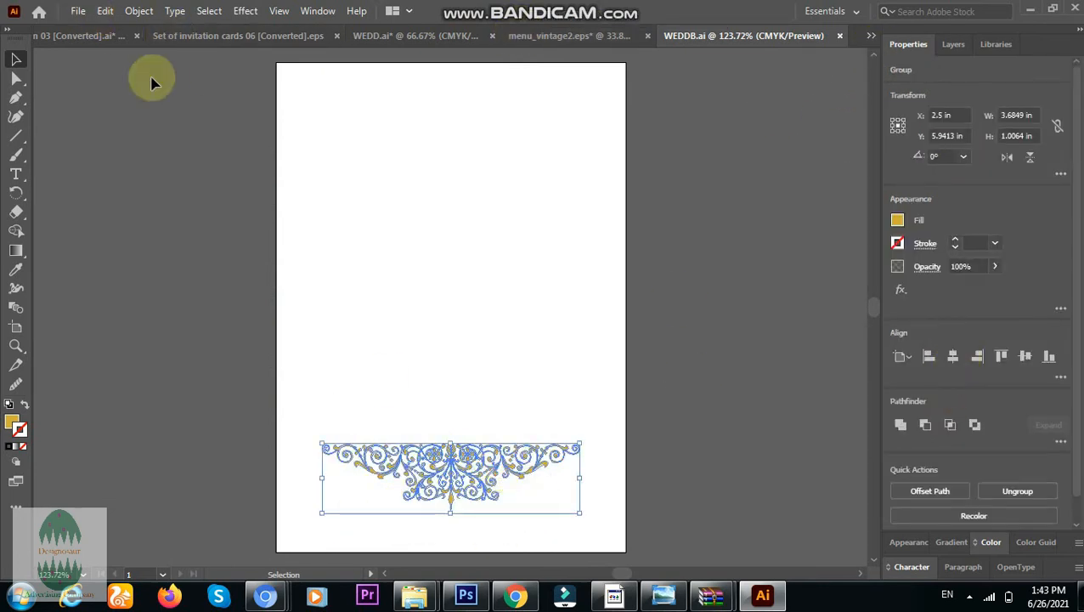
right_click(352, 200)
mouse_move(511, 508)
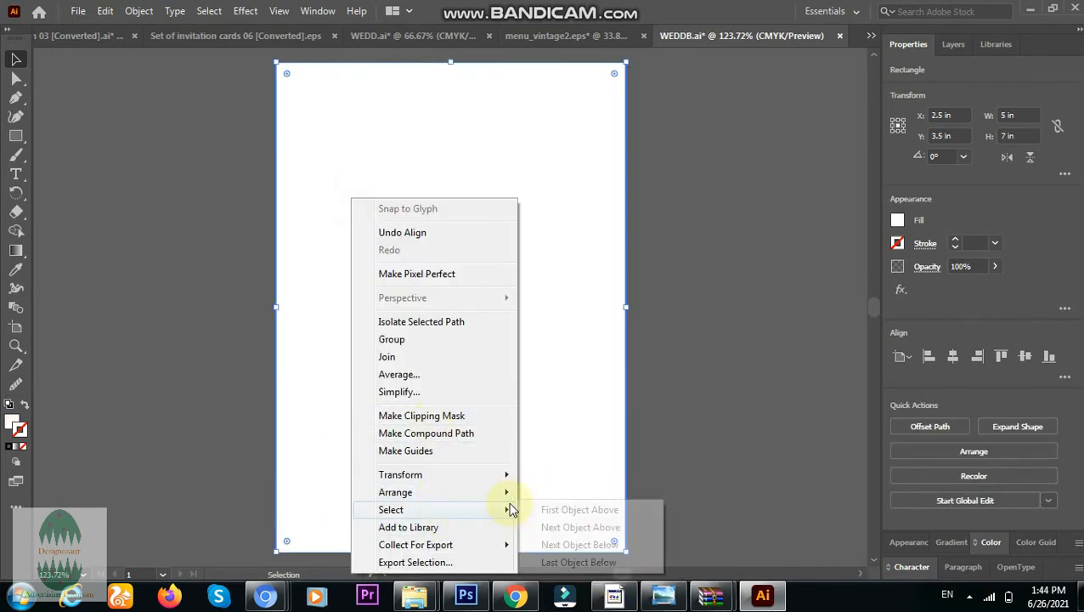
left_click(577, 546)
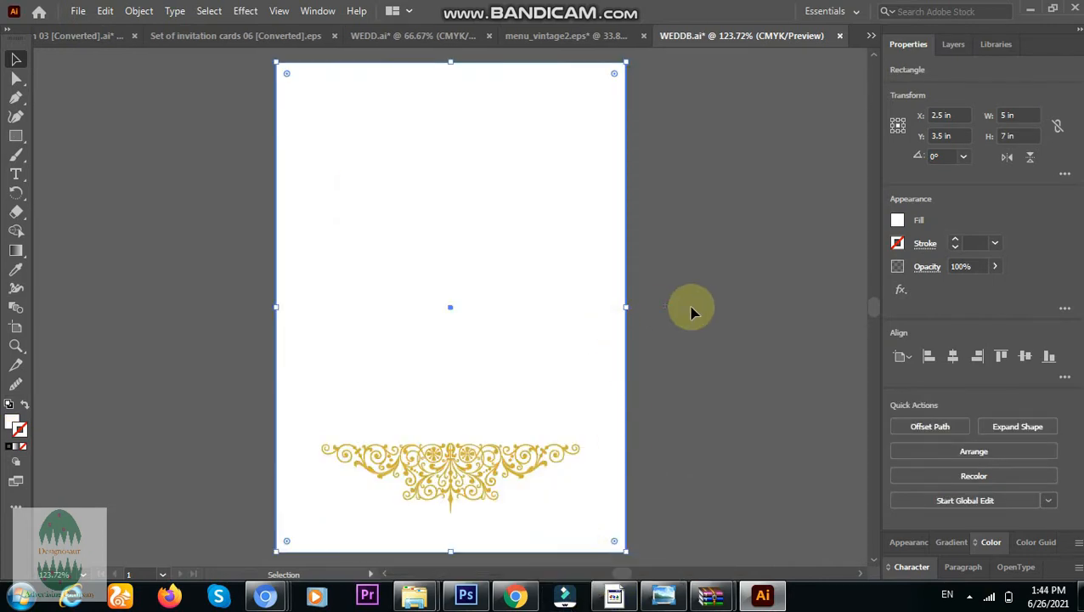
left_click(686, 297)
key("ctrl+s")
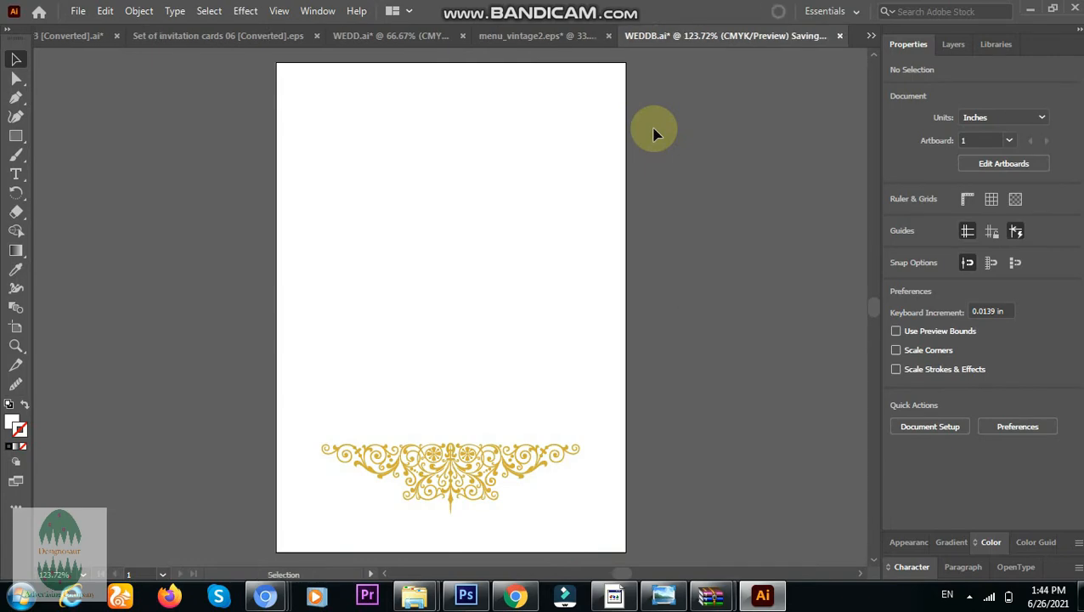
left_click(75, 11)
left_click(51, 76)
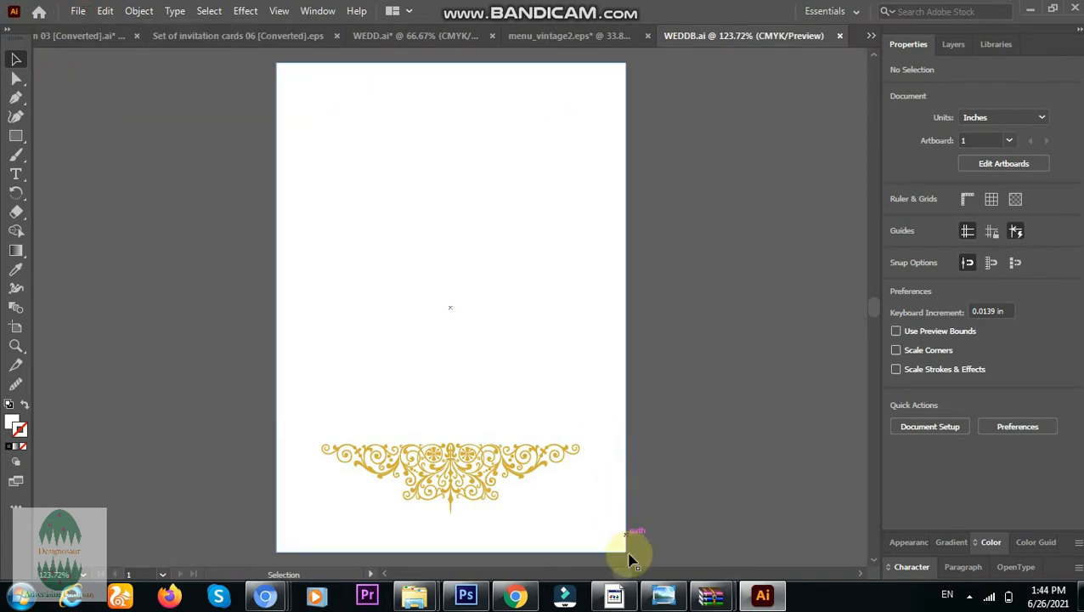
Switch to WEDD.ai and move the upside-down gold ornament straight down until it sits just below the WEDDING INVITAION text.
left_click(431, 36)
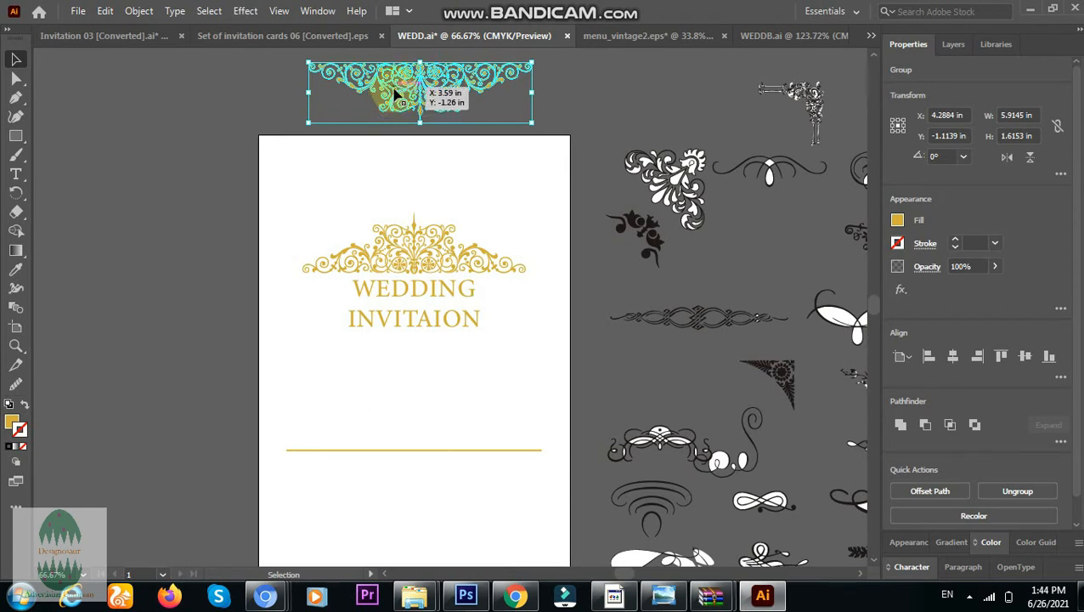
key("shift+Down")
key("shift+Down")
key("shift+Down")
key("shift+Down")
key("shift+Down")
key("shift+Down")
key("shift+Down")
key("shift+Down")
key("shift+Down")
key("shift+Down")
key("shift+Down")
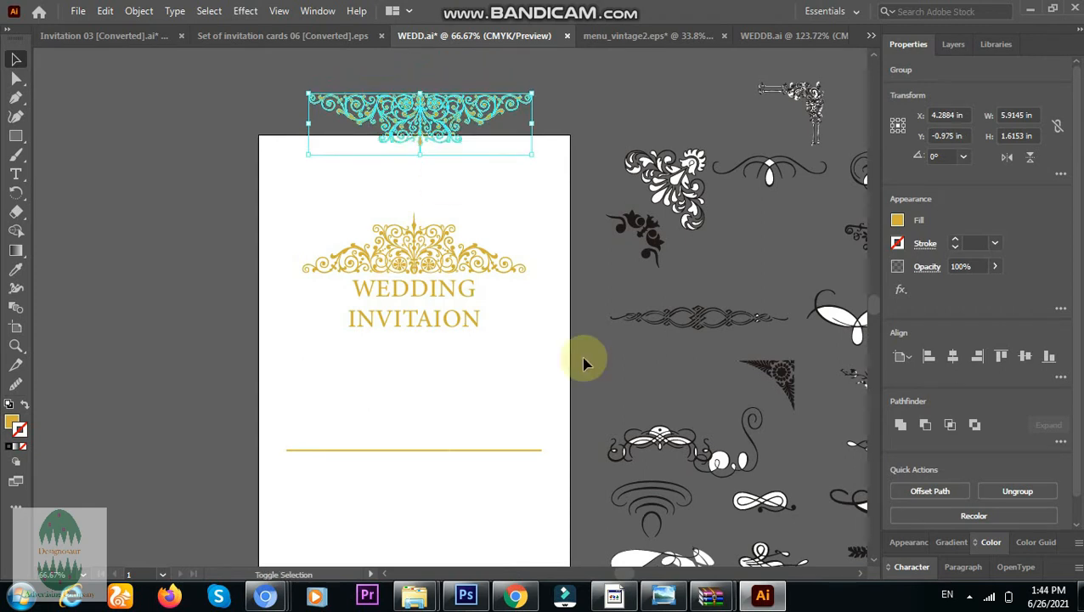
key("shift+Down")
key("shift+Down")
key("shift+Down")
key("shift+Down")
key("shift+Down")
key("shift+Down")
key("shift+Down")
key("shift+Down")
key("shift+Down")
key("shift+Down")
key("shift+Down")
key("shift+Down")
key("shift+Down")
key("shift+Down")
key("shift+Down")
key("shift+Down")
key("shift+Down")
key("shift+Down")
key("shift+Down")
key("shift+Down")
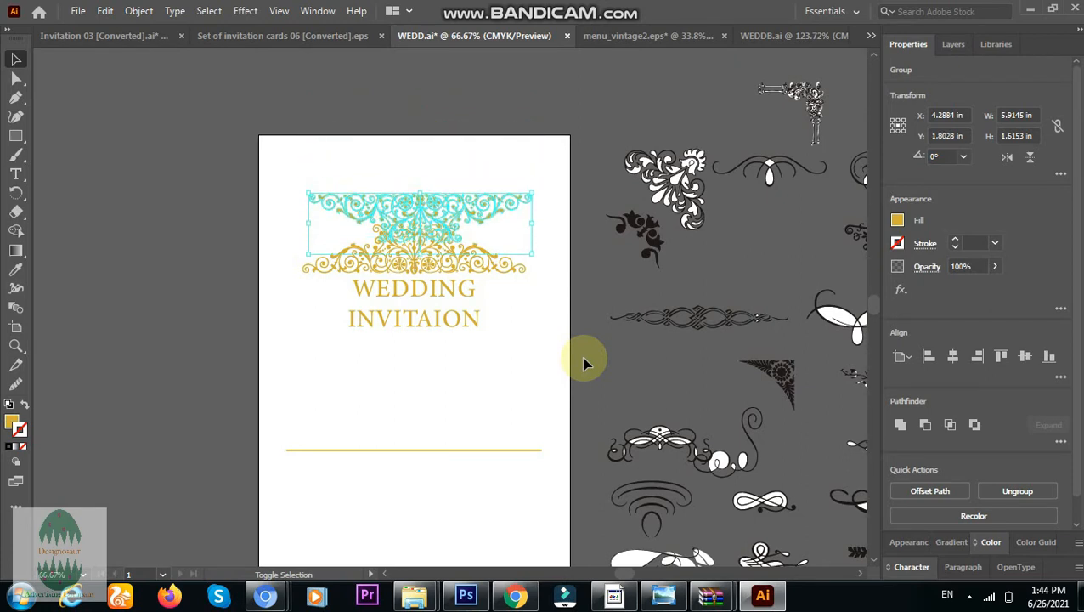
key("shift+Down")
key("shift+Down")
key("shift+Down")
key("shift+Down")
key("shift+Down")
key("shift+Down")
key("shift+Down")
key("shift+Down")
key("shift+Down")
key("shift+Down")
key("shift+Down")
key("shift+Down")
key("shift+Down")
key("shift+Down")
key("shift+Down")
key("shift+Down")
key("shift+Down")
key("shift+Down")
key("shift+Down")
key("shift+Down")
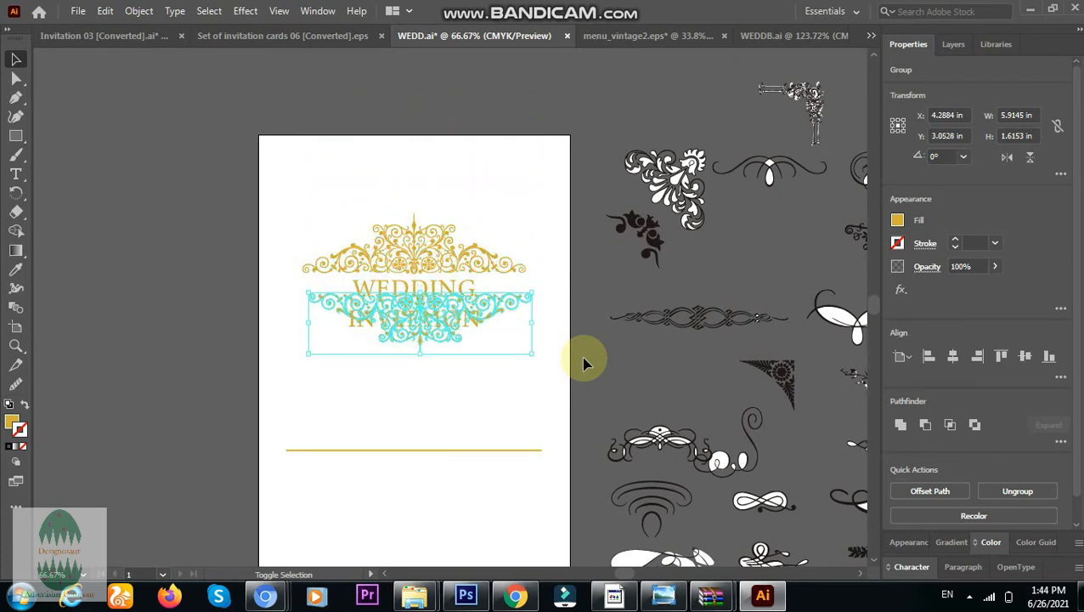
key("shift+Down")
key("shift+Down")
key("shift+Down")
key("shift+Down")
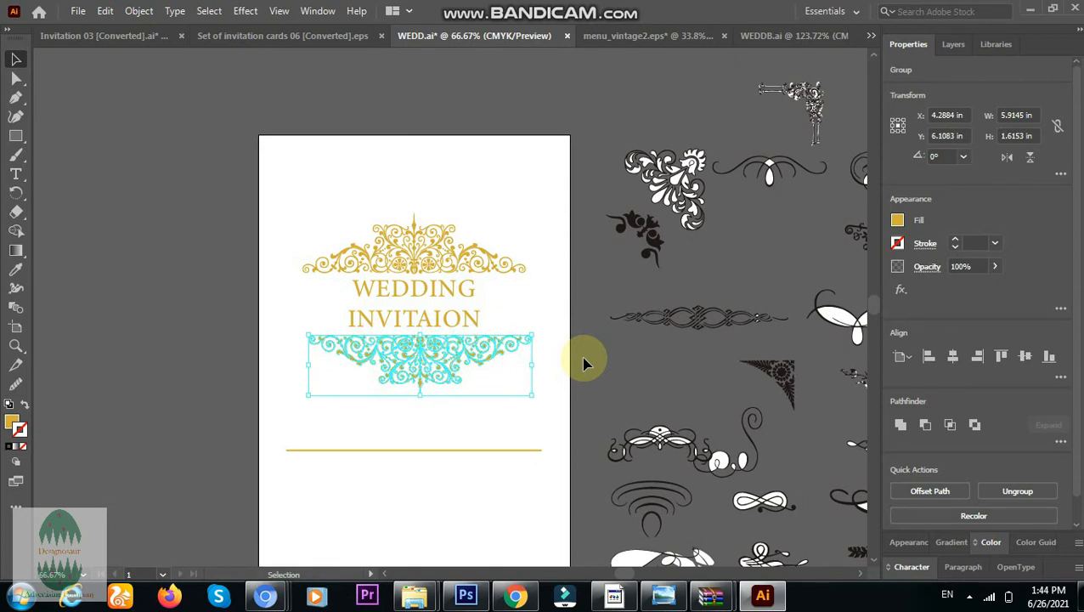
left_click(503, 204)
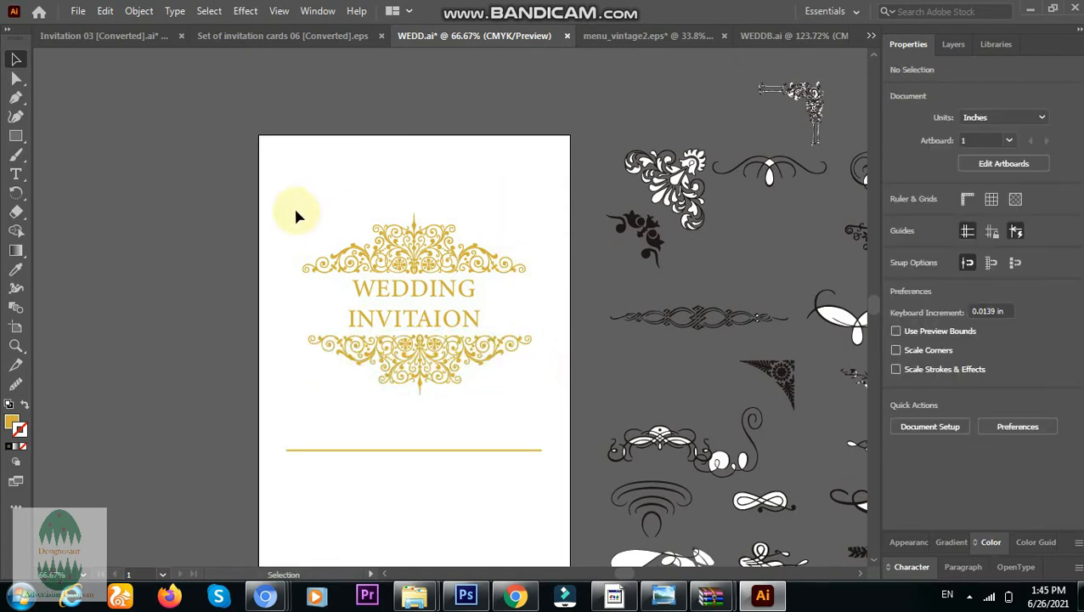
Group the upper and lower ornaments, centre the group horizontally on the artboard, and select the WEDDING INVITAION text.
left_click(315, 264)
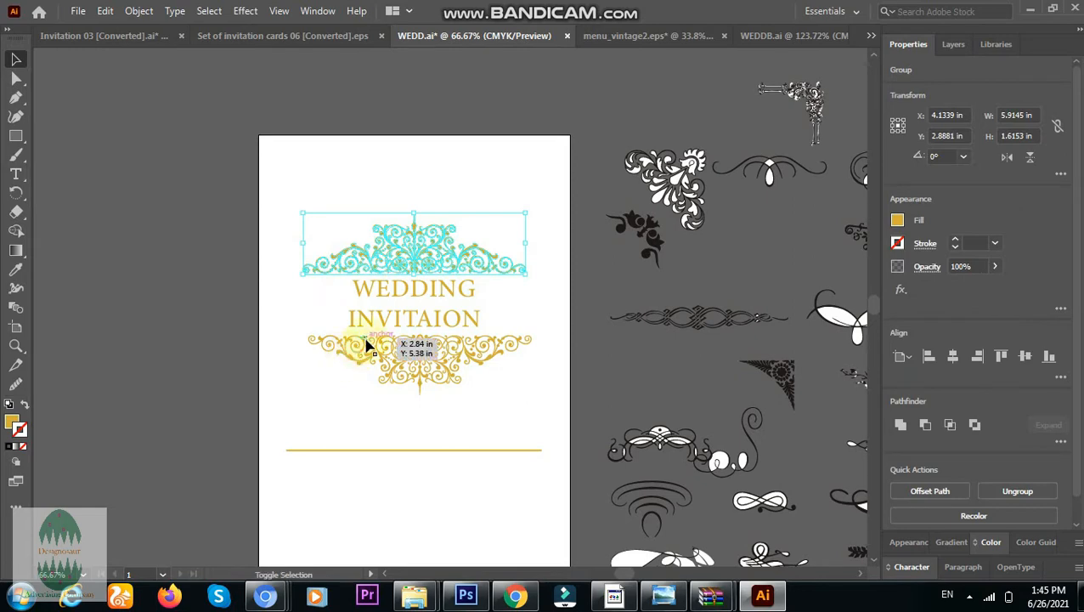
left_click(366, 351, "shift")
right_click(365, 351)
left_click(397, 223)
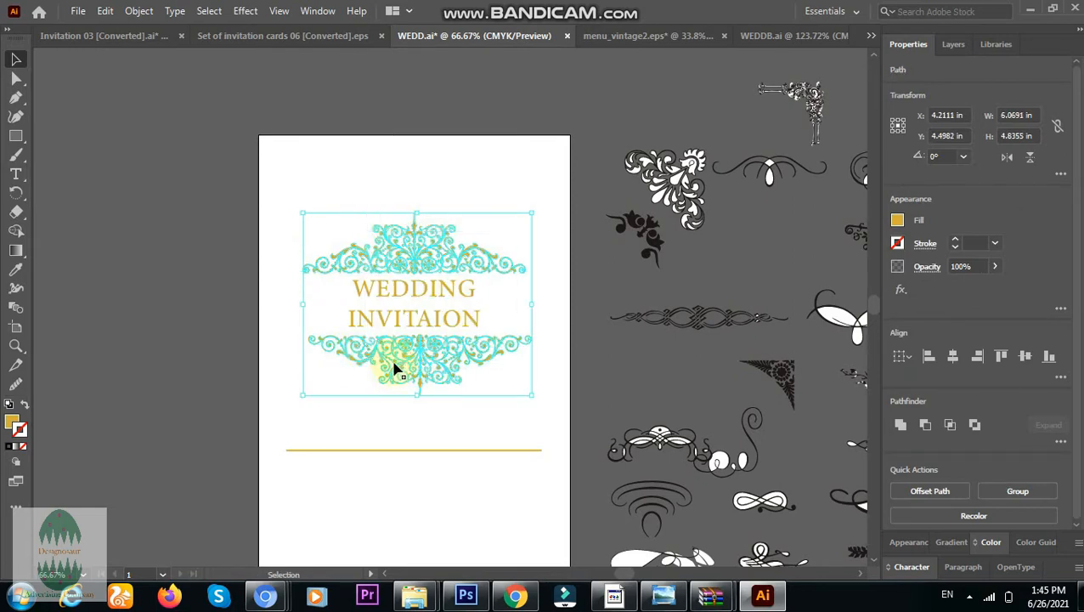
right_click(422, 366)
left_click(435, 128)
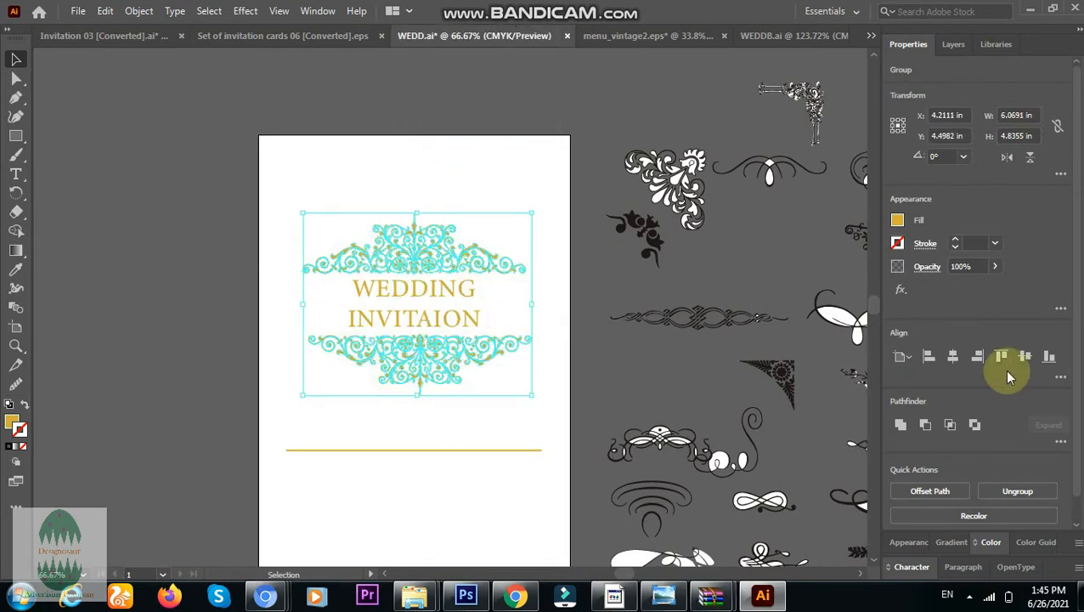
left_click(952, 364)
left_click(472, 192)
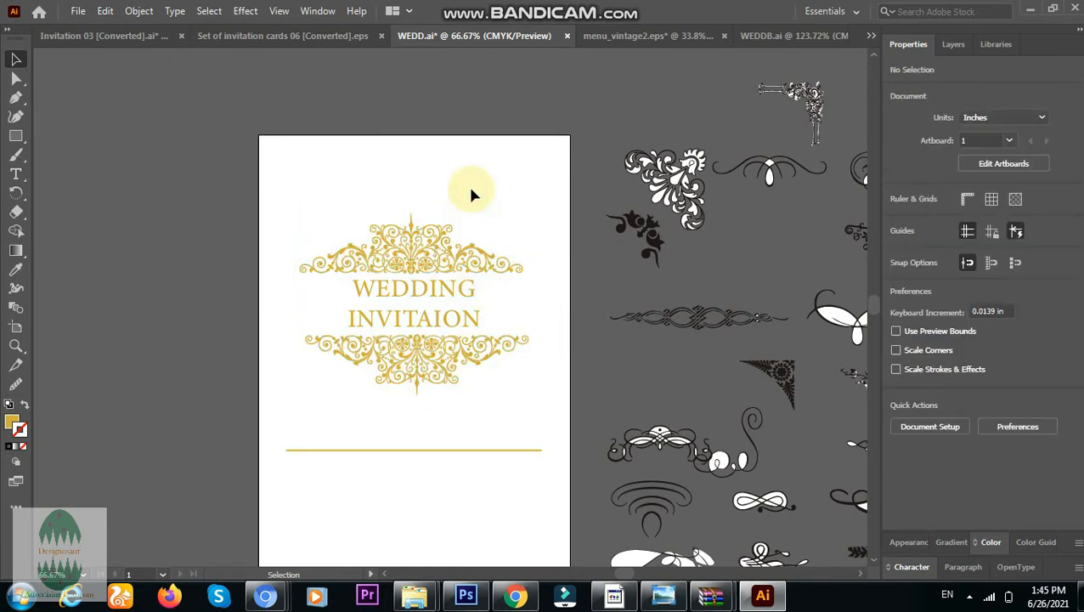
left_click(476, 294)
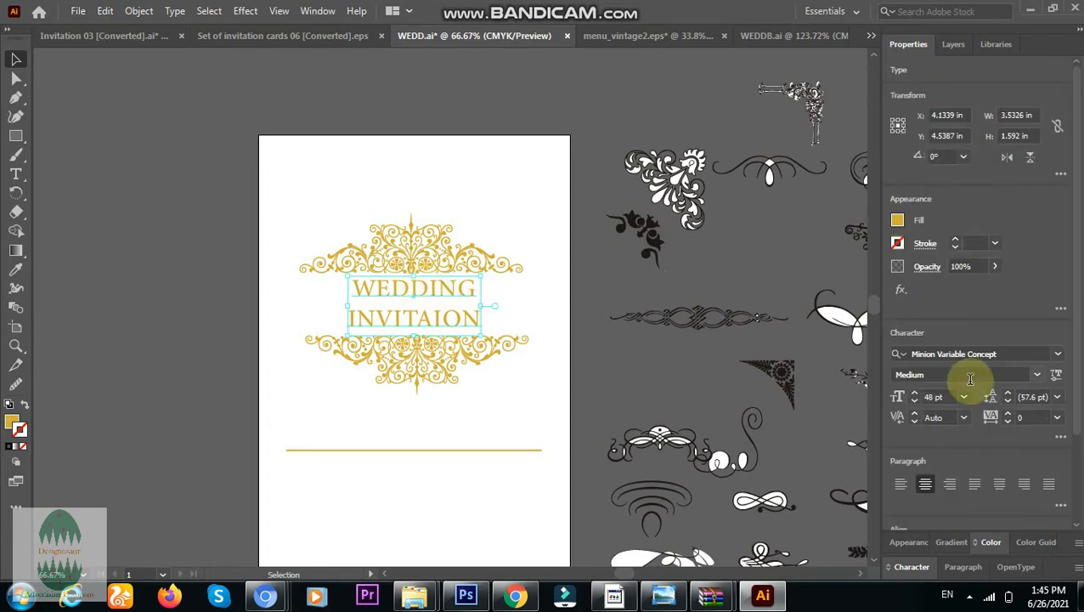
scroll(1075, 443, "down", 3)
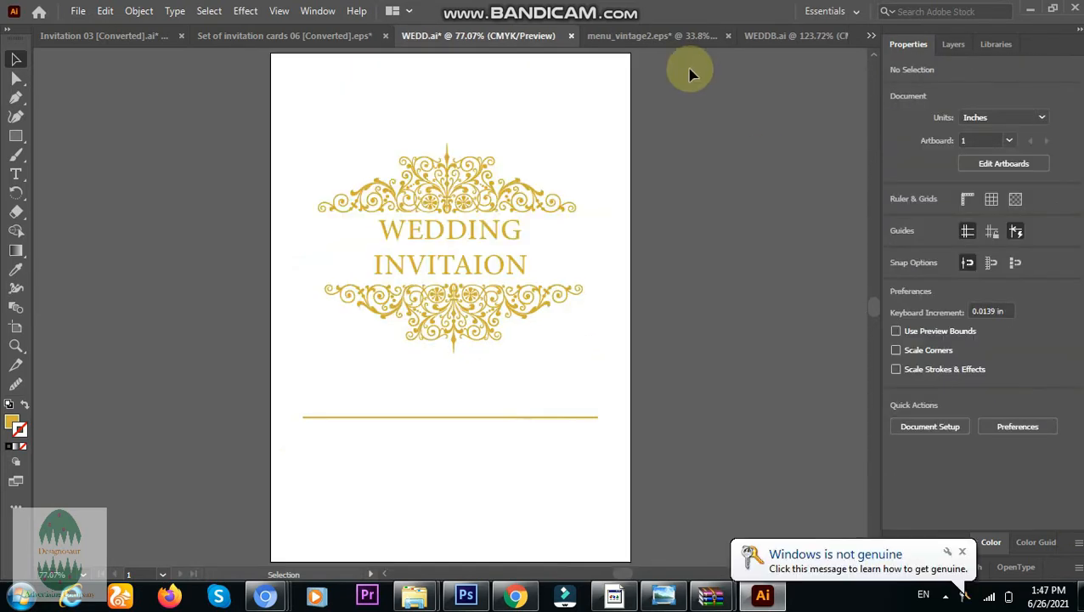
Create a gold-filled rectangle 5 in wide and 7 in high over the artwork with the Rectangle tool.
left_click(16, 136)
right_click(307, 126)
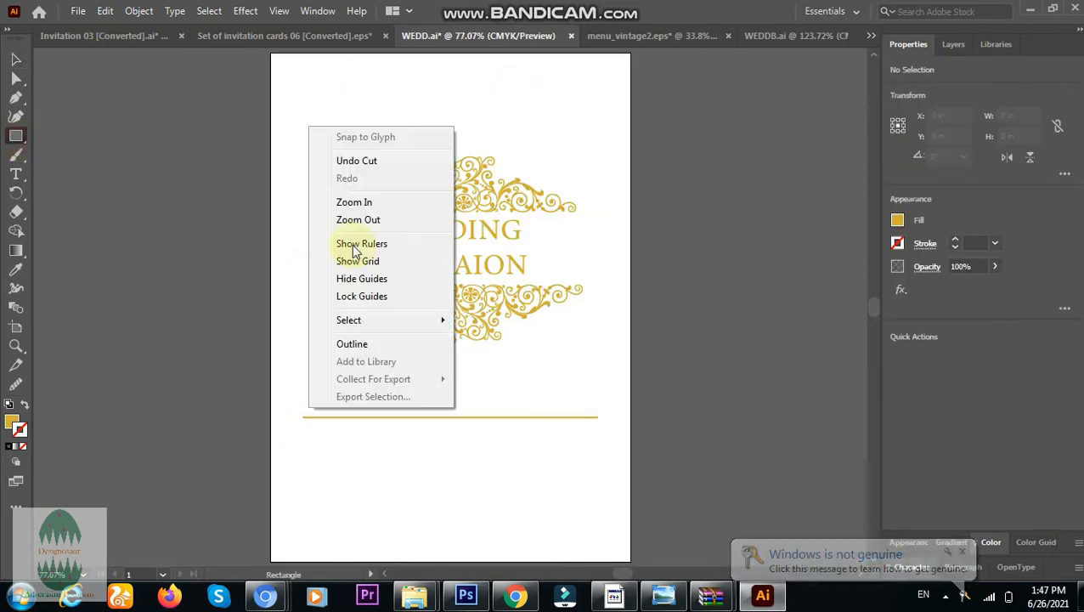
left_click(279, 192)
left_click(524, 321)
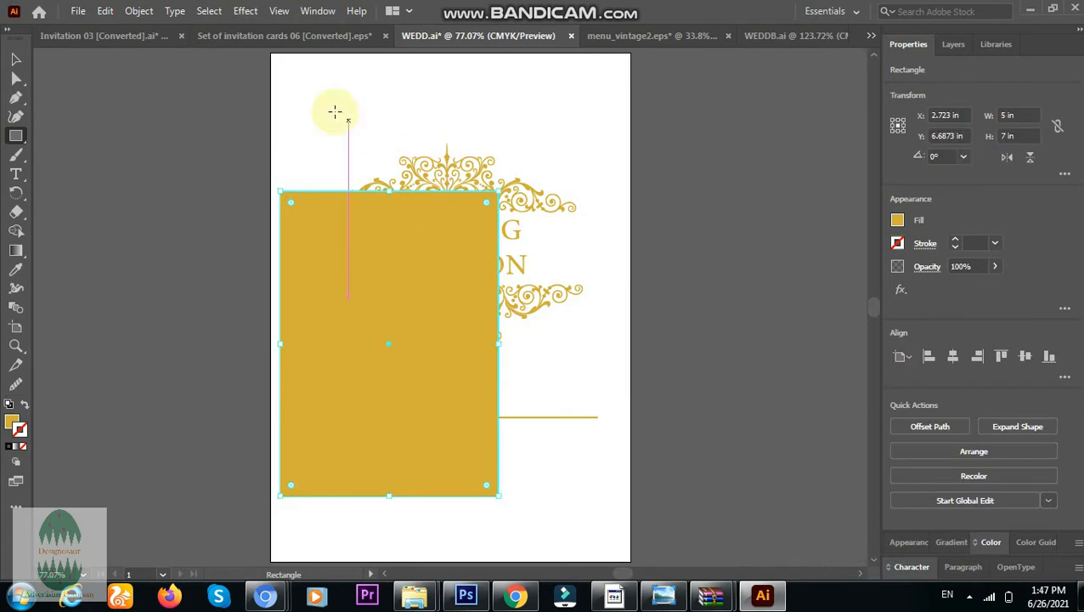
key("v")
left_click(348, 137)
Reorder the open documents so WEDDB.ai comes before menu_vintage2.eps, and return to WEDD.ai.
left_click(613, 36)
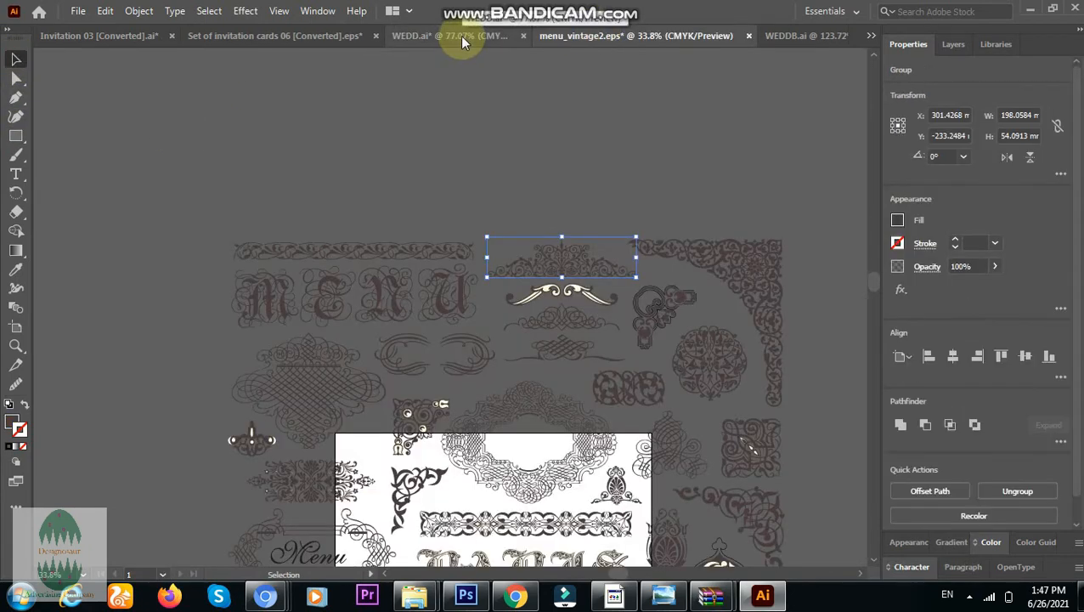
left_click(460, 36)
left_click_drag(781, 44, 652, 23)
left_click(478, 35)
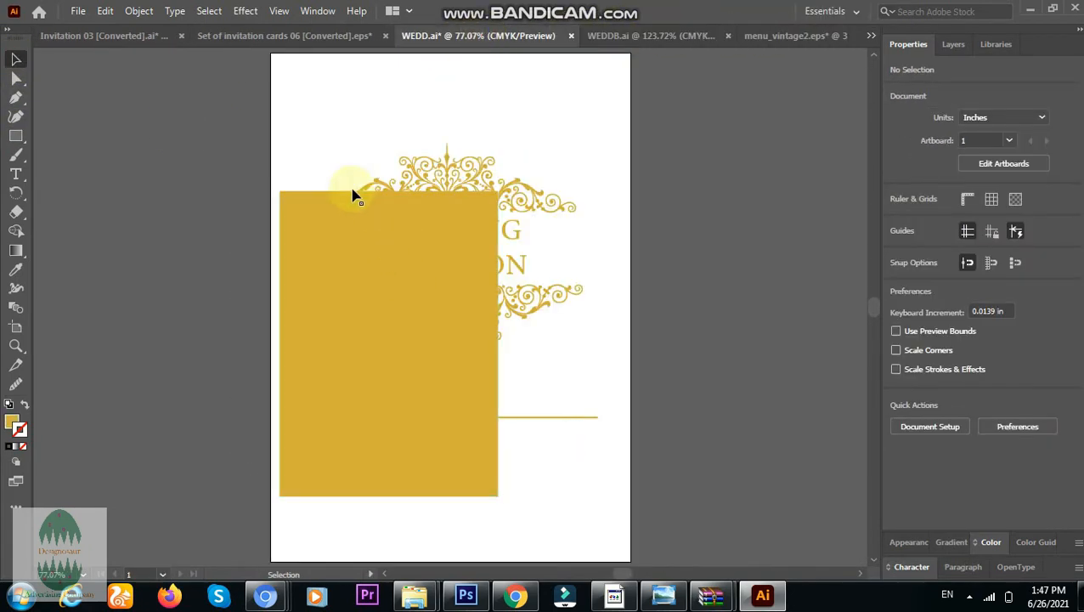
left_click(556, 119)
left_click(395, 255)
left_click(896, 220)
left_click(900, 220)
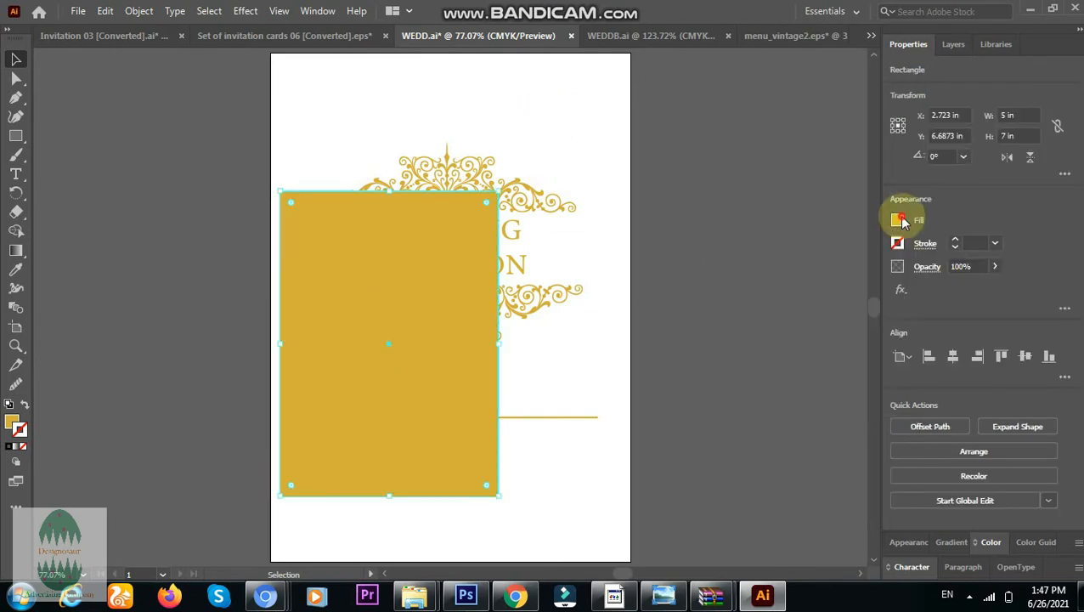
left_click(899, 220)
left_click(677, 264)
left_click(899, 221)
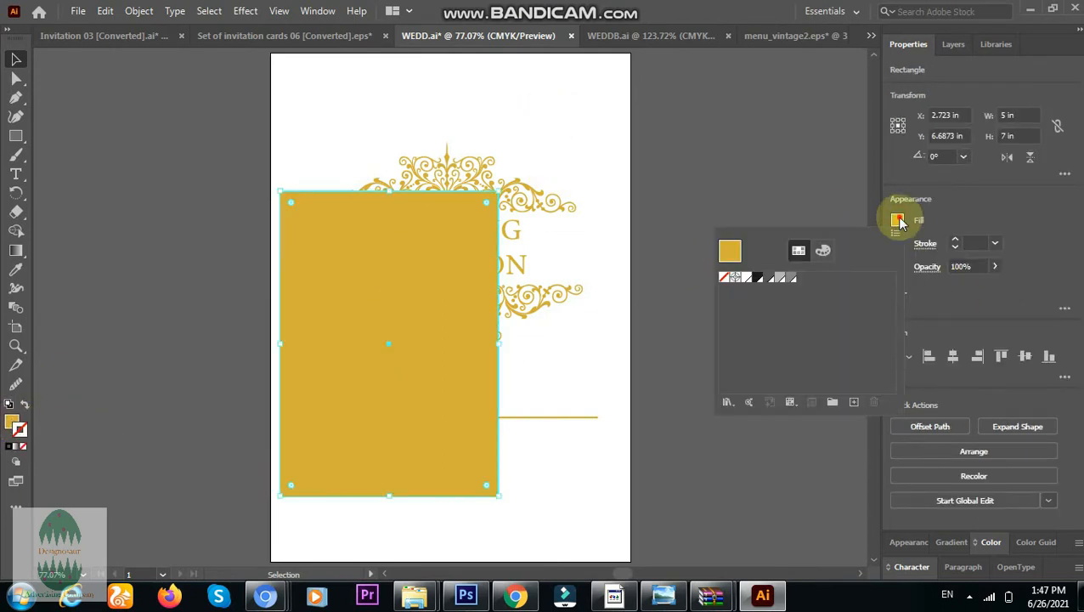
left_click(821, 254)
left_click(252, 387)
scroll(252, 388, "up", 3)
left_click(873, 561)
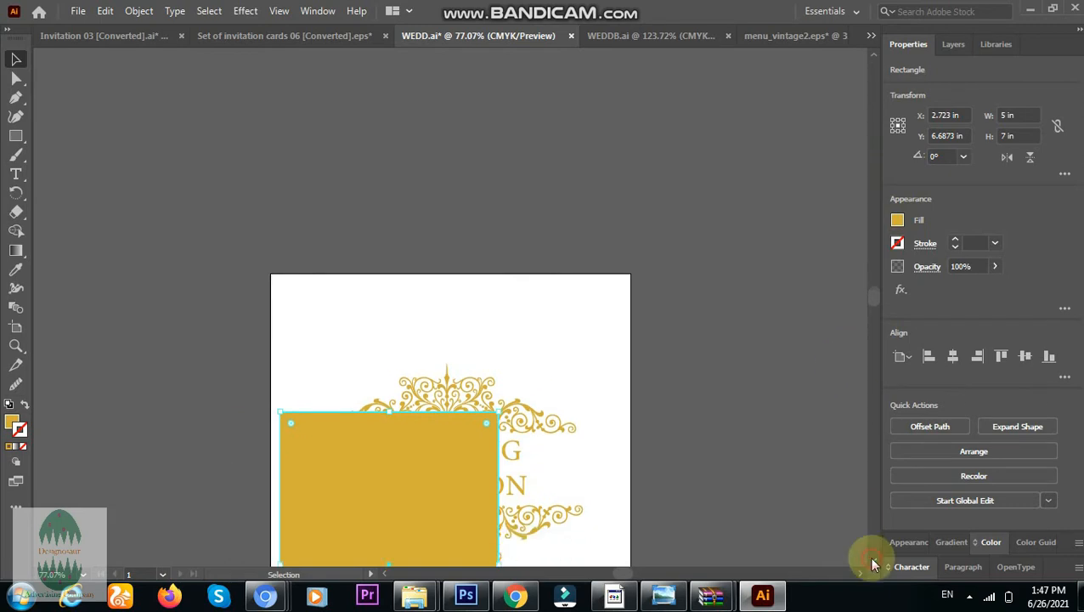
left_click(874, 562)
left_click(873, 562)
left_click(870, 56)
left_click(298, 129)
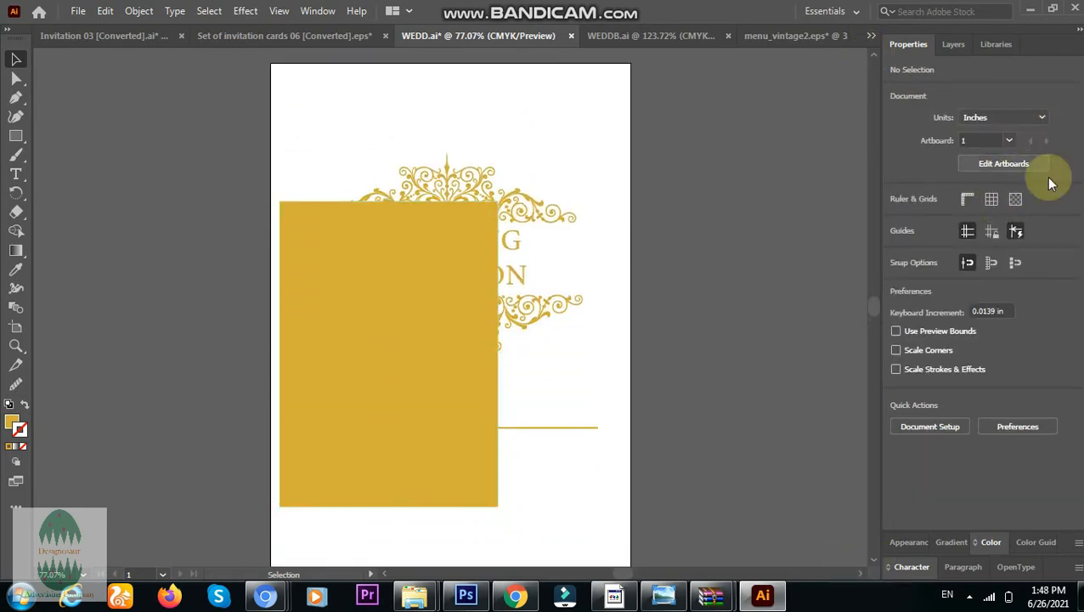
Resize Artboard 1 to 5 in wide and 7 in high and return to the Selection tool.
left_click(386, 289)
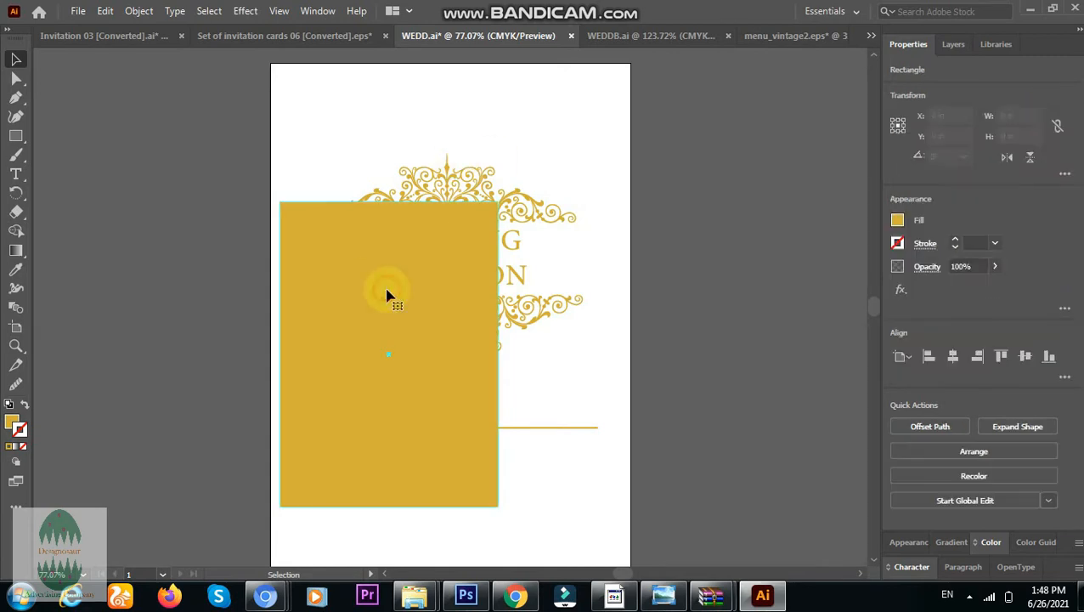
left_click(541, 84)
left_click(389, 394)
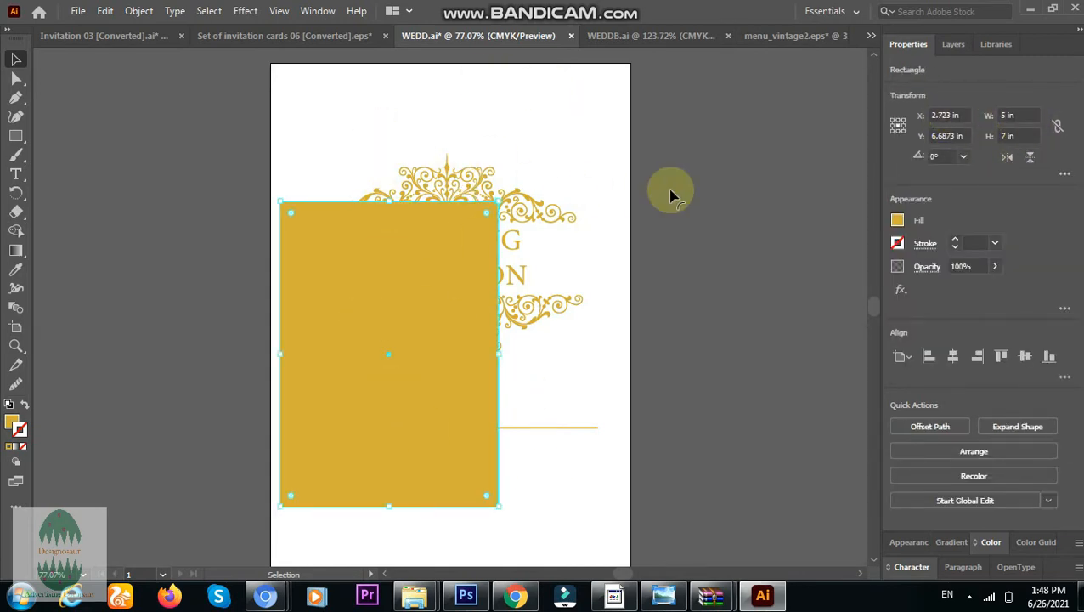
left_click(597, 187)
left_click(1004, 163)
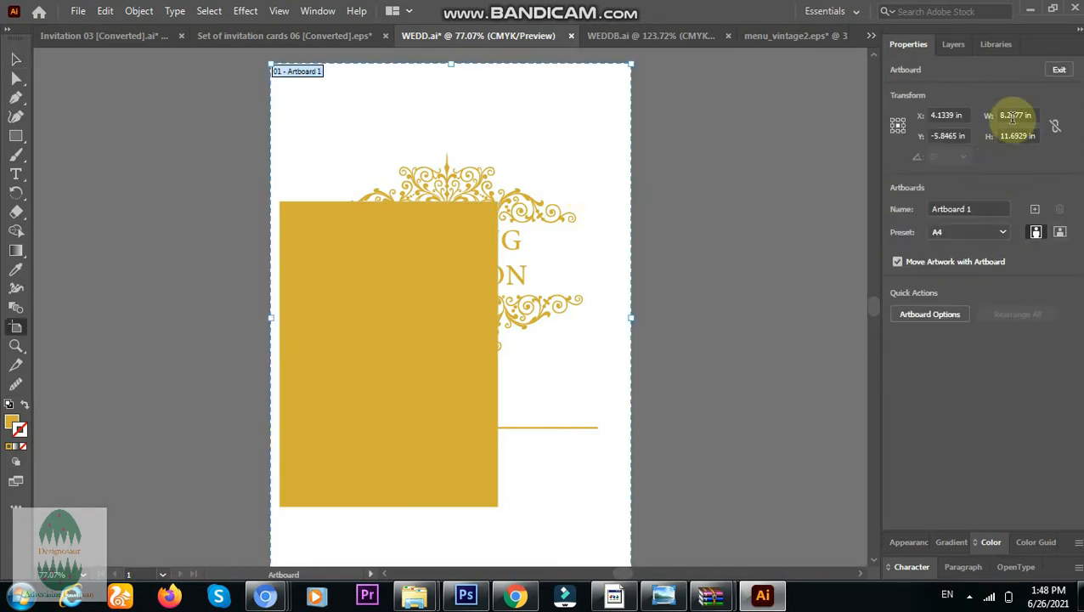
left_click(1017, 115)
type("5")
left_click(1012, 134)
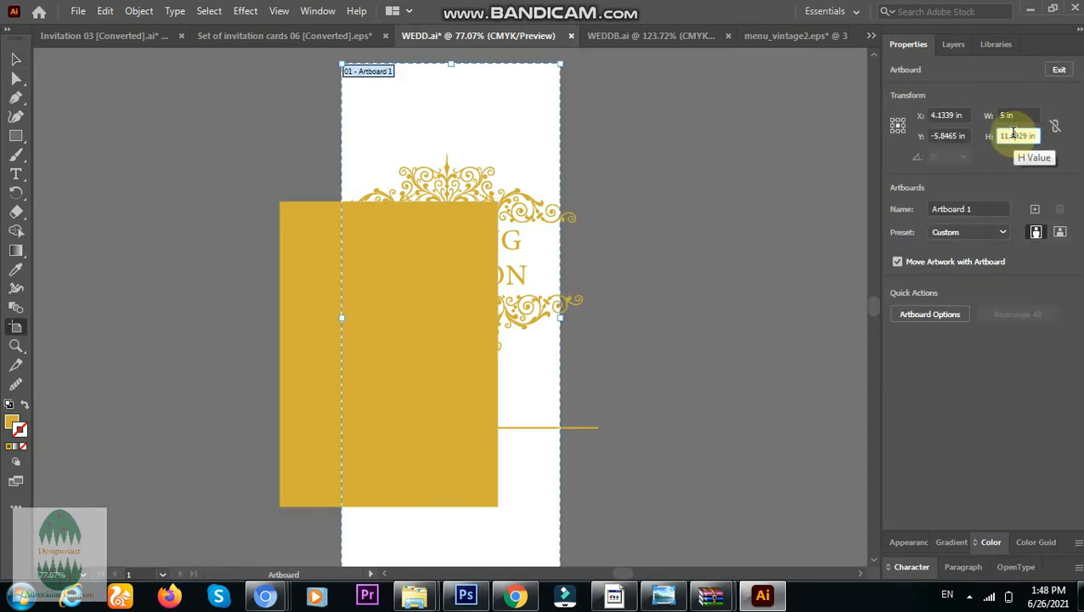
type("7")
key("Return")
left_click(15, 59)
left_click(601, 213)
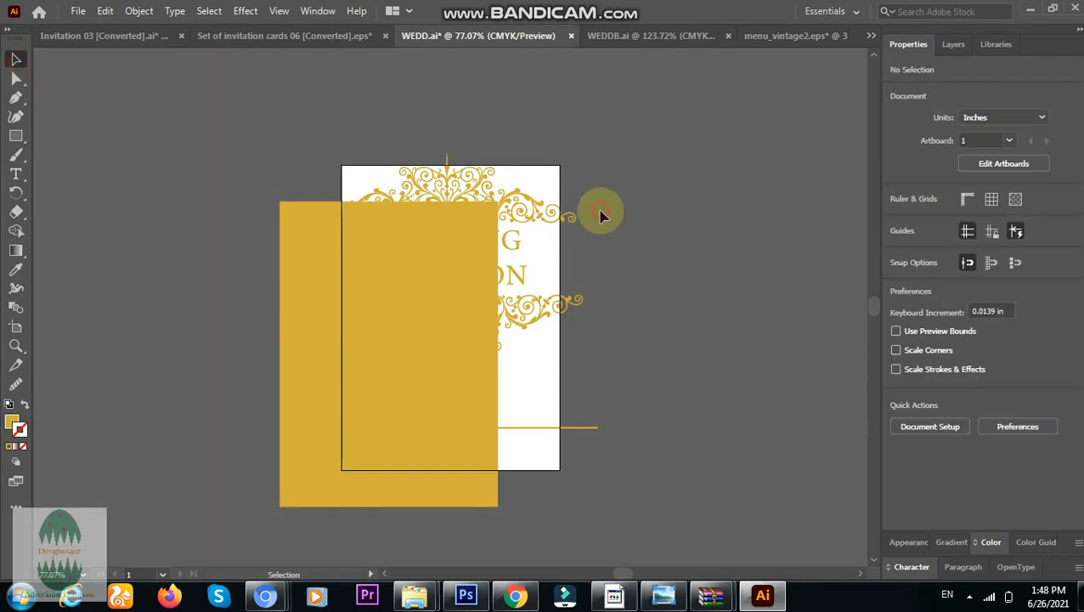
Centre the gold rectangle horizontally and vertically on the artboard.
left_click(316, 137)
left_click(332, 292)
left_click(952, 357)
left_click(1025, 357)
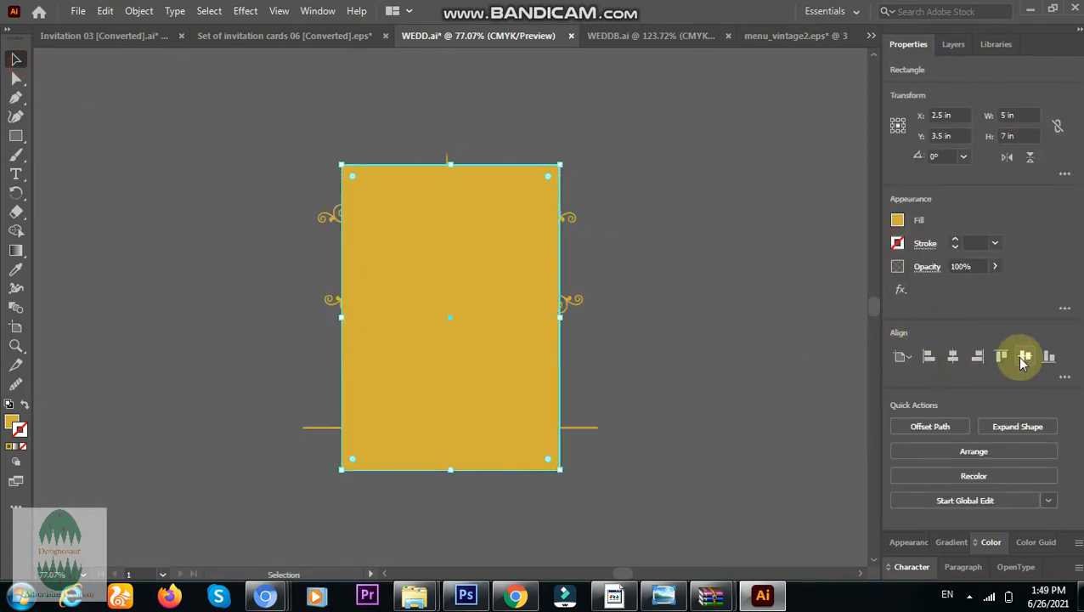
Change the rectangle's fill to white and send it behind the ornaments, title and line.
double_click(12, 421)
left_click(43, 255)
left_click(419, 259)
right_click(449, 204)
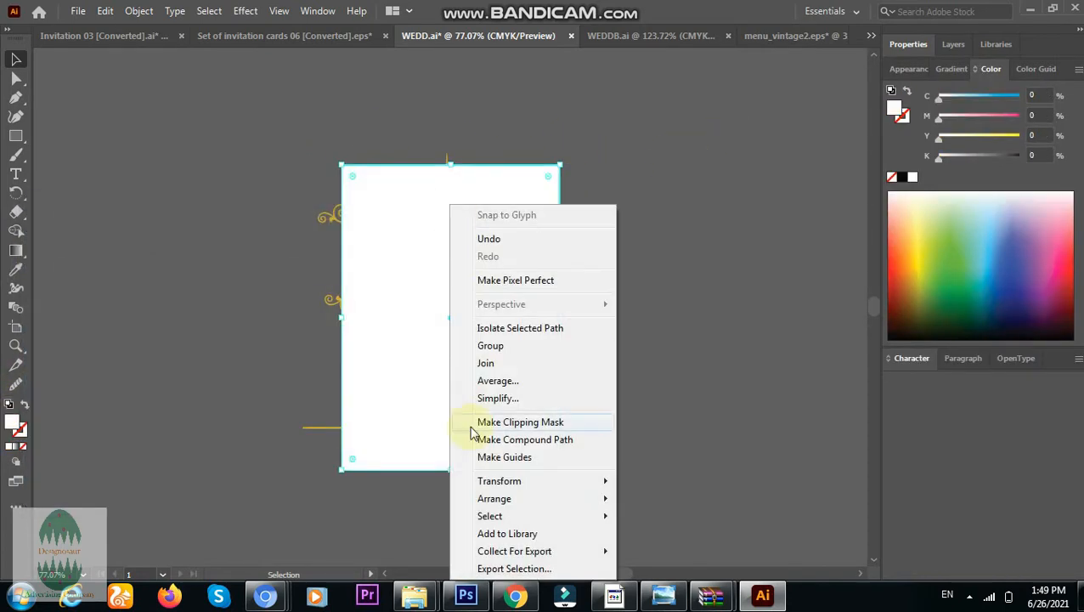
mouse_move(580, 508)
left_click(659, 551)
left_click(628, 253)
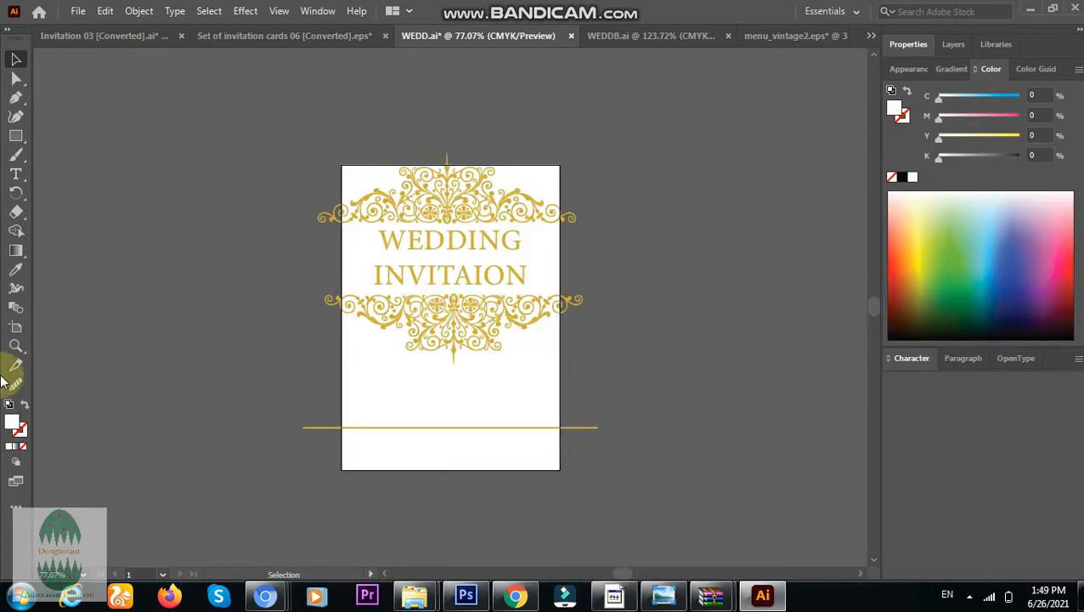
Try to select the ornaments and title together over the white background rectangle.
left_click(15, 345)
left_click(466, 381)
left_click(475, 156)
left_click(875, 561)
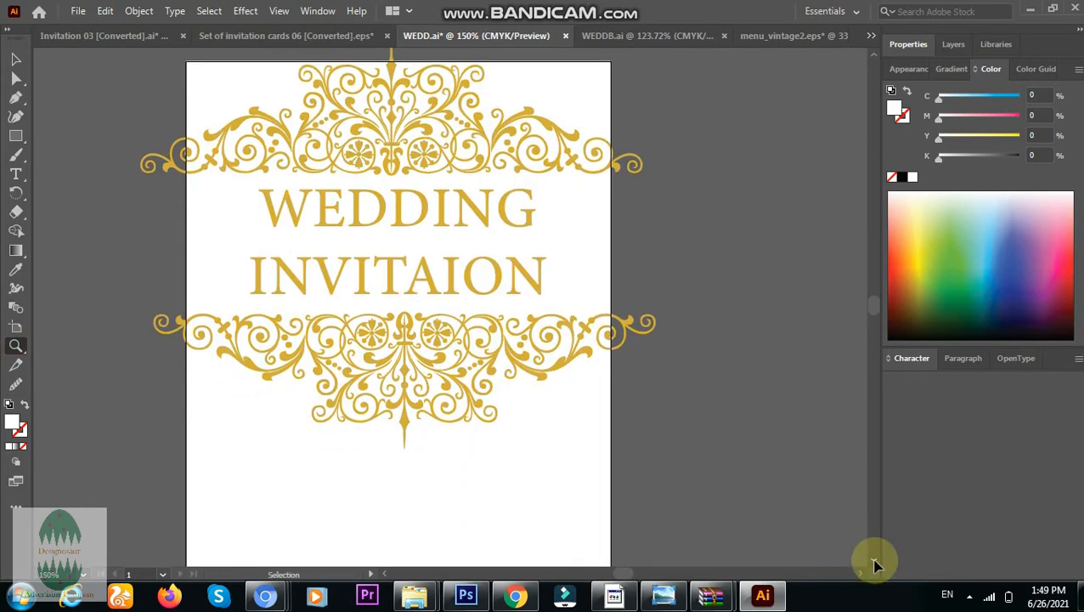
key("ctrl+0")
left_click(16, 58)
left_click(327, 136)
left_click(416, 203)
left_click_drag(194, 84, 489, 298)
left_click(154, 186)
left_click(317, 354)
Unlock the Page 1 layer and lock the red-coded layer inside it.
left_click(950, 47)
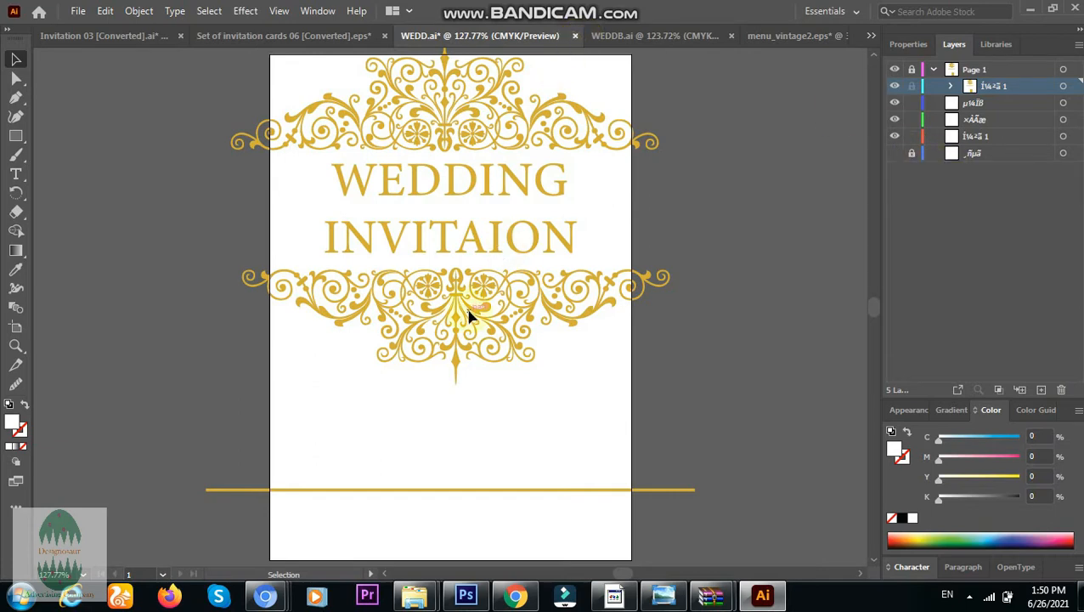
left_click(960, 47)
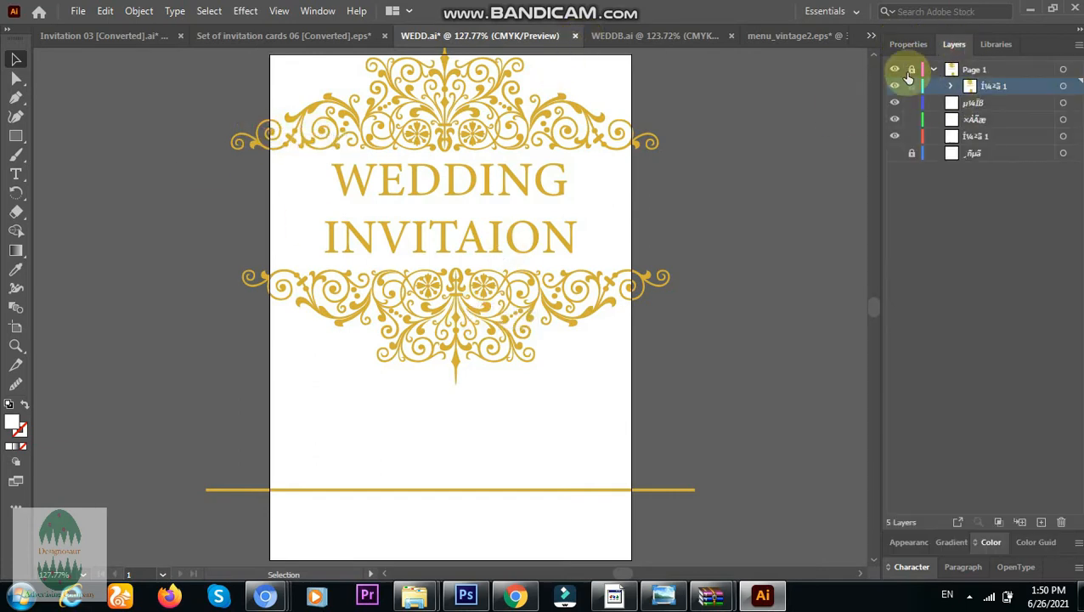
left_click(913, 134)
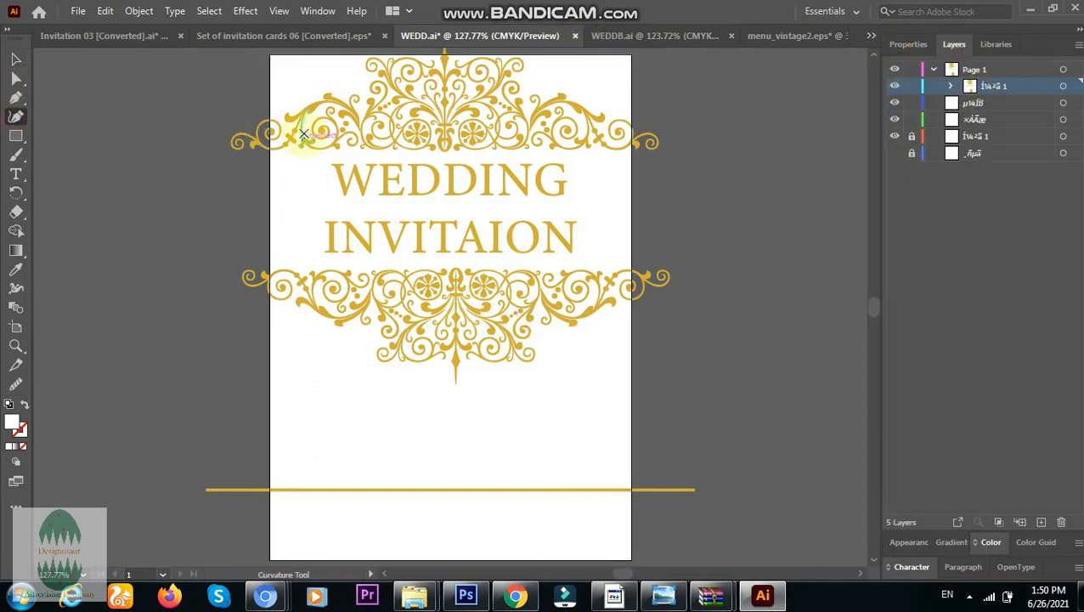
Select the ornaments together with the WEDDING INVITAION title and scale them down proportionally.
left_click(411, 117)
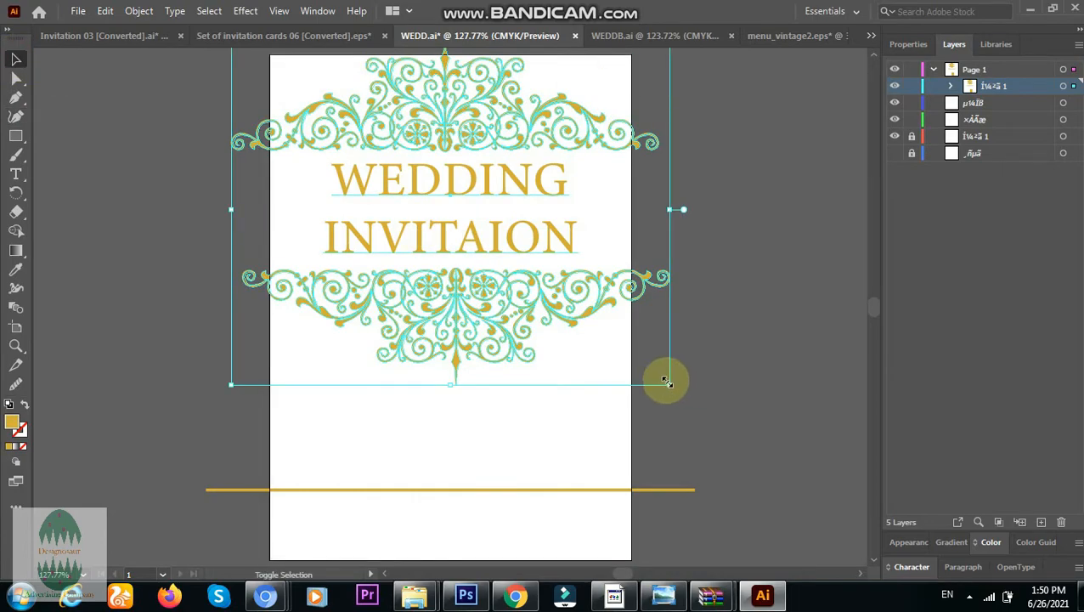
left_click(630, 338, "shift")
left_click(695, 497)
key("ctrl+z")
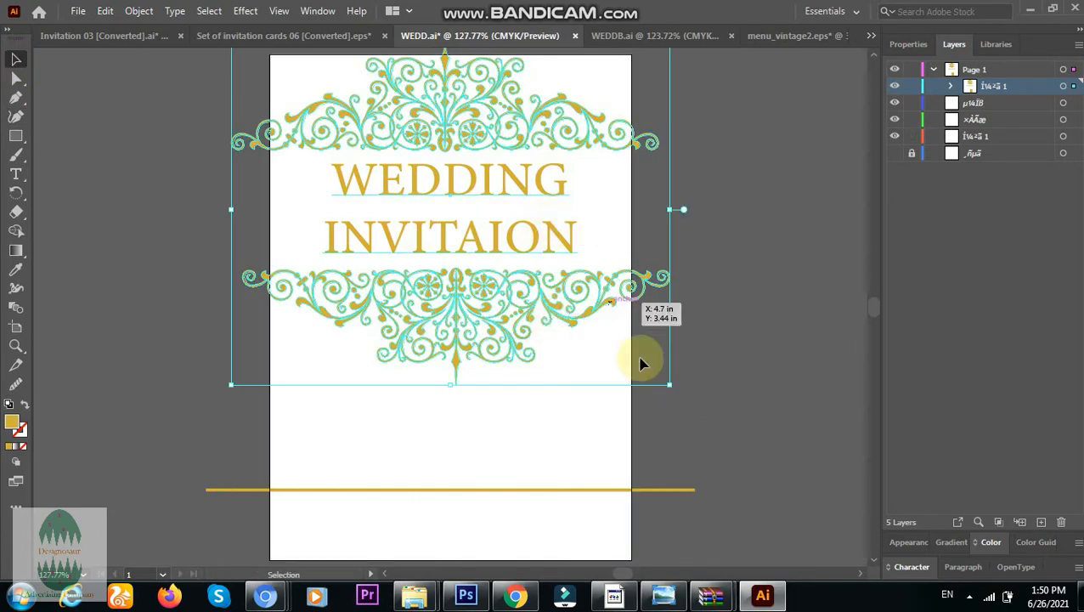
left_click_drag(642, 364, 588, 297)
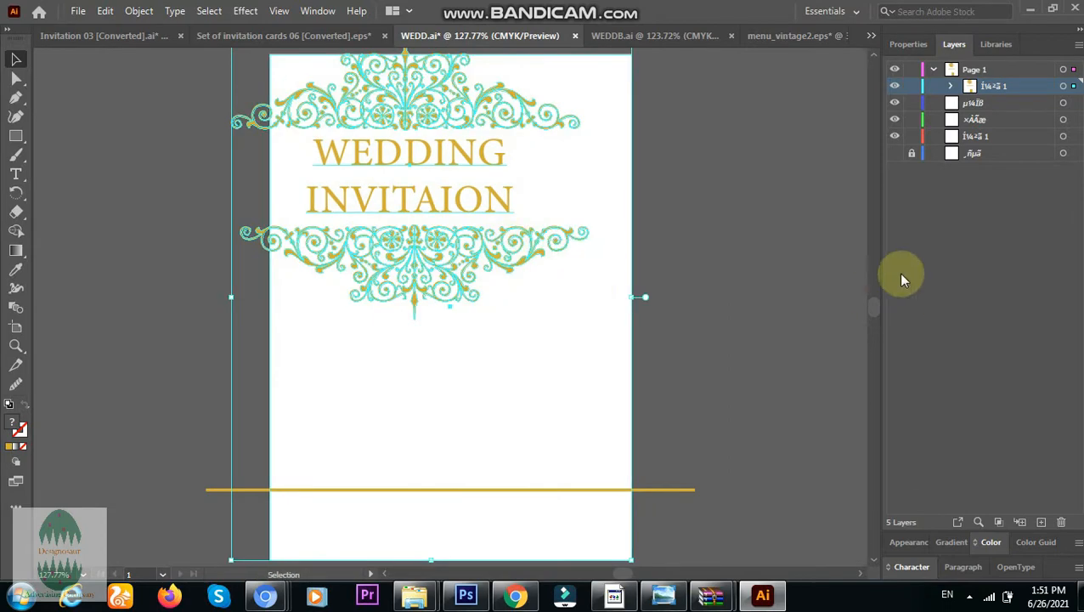
Lock the red-coded layer again, move the ornaments and title towards the card's middle, and scale them down to fit inside the artboard.
left_click(911, 136)
left_click(394, 187)
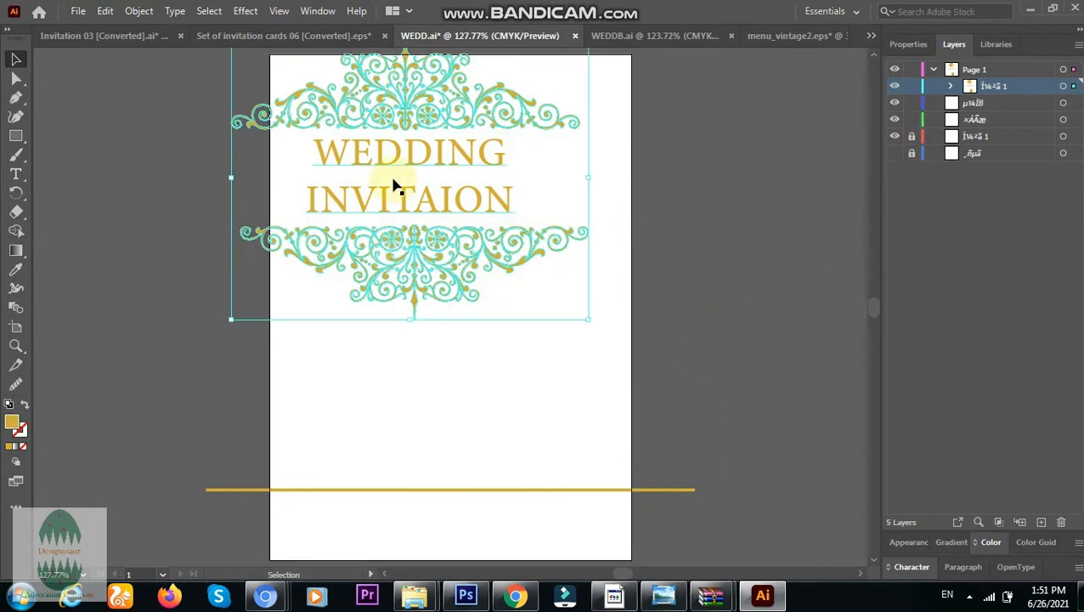
left_click_drag(415, 170, 462, 250)
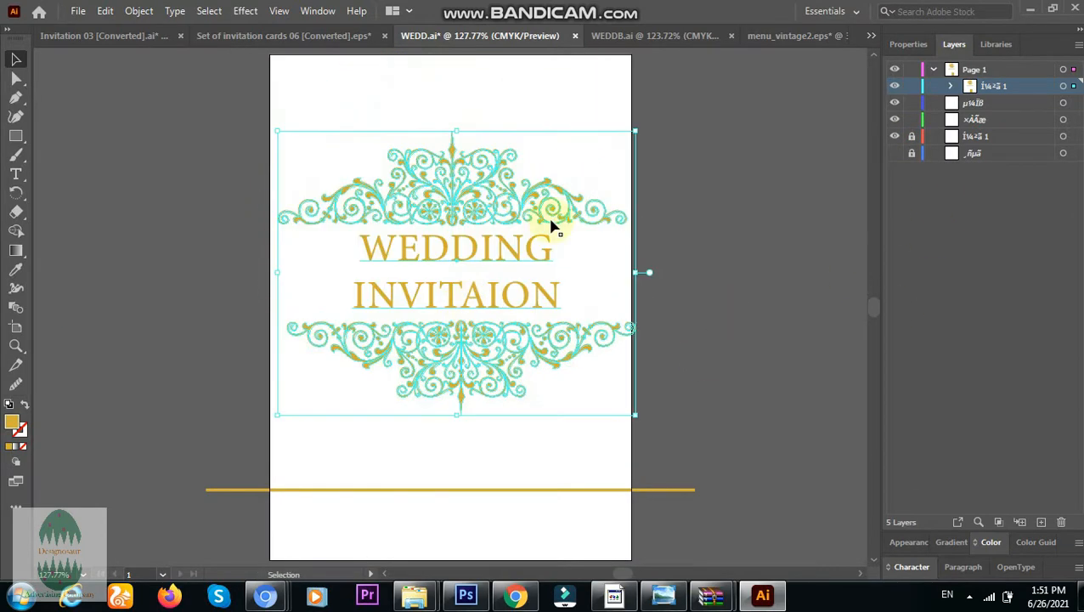
left_click_drag(629, 128, 590, 186)
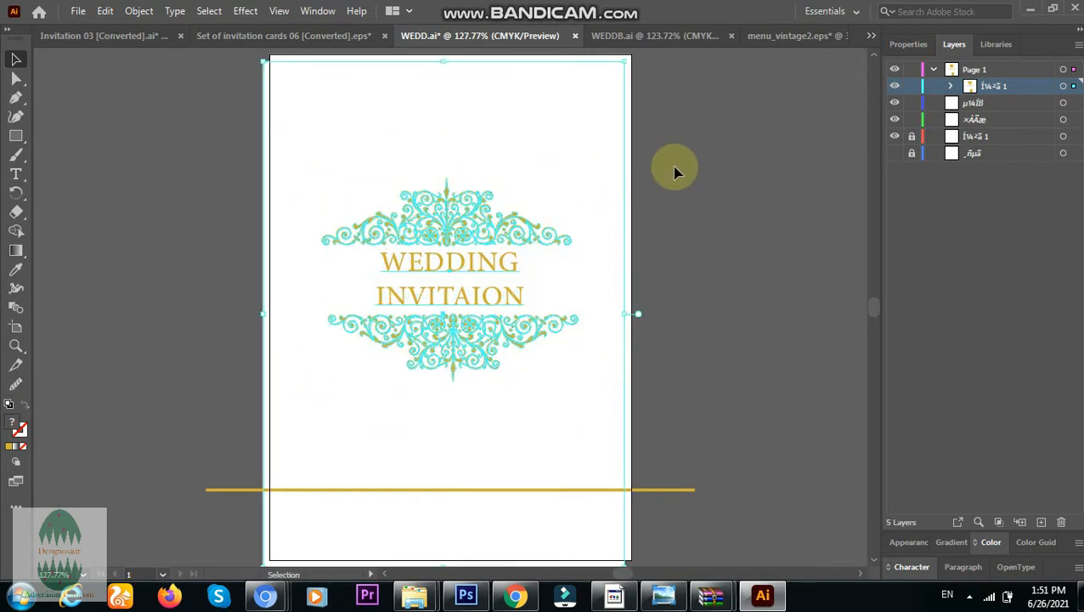
Unlock the last two layers, show the lowest one, and clear the selection on the artboard.
left_click_drag(218, 132, 750, 87)
left_click(913, 137)
left_click(914, 155)
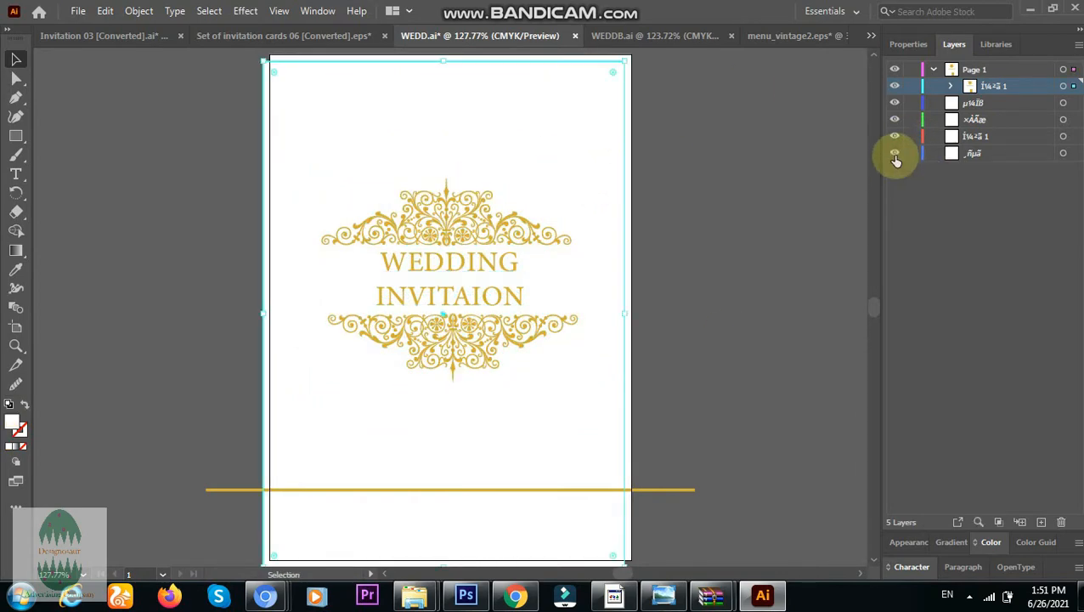
left_click(908, 44)
left_click(645, 441)
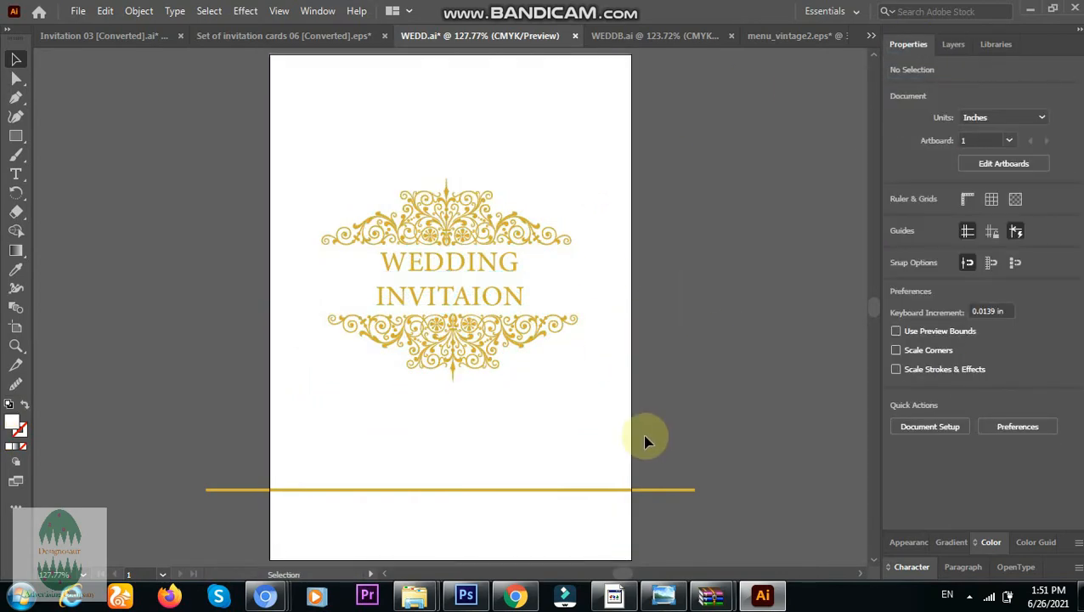
Select the ornaments, title and white background rectangle and align them on their horizontal and vertical centres.
left_click(631, 184)
left_click_drag(148, 165, 648, 388)
left_click_drag(528, 319, 367, 357)
key("ctrl+z")
left_click_drag(667, 133, 303, 386)
left_click(950, 355)
left_click(1027, 356)
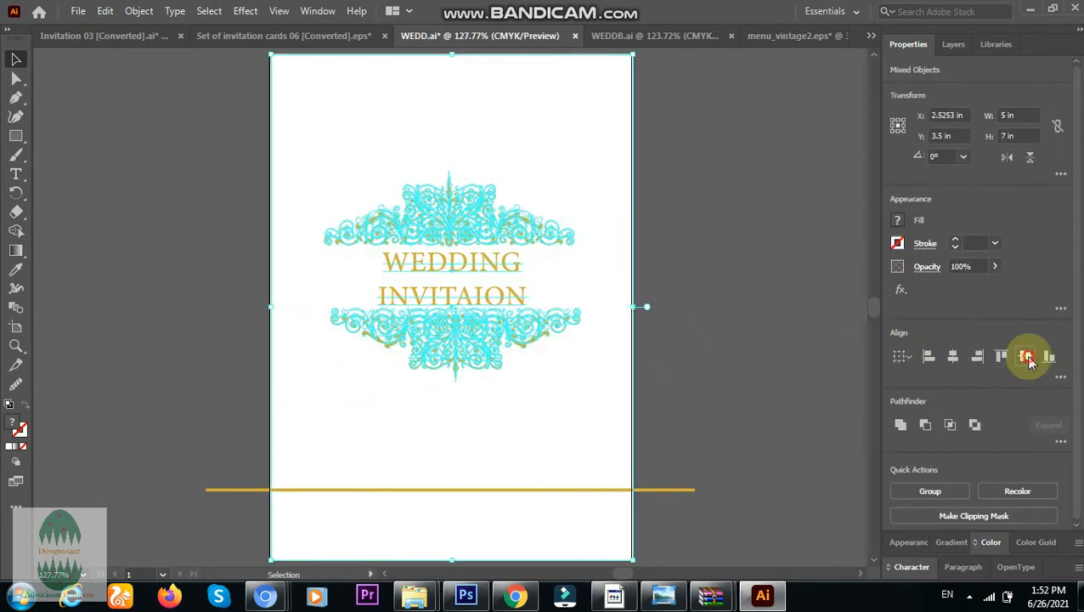
Try to align the white background rectangle to the artboard's right edge.
left_click(704, 167)
left_click(620, 143)
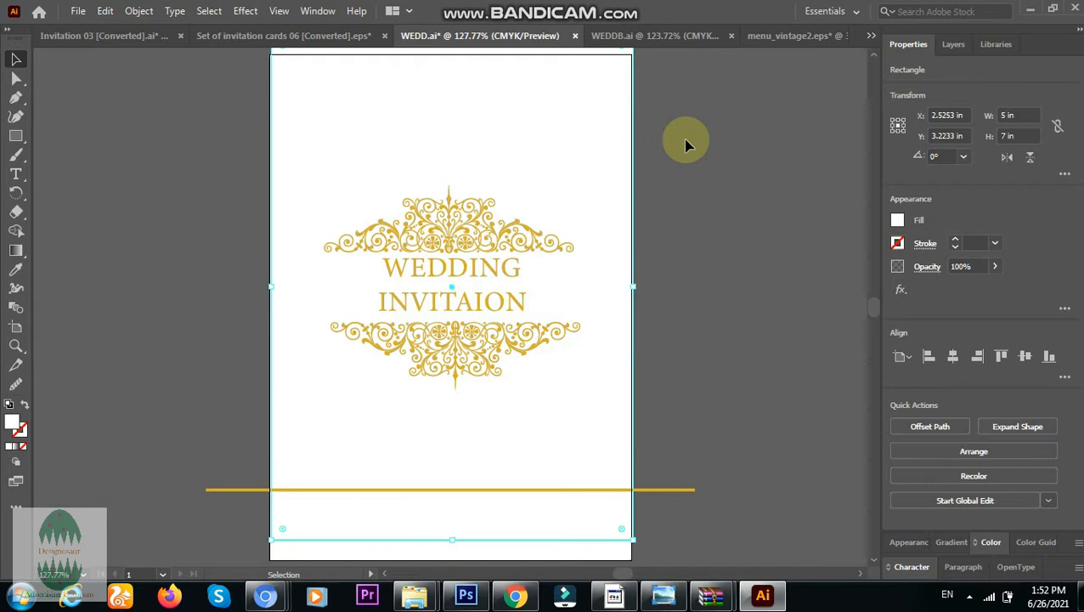
left_click(977, 356)
left_click(685, 218)
left_click(873, 559)
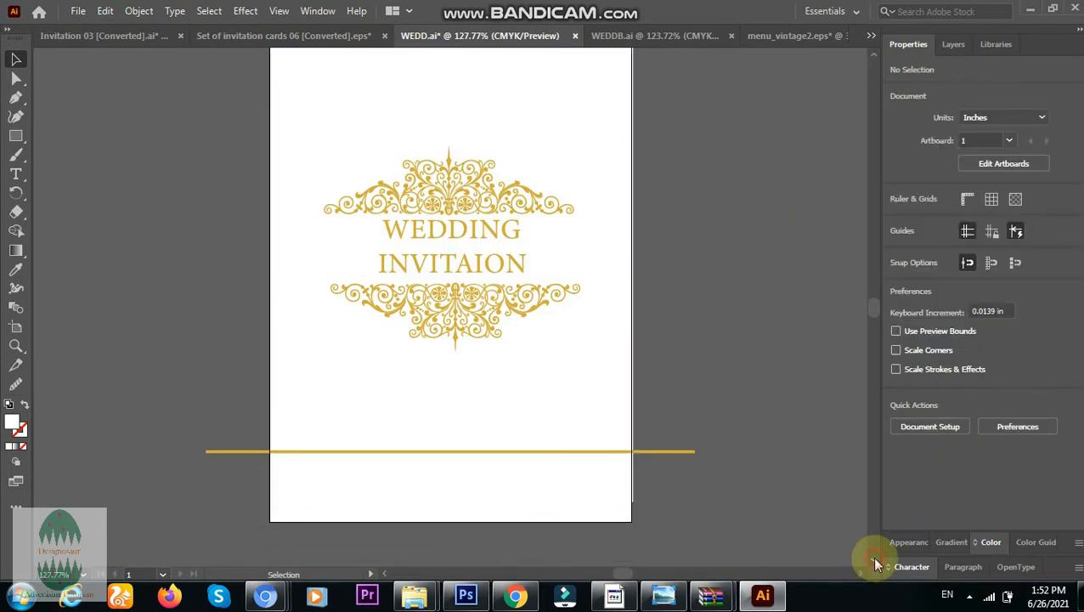
left_click(875, 560)
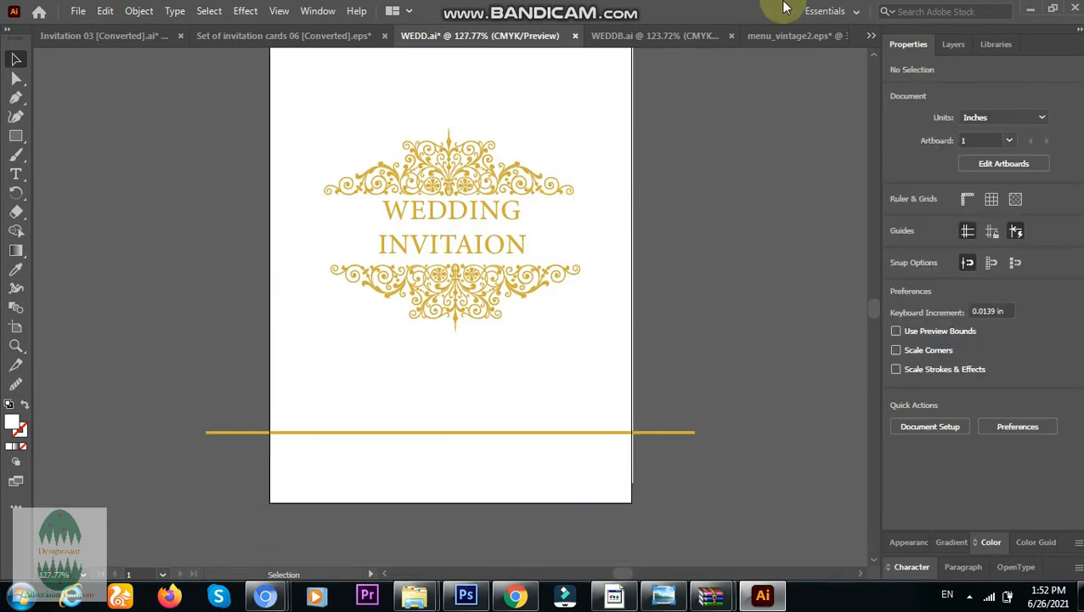
left_click(874, 56)
Move the white rectangle aside, delete the duplicate rectangle behind it, and centre the remaining one horizontally on the artboard.
left_click_drag(332, 160, 90, 159)
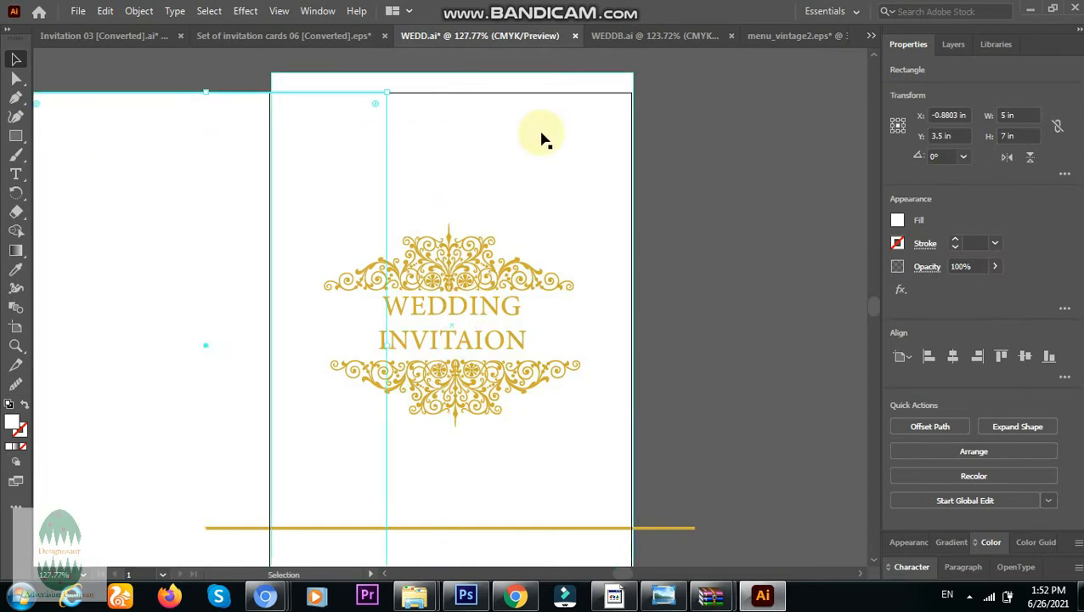
left_click(548, 137)
key("Delete")
left_click(158, 154)
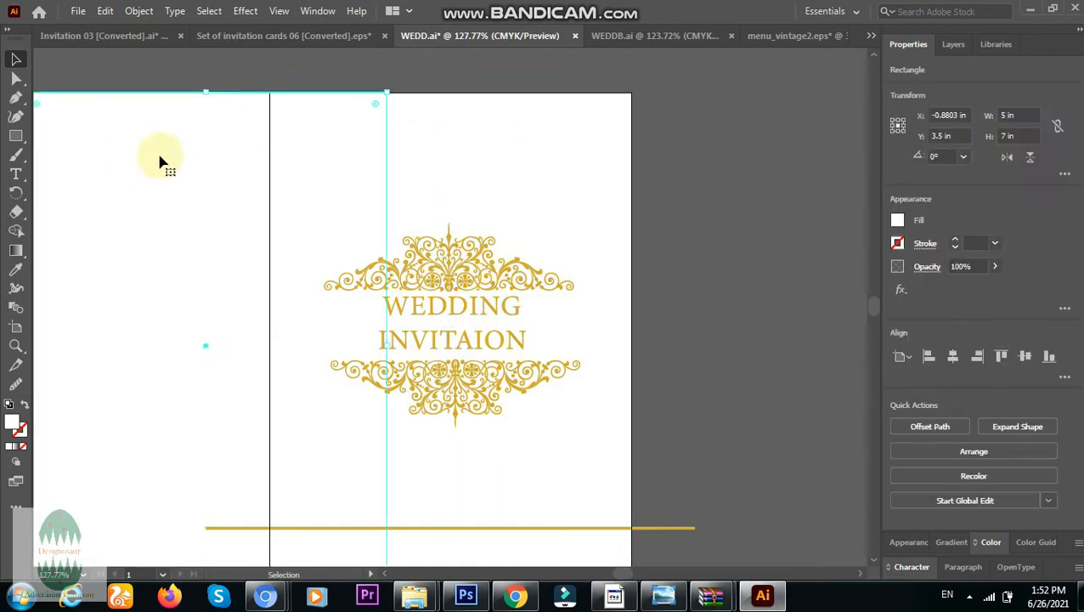
left_click(954, 356)
Shorten the gold line below the ornaments to about 3.26 in around its centre and set its stroke to 2 pt.
left_click(542, 528)
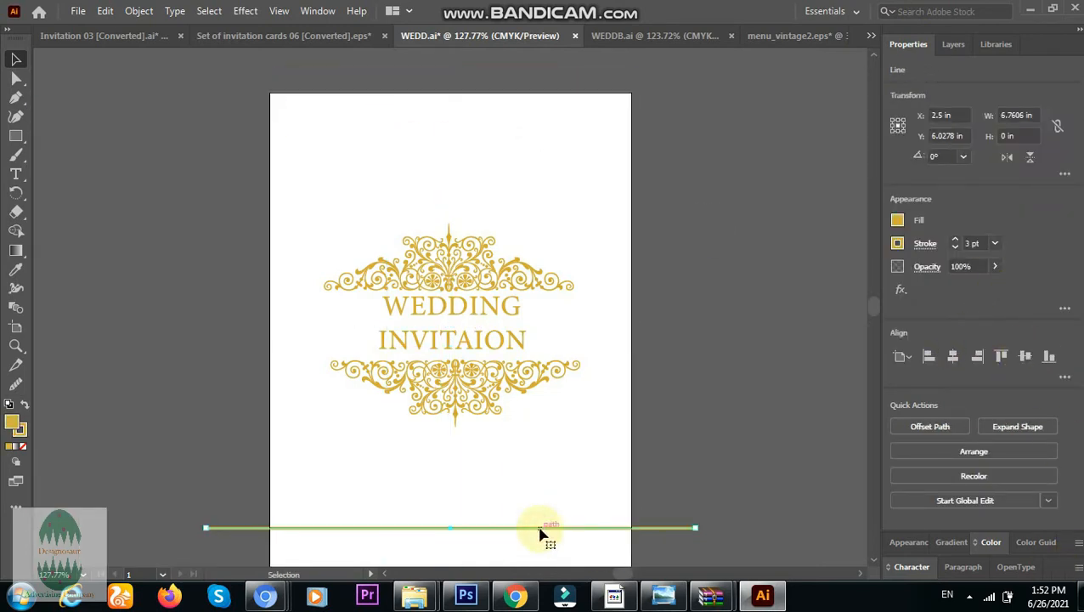
left_click(875, 559)
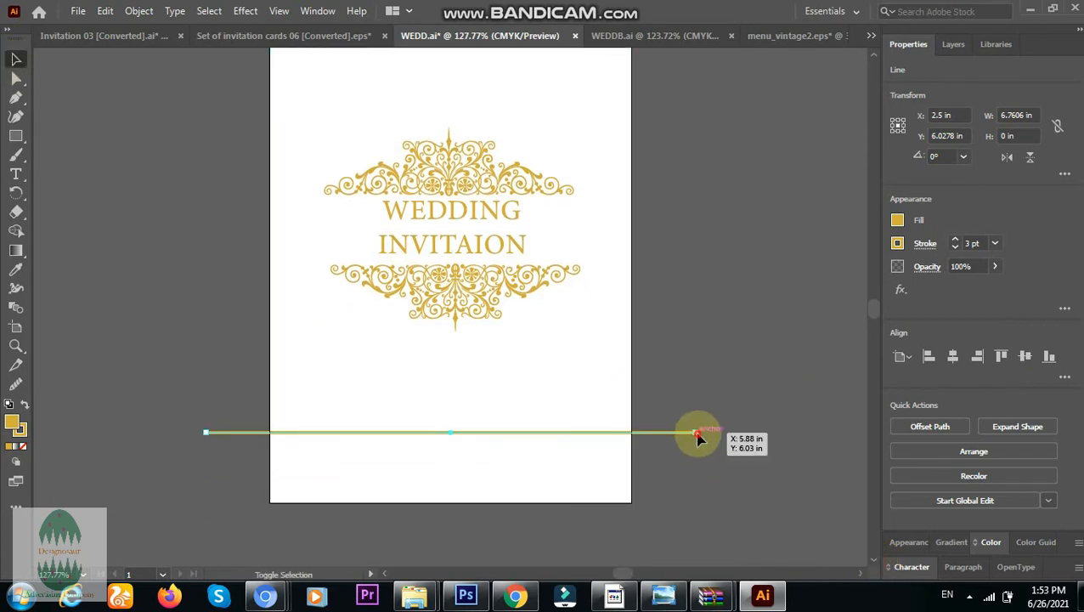
left_click_drag(697, 433, 563, 434)
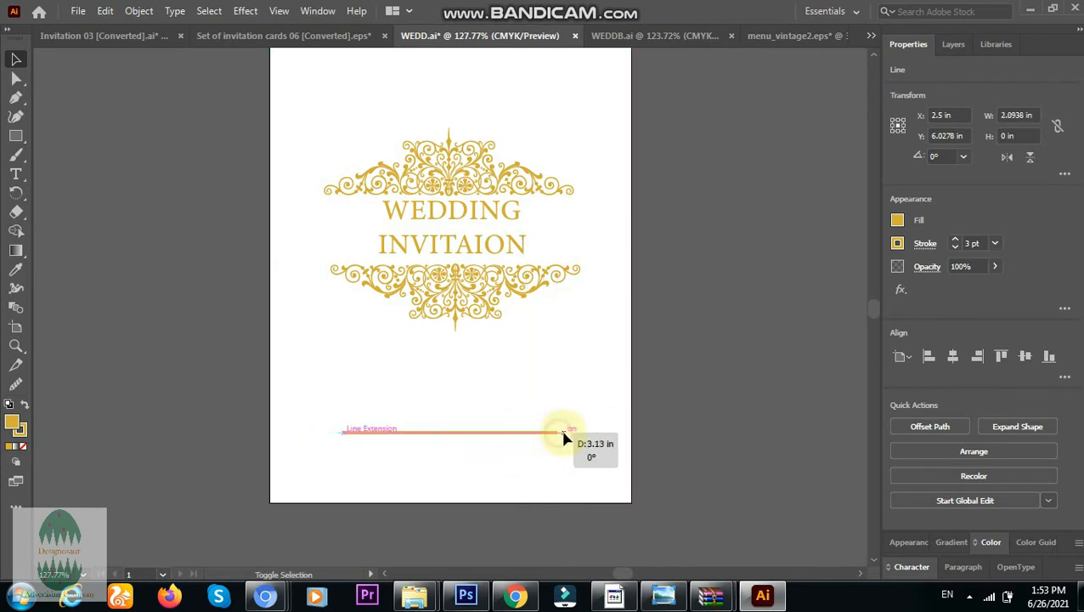
left_click(995, 243)
left_click(1003, 319)
Raise the gold line to Y 5.75 in, reselect it and apply vertical centre alignment.
key("shift+Up")
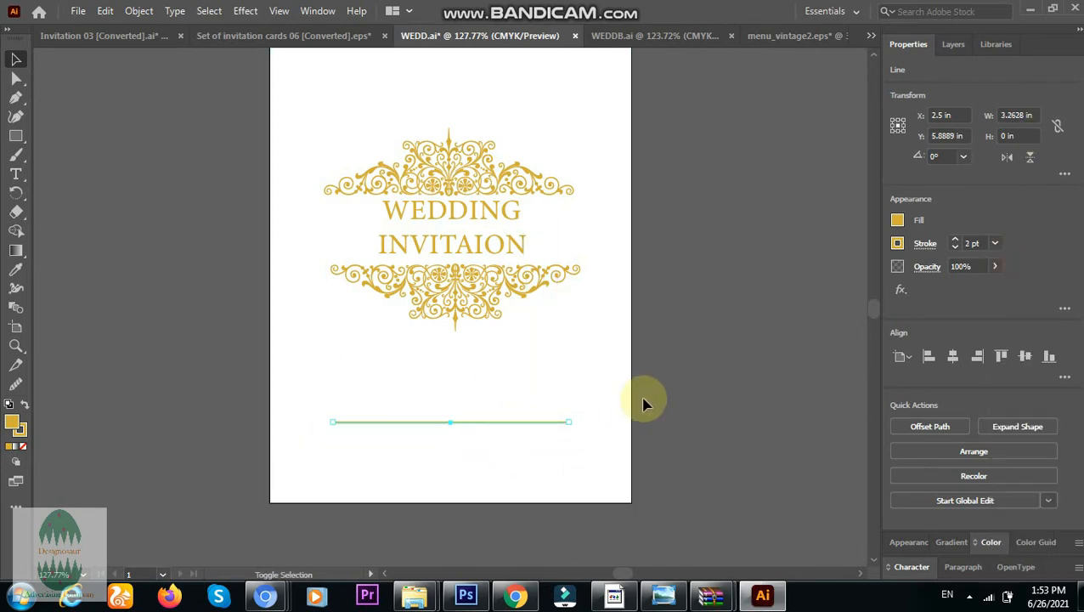
left_click(671, 250)
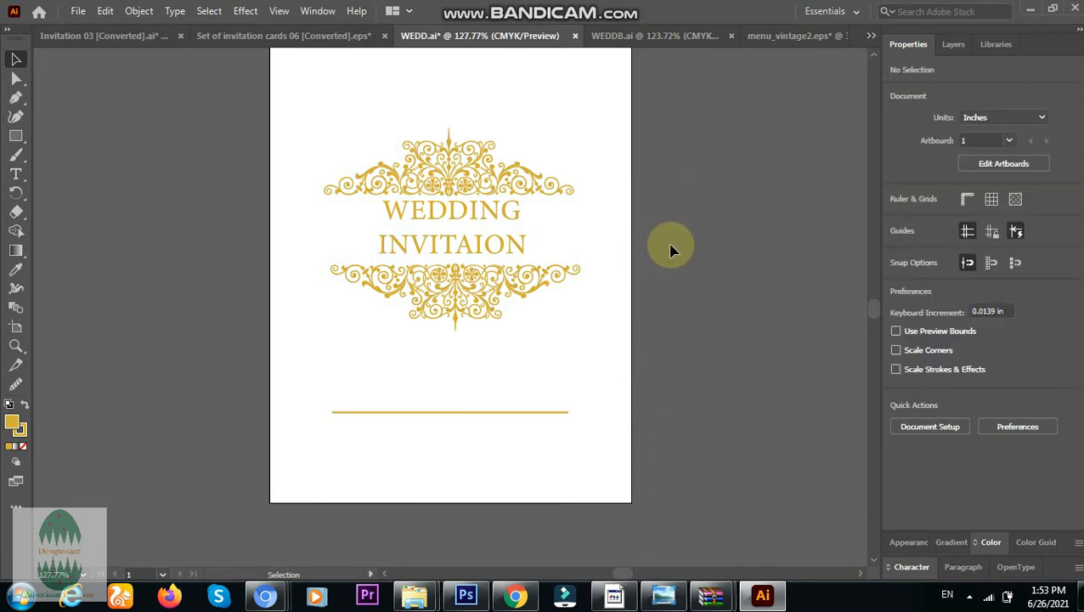
left_click(517, 416)
left_click(519, 412)
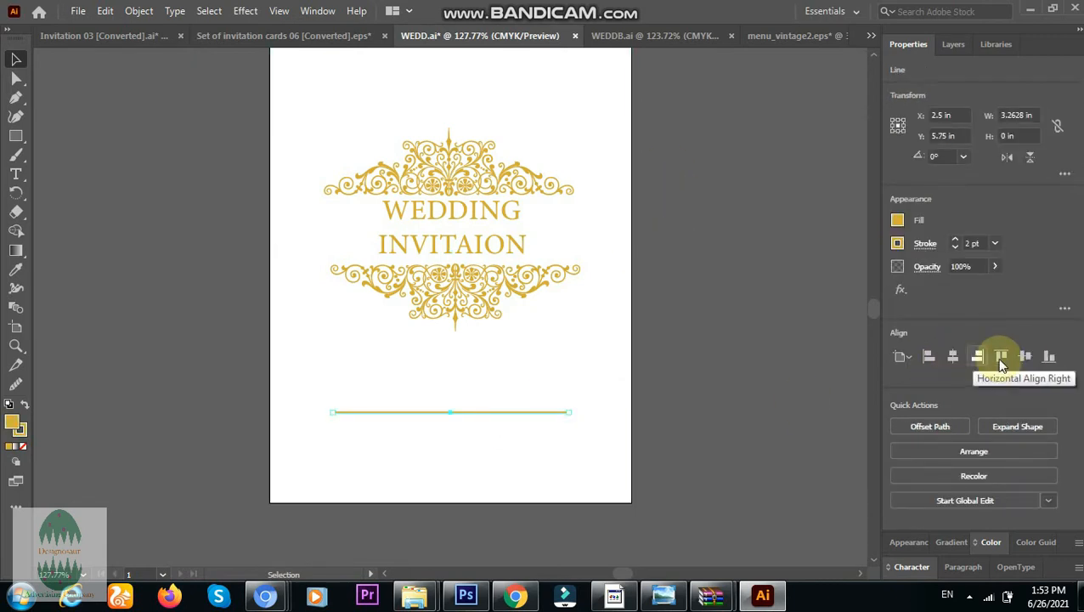
left_click(1025, 357)
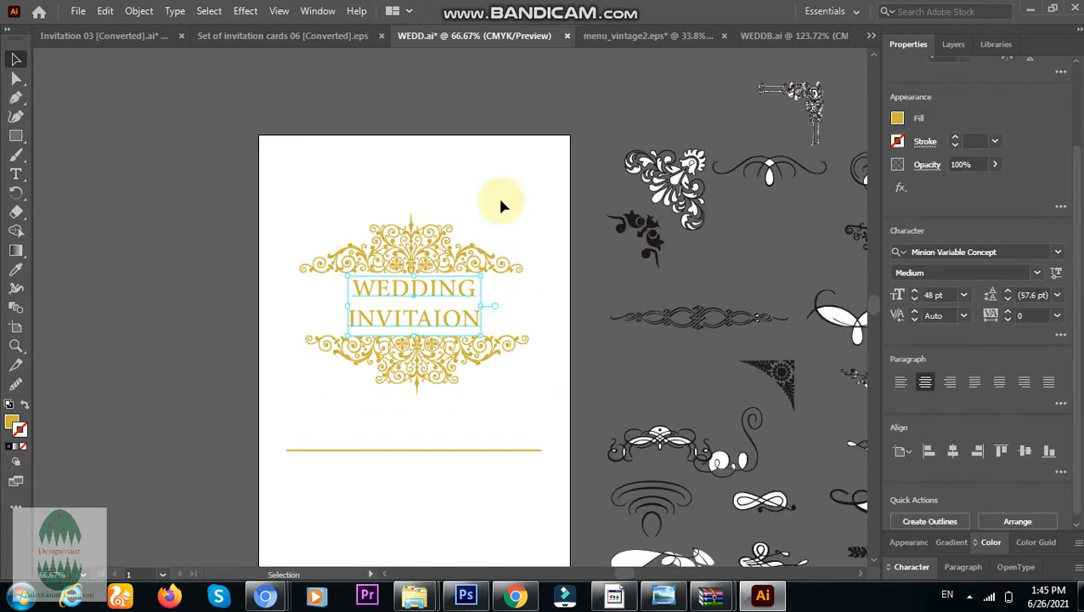
left_click(501, 202)
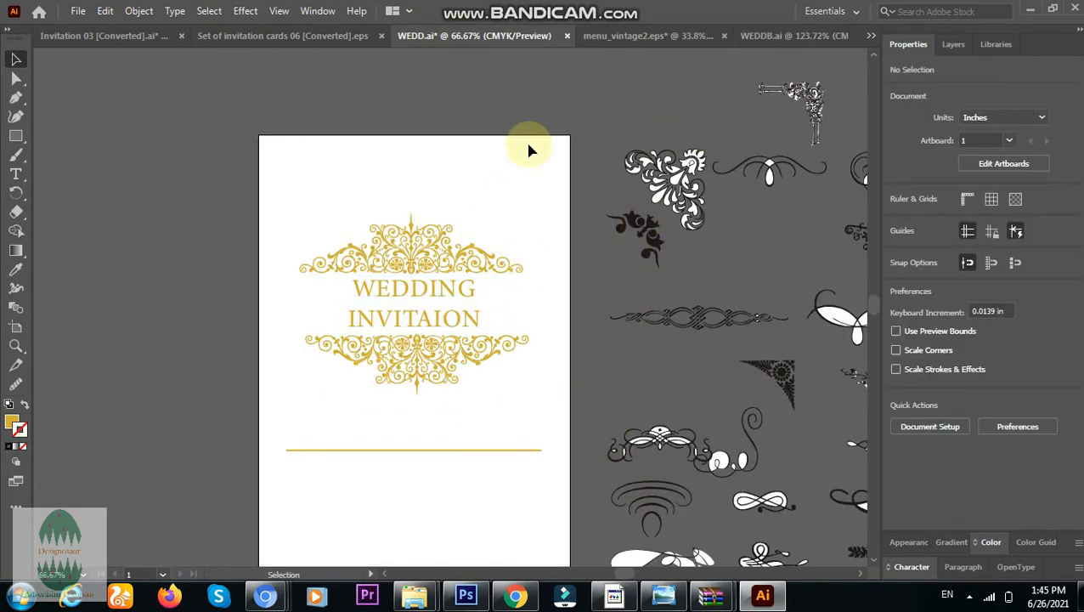
left_click(839, 437)
scroll(849, 492, "down", 10)
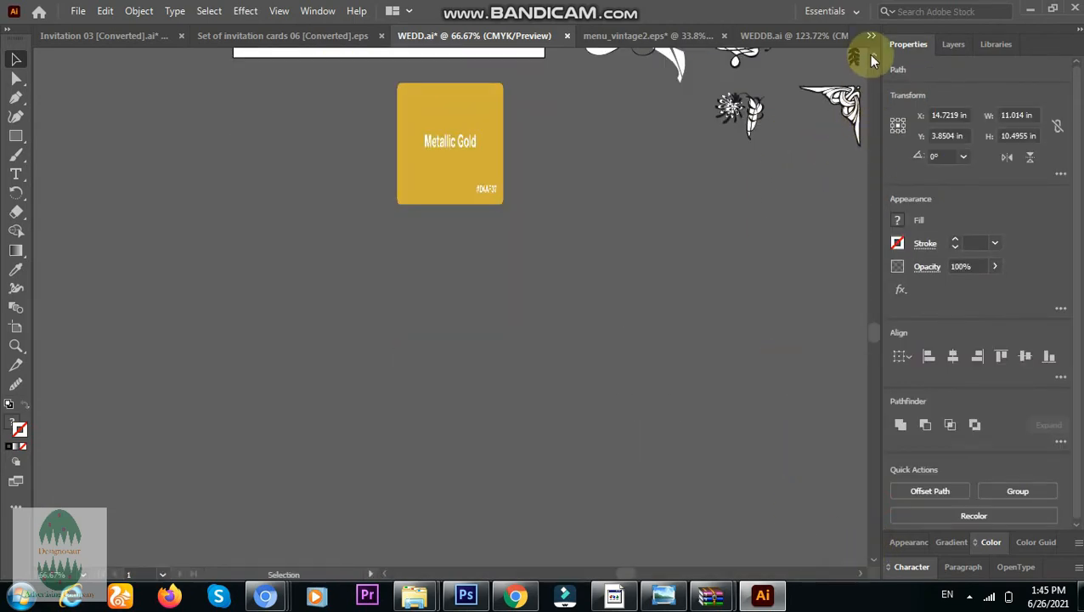
scroll(868, 54, "up", 5)
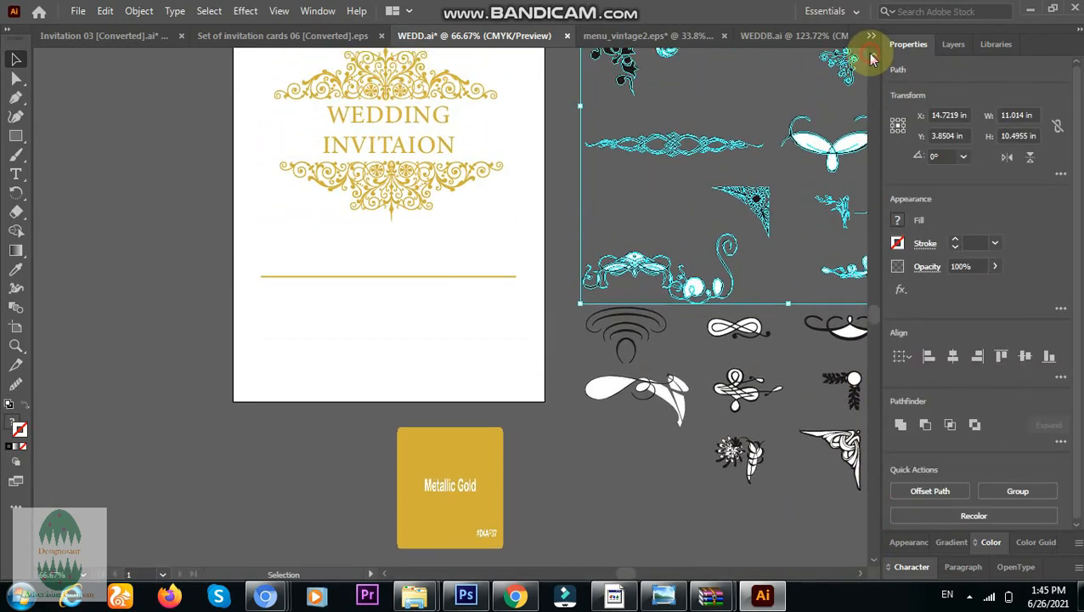
scroll(868, 52, "up", 3)
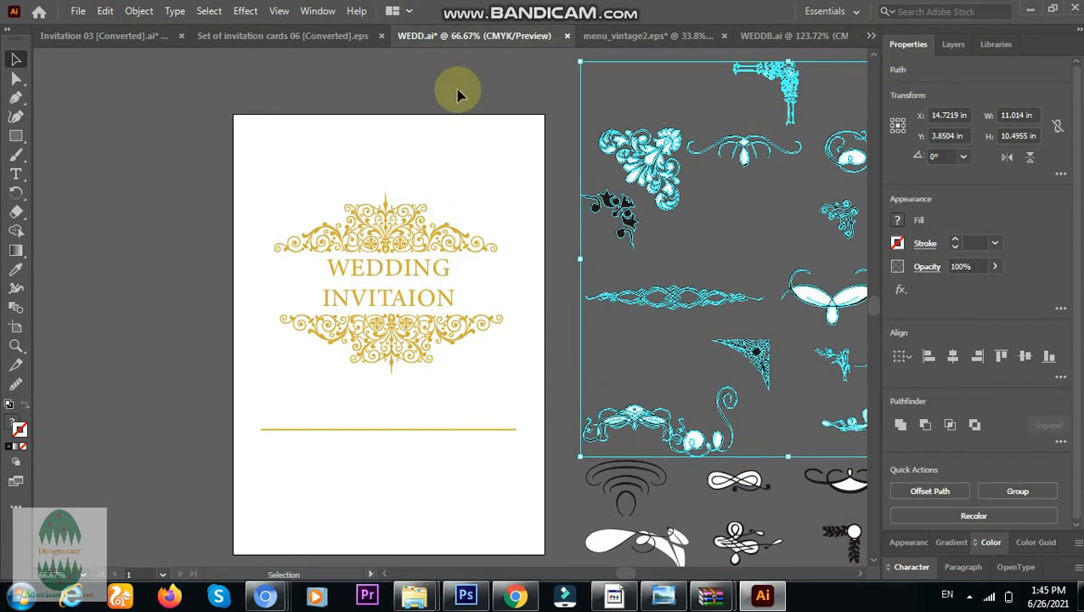
left_click(565, 134)
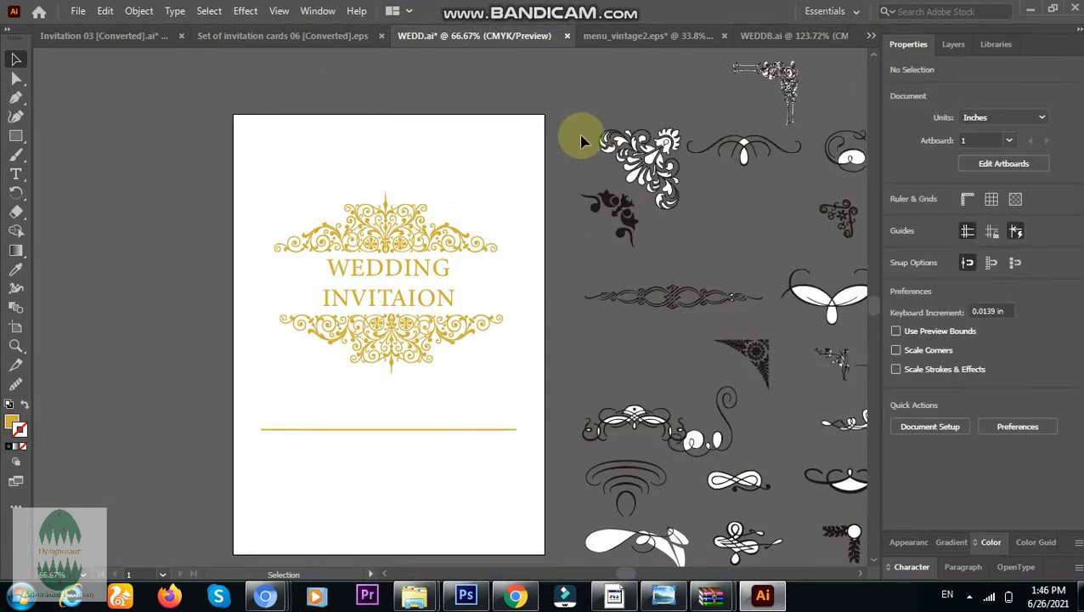
Select the collection of spare ornaments lying beside the artboard.
left_click(16, 346)
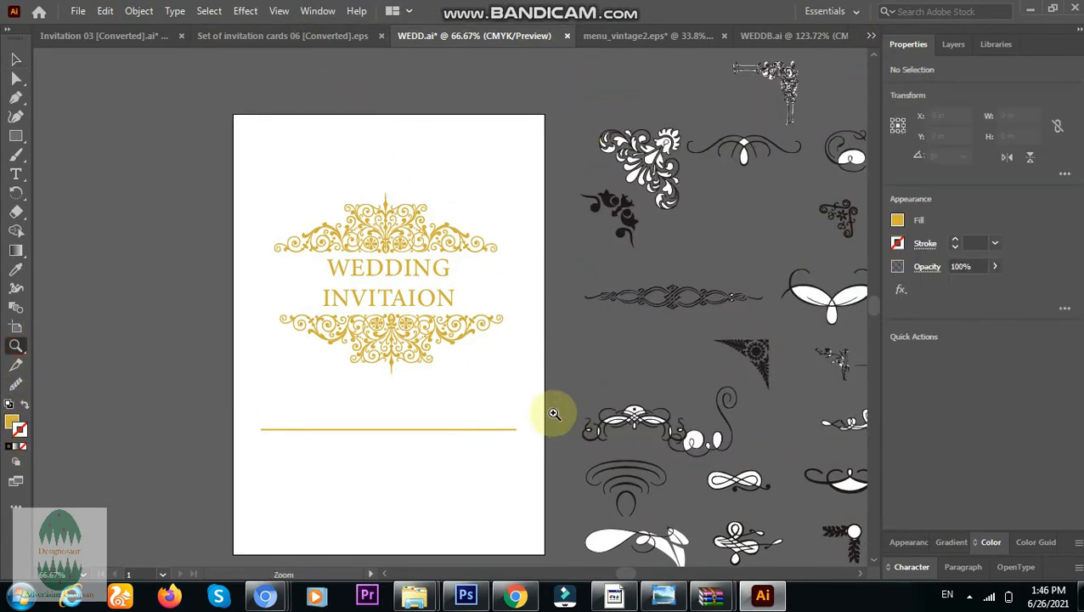
left_click(663, 408, "alt")
left_click(670, 316, "alt")
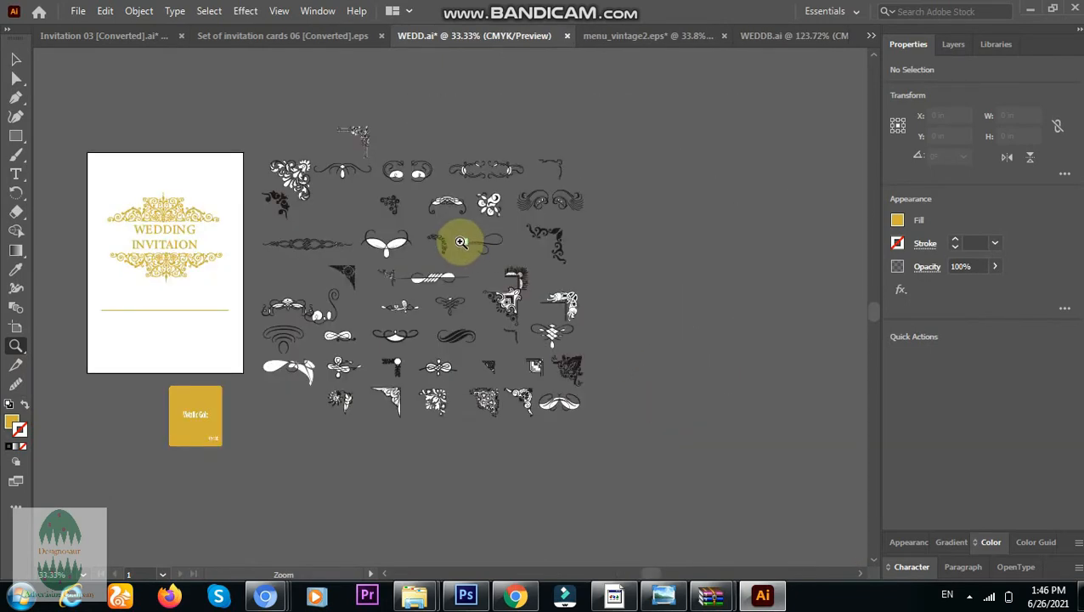
left_click(16, 60)
left_click_drag(670, 121, 282, 438)
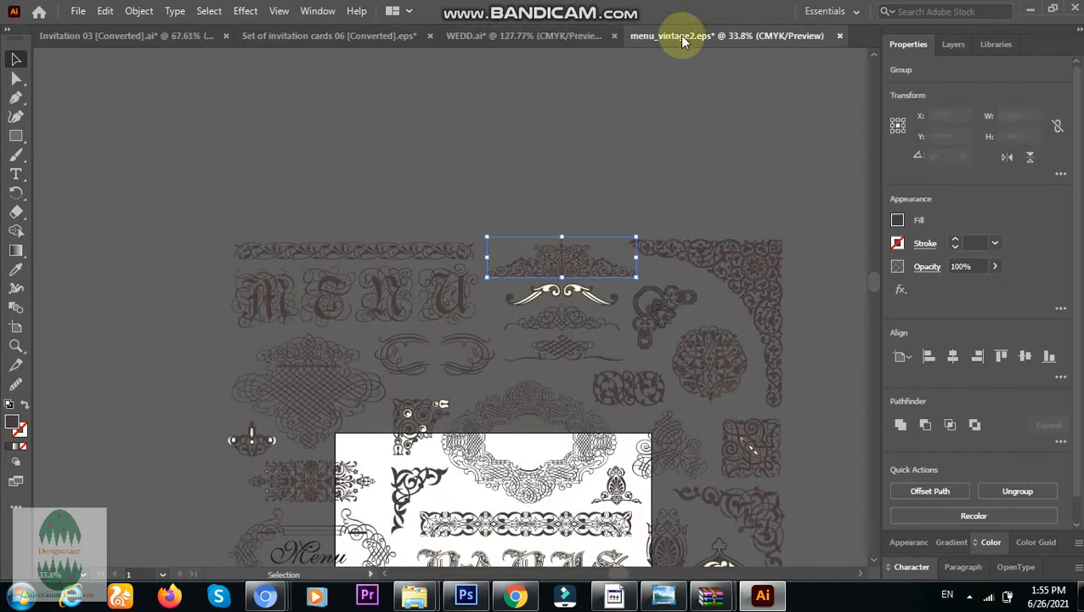
Bring the arched floral corner ornament from menu_vintage2.eps into WEDD.ai and fit it into the card's upper-right corner at about 4.43 × 4.79 in.
left_click_drag(721, 266, 864, 310)
left_click_drag(120, 153, 259, 241)
left_click_drag(442, 356, 491, 227)
left_click(721, 297)
left_click(872, 556)
left_click(872, 557)
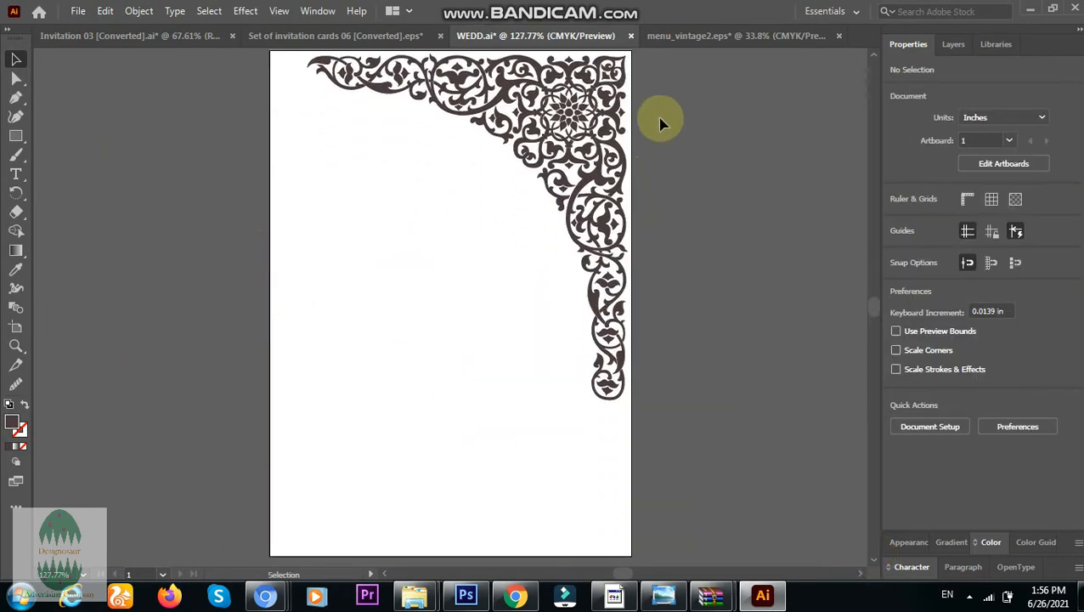
Place the Metallic Gold swatch (#D4AF37) beside the artboard and apply its sampled colour to the corner ornament.
left_click(605, 177)
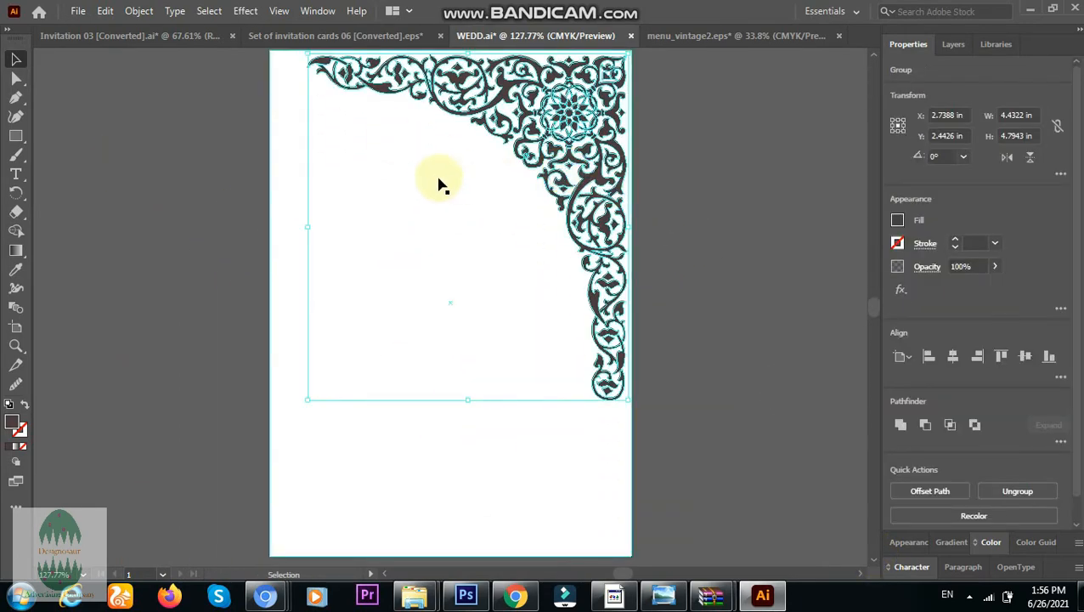
left_click(317, 38)
left_click_drag(241, 366, 182, 319)
left_click(446, 95)
key("i")
left_click(121, 246)
key("v")
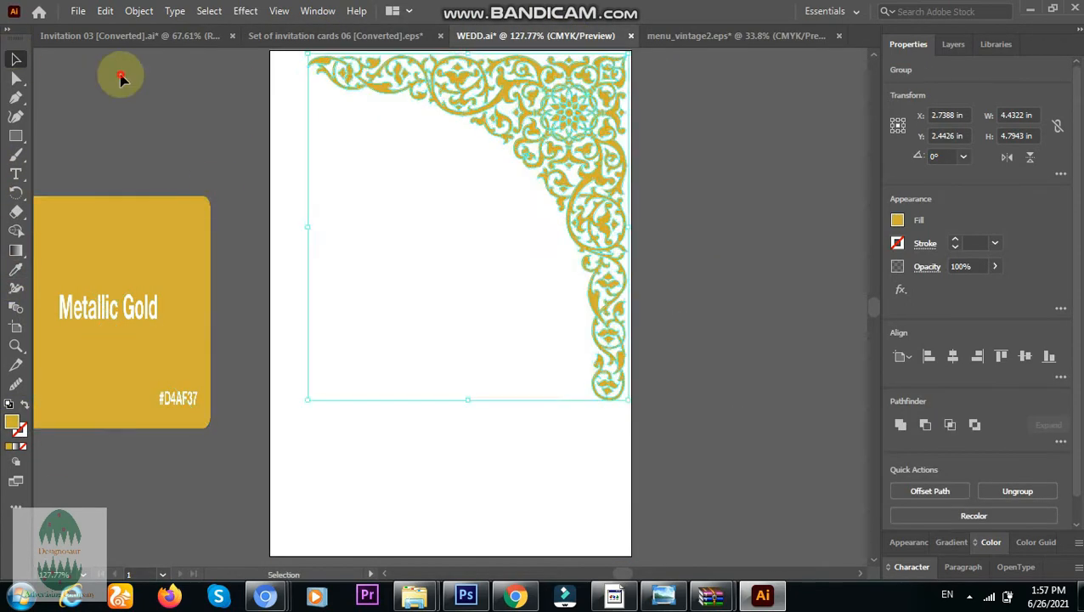
left_click(85, 237)
left_click(751, 215)
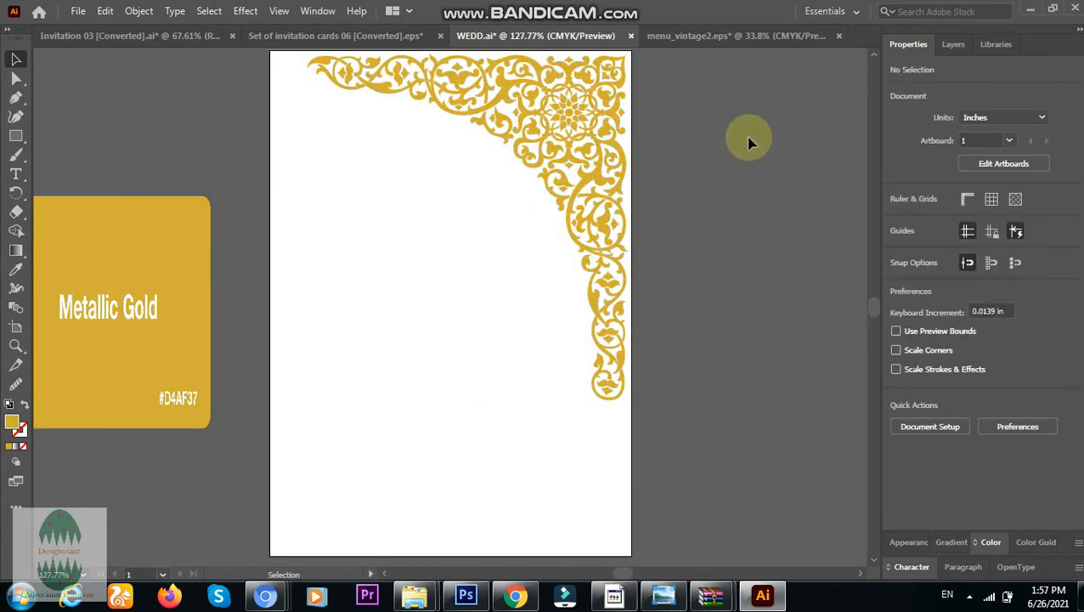
Add the text line "In the Name of Allah, the most beneficent and the most merciful" and set its font size to 9 pt.
left_click(15, 174)
left_click(328, 182)
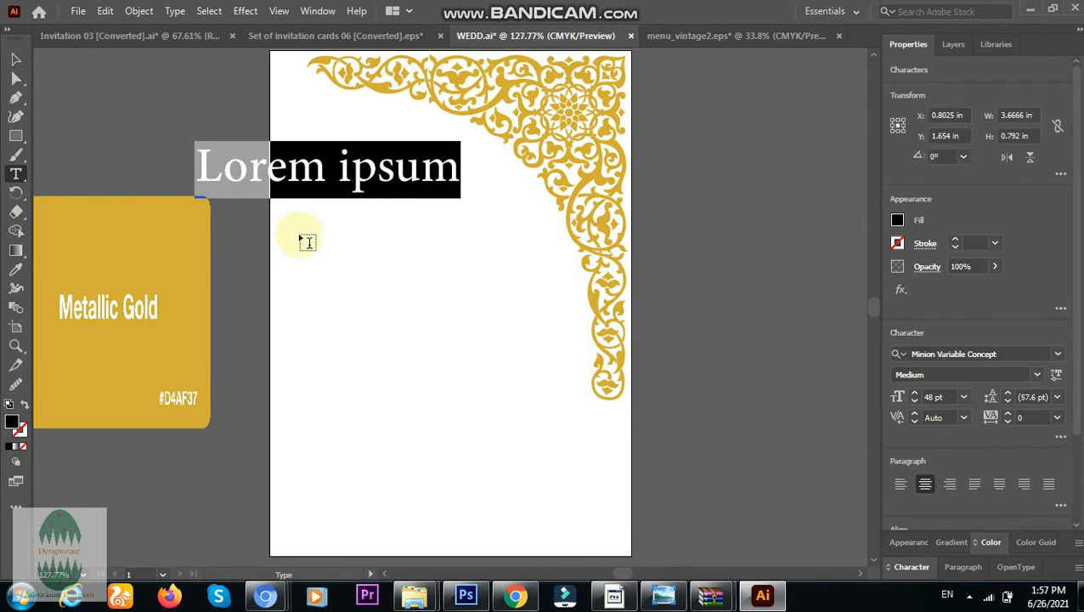
type("In the Name o")
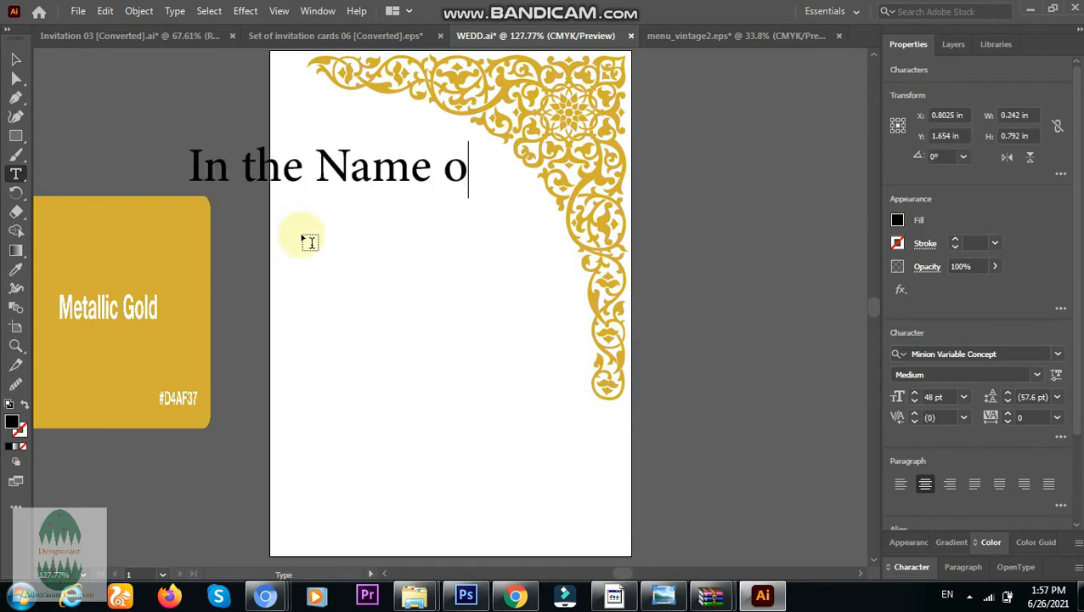
type("f Allah, the most beneficent and the most mer")
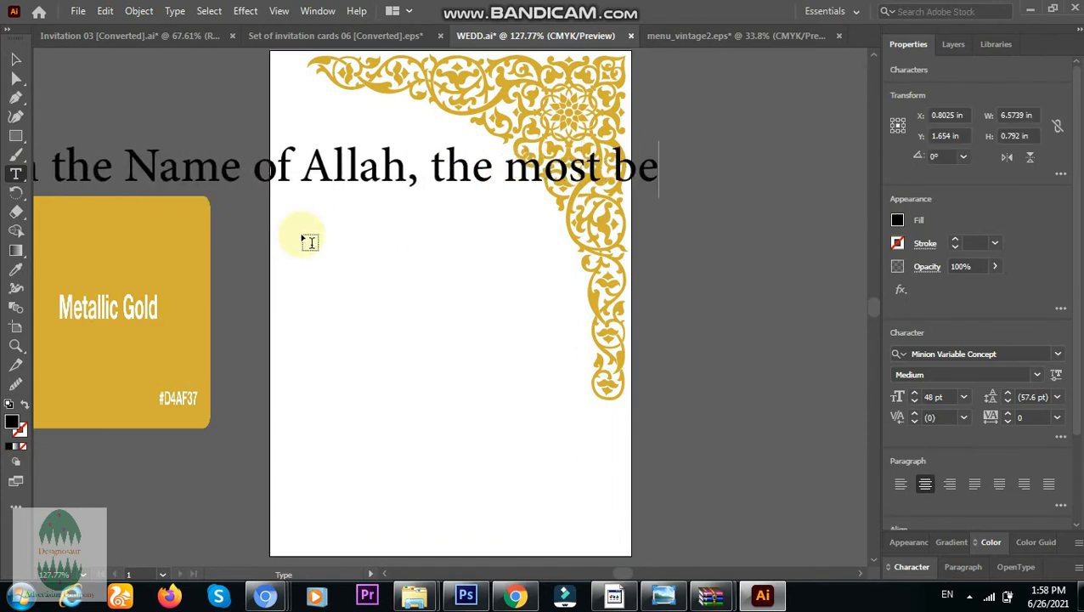
key("Escape")
left_click(964, 397)
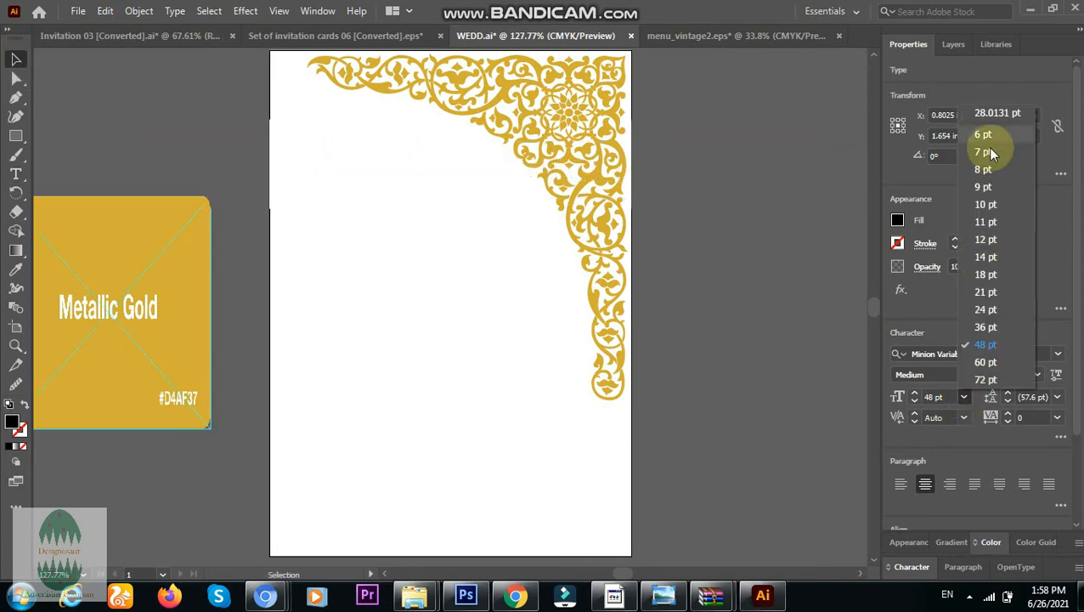
left_click(982, 186)
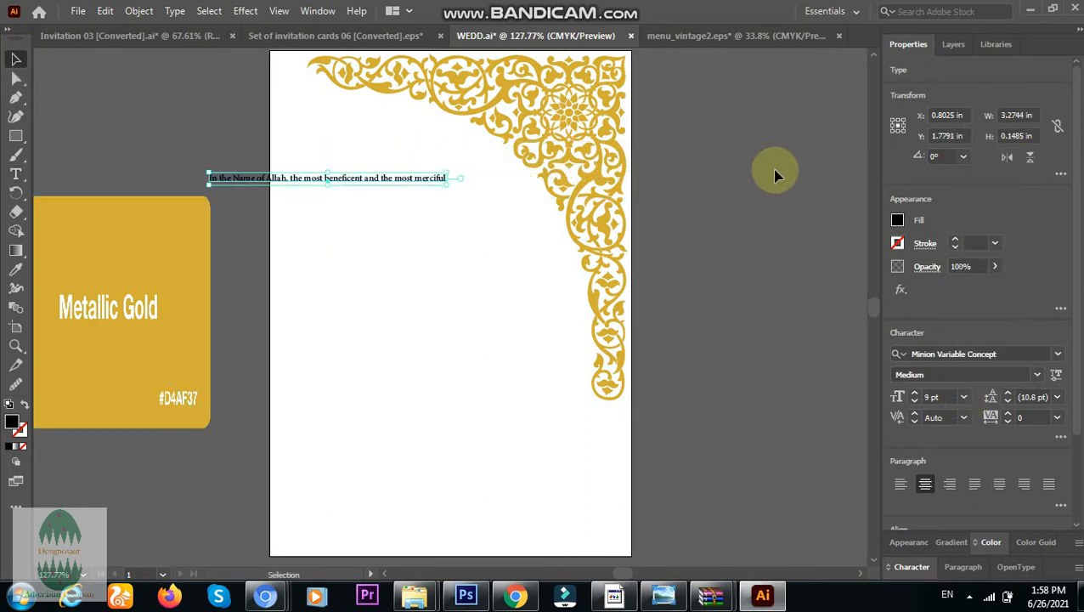
Reflect the gold corner ornament across the vertical axis and nudge it into the artboard's upper-left corner.
right_click(479, 113)
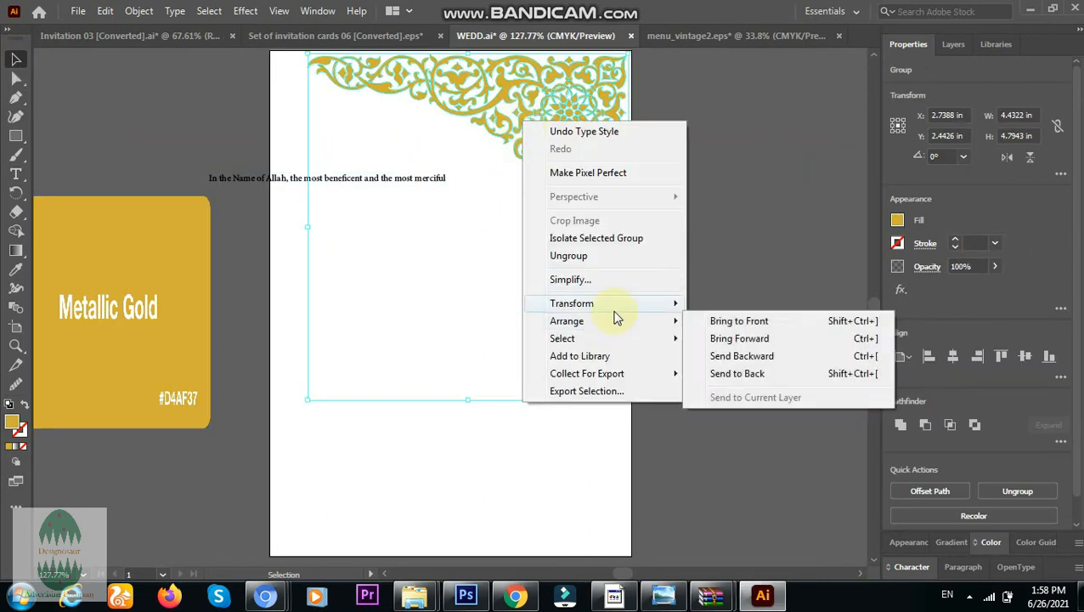
mouse_move(599, 300)
left_click(709, 358)
left_click(218, 424)
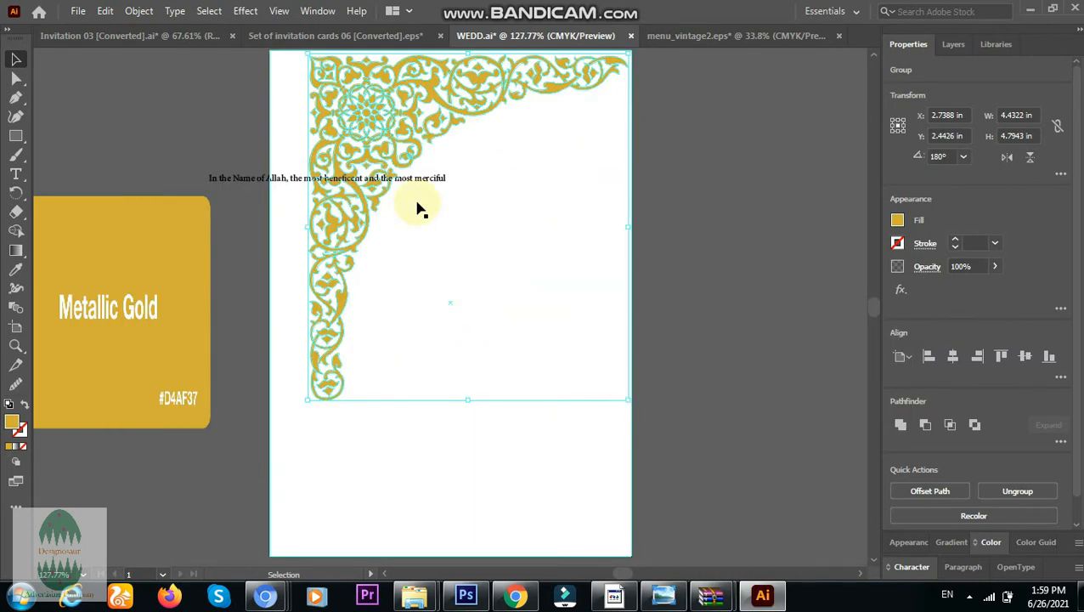
key("Left")
key("Left")
key("Left")
key("Left")
key("Left")
key("Left")
key("Left")
key("Left")
key("Left")
key("Left")
key("Left")
key("Left")
key("Left")
key("Left")
key("Left")
key("Left")
key("Left")
key("Left")
key("Left")
key("Left")
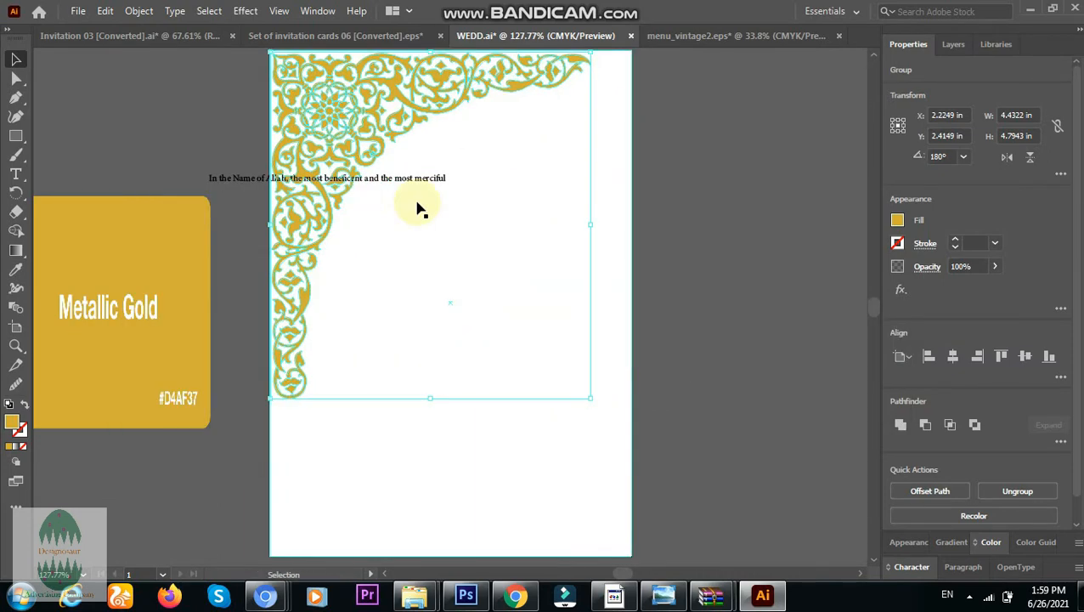
Move the text line clear of the ornament and scale the corner ornament down to about 2.90 × 3.14 in.
left_click_drag(413, 178, 407, 186)
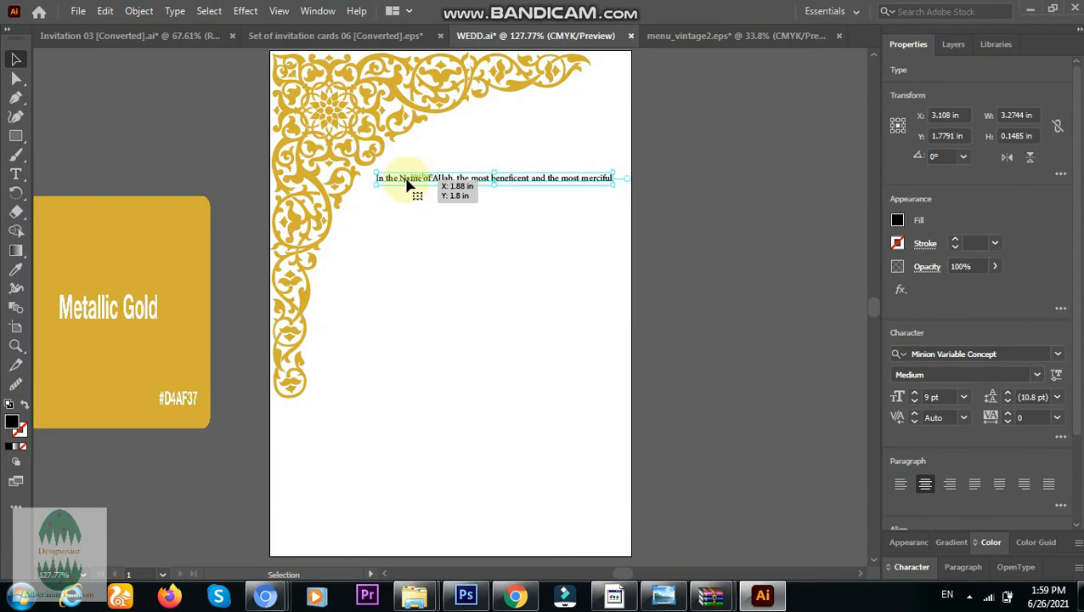
left_click(411, 102)
left_click_drag(587, 404, 476, 276)
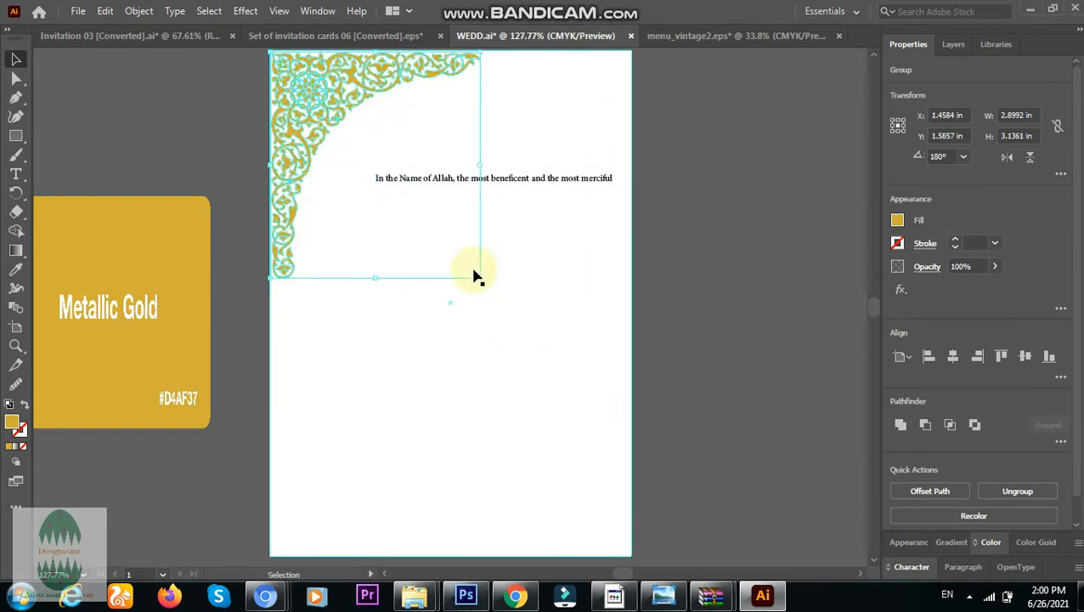
Raise the text line on the card and centre it horizontally on the artboard.
left_click_drag(416, 178, 432, 119)
left_click(463, 191)
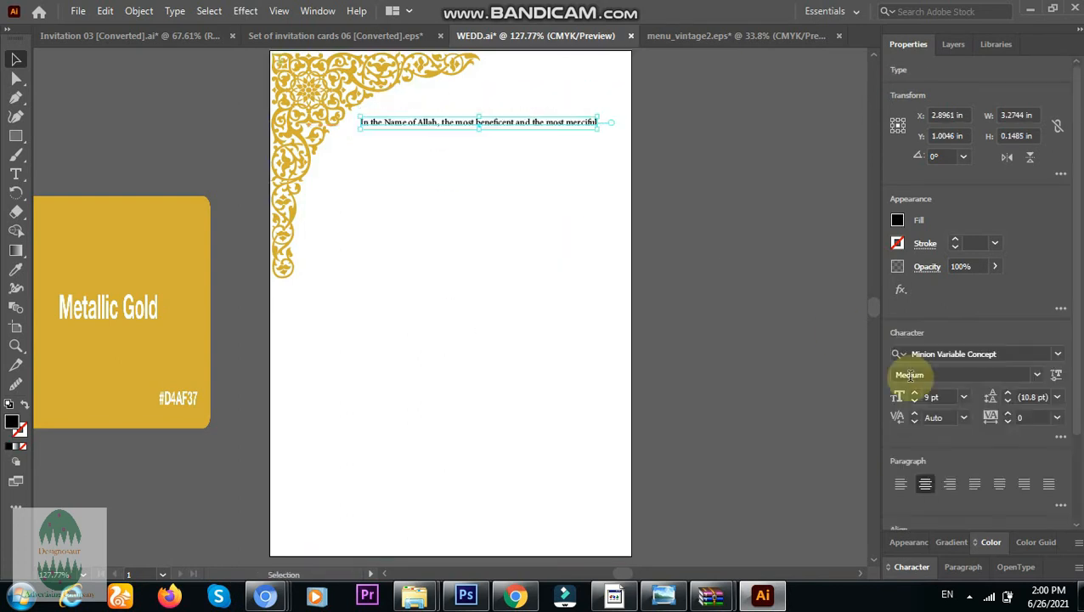
scroll(911, 377, "down", 3)
left_click(952, 444)
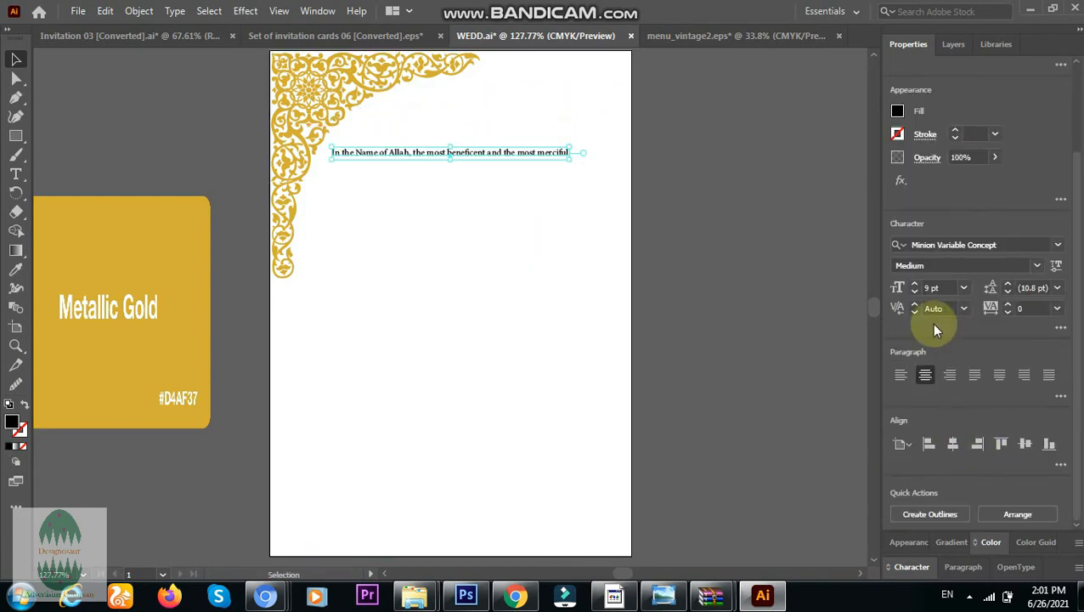
Scale the corner ornament down to about 1.68 × 1.82 in and set it back close to the artboard's upper-left corner.
left_click(377, 88)
left_click_drag(479, 277, 436, 234)
left_click_drag(341, 122, 301, 78)
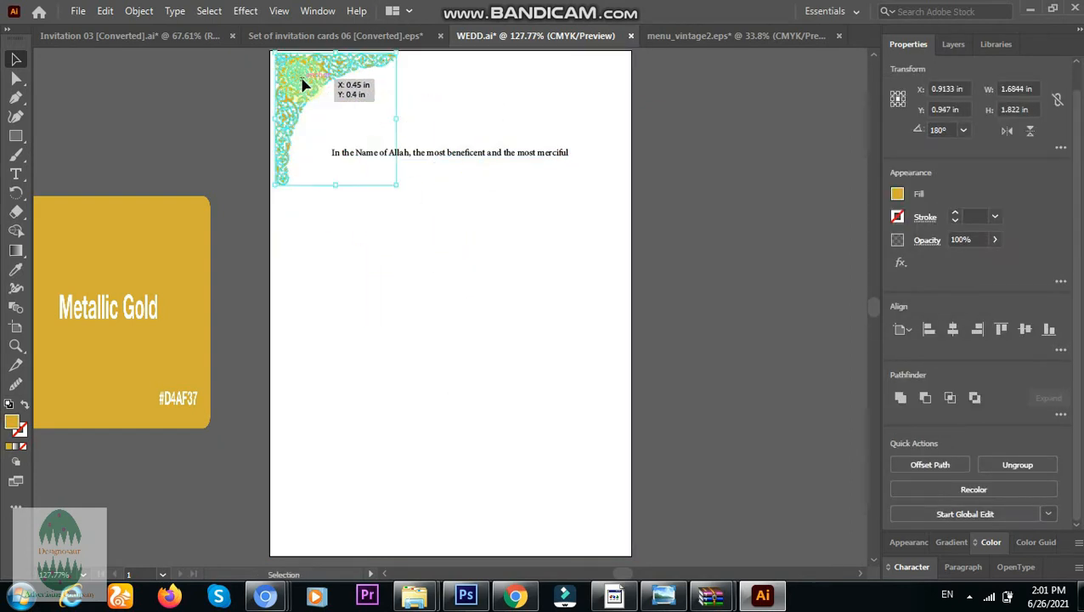
Nudge the text line up to about Y 0.59 in, beside the corner ornament.
left_click(434, 154)
key("shift+Up")
key("shift+Up")
key("shift+Up")
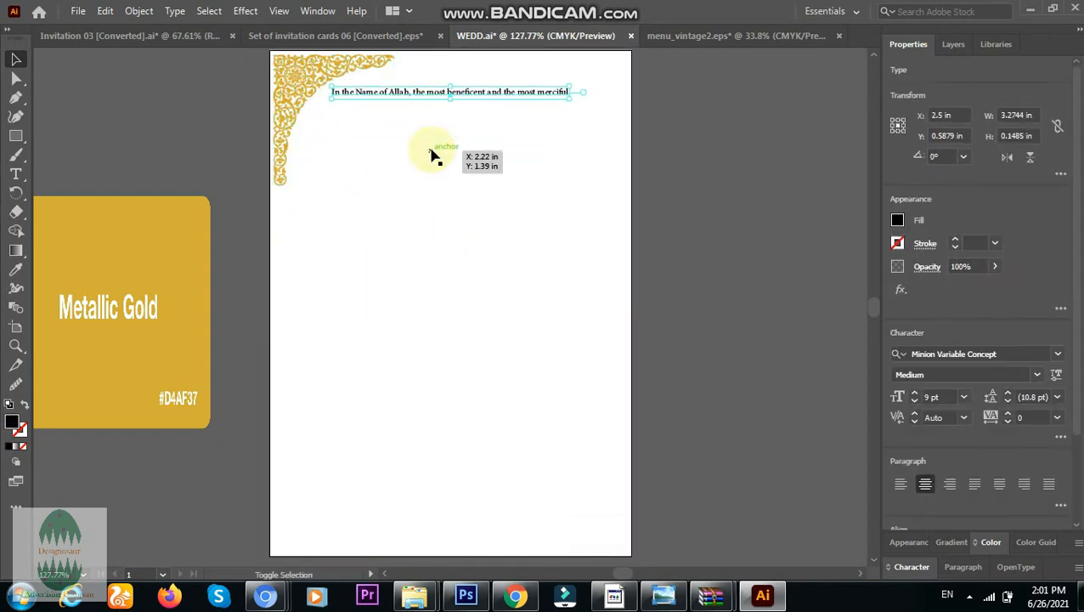
scroll(900, 431, "down", 2)
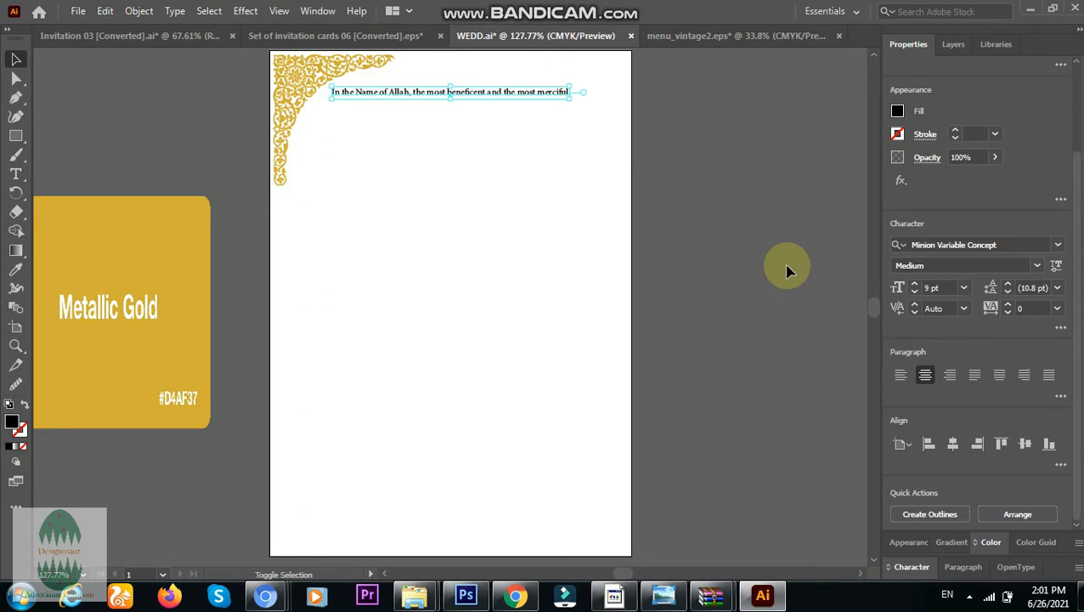
Create a copy of the corner ornament reflected across the horizontal axis.
right_click(299, 83)
left_click(493, 316)
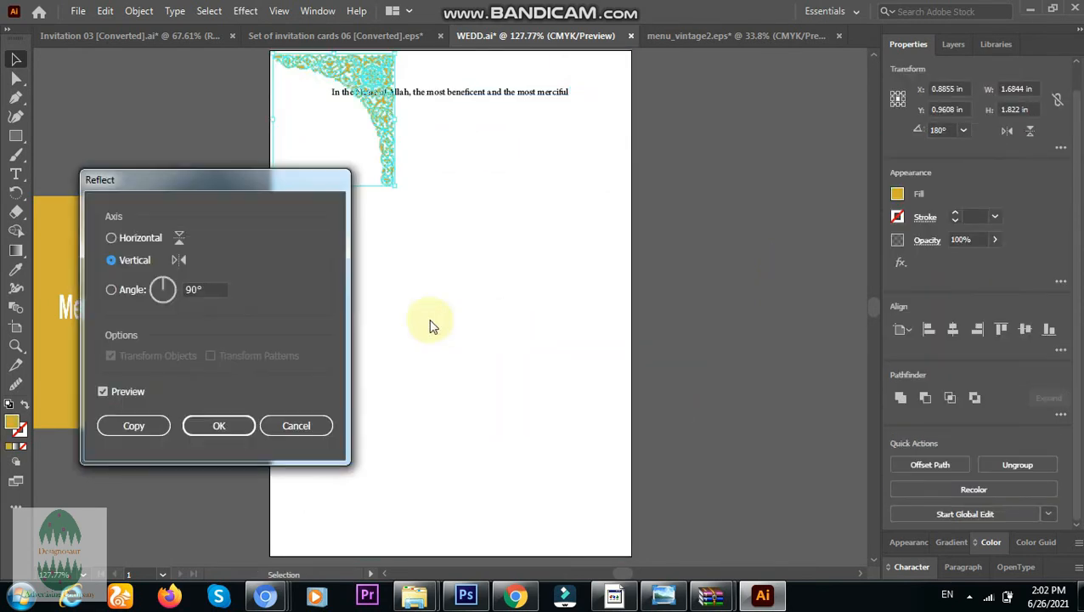
left_click(159, 238)
left_click(133, 424)
Reflect the copied ornament across the vertical axis and move it into the artboard's lower-right corner.
right_click(296, 158)
mouse_move(344, 341)
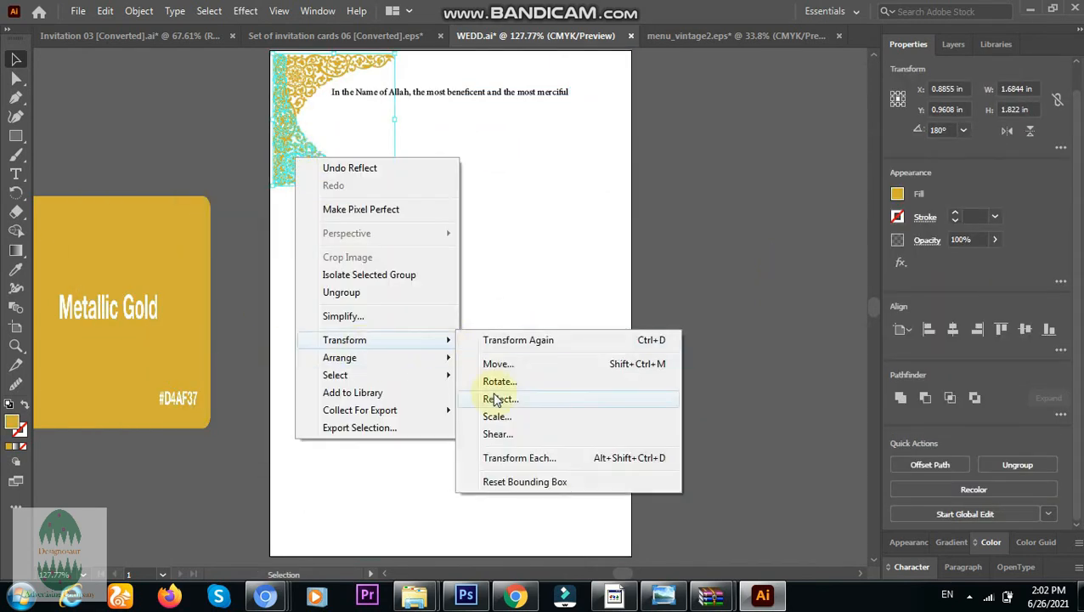
left_click(494, 397)
left_click(158, 259)
left_click(219, 425)
left_click_drag(390, 137, 624, 503)
left_click(580, 370)
left_click(568, 527)
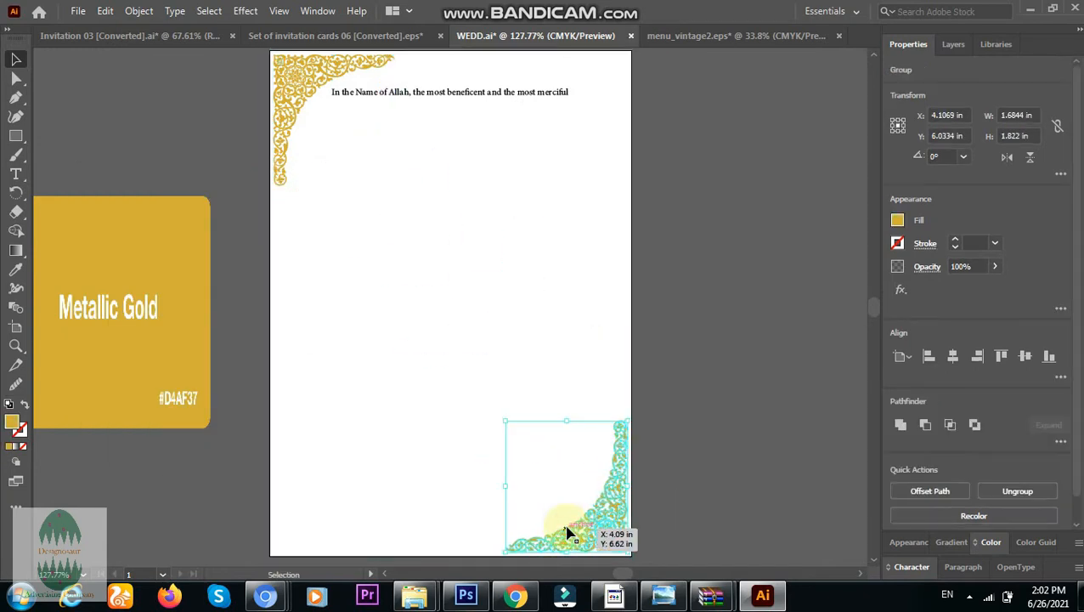
Lock the white background rectangle so it cannot be moved, undoing any accidental shifts first.
left_click(523, 369)
left_click(953, 45)
left_click_drag(562, 192, 591, 227)
key("ctrl+z")
key("ctrl+z")
left_click(950, 86)
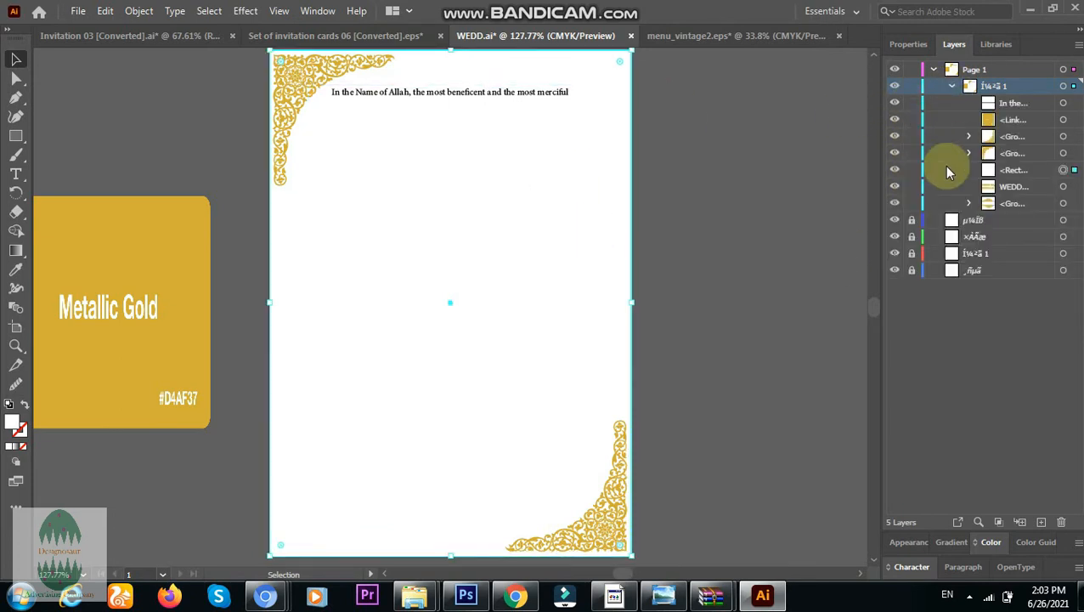
left_click(910, 169)
left_click(908, 44)
Recolour the "In the Name of Allah" text line with gold sampled from the Metallic Gold swatch.
left_click(15, 173)
left_click(15, 60)
left_click(442, 93)
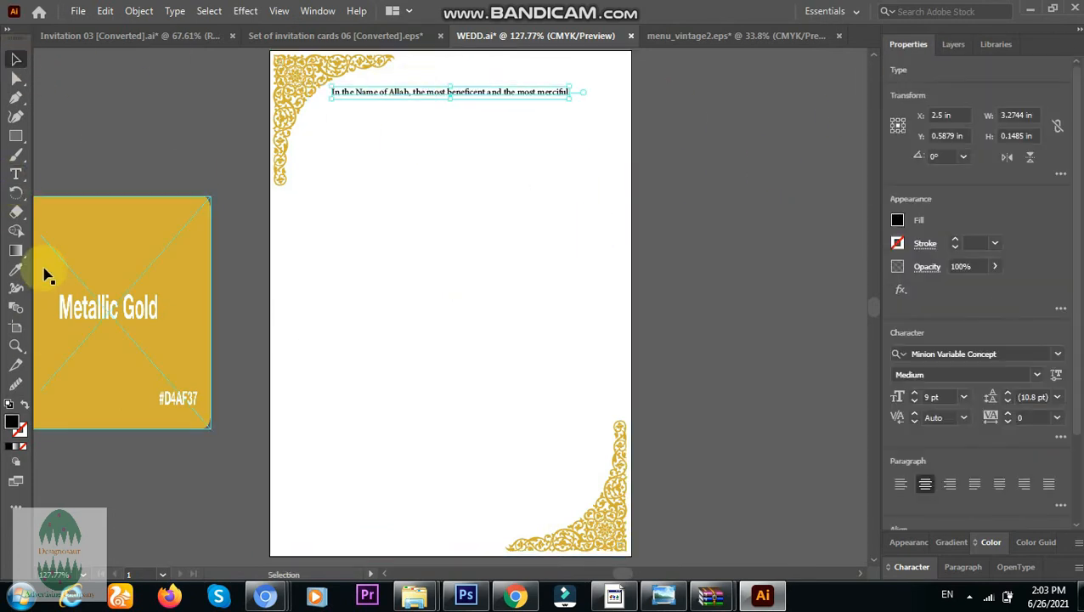
left_click(15, 270)
left_click(127, 255)
key("v")
left_click(354, 221)
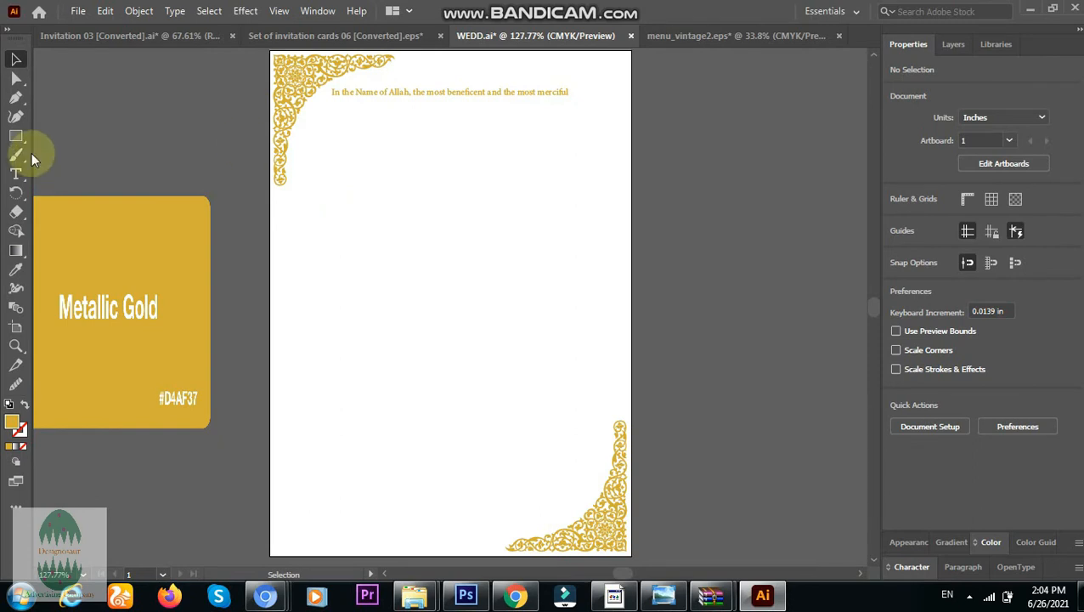
Add a 24 pt "Sir Name" line below the "In the Name of Allah" line and set the text block's leading to 14 pt.
left_click(566, 91)
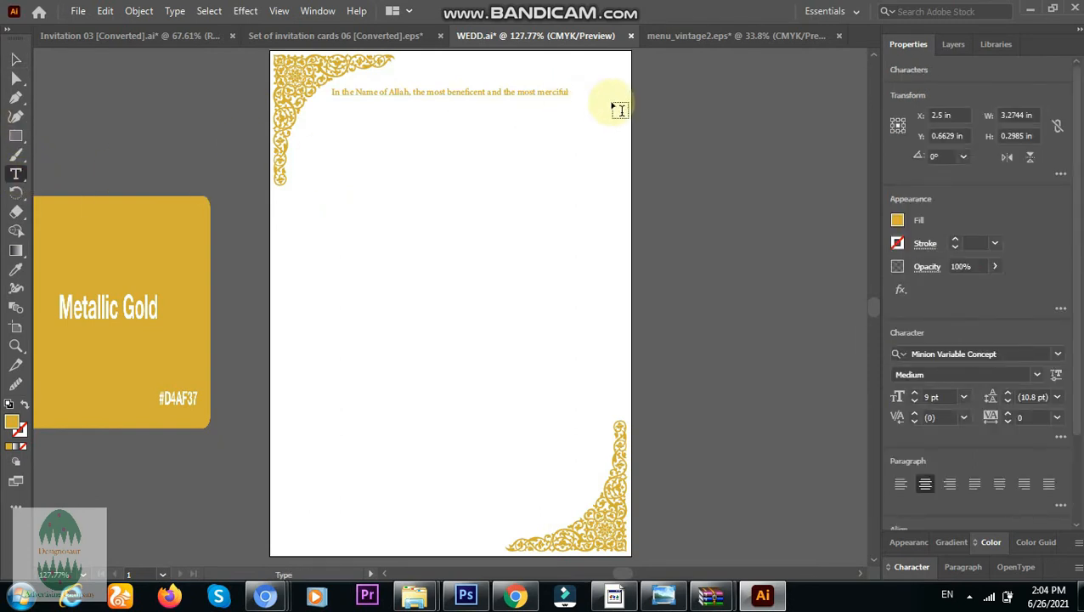
left_click(996, 242)
left_click(1010, 218)
left_click(1037, 374)
left_click(938, 400)
left_click(963, 396)
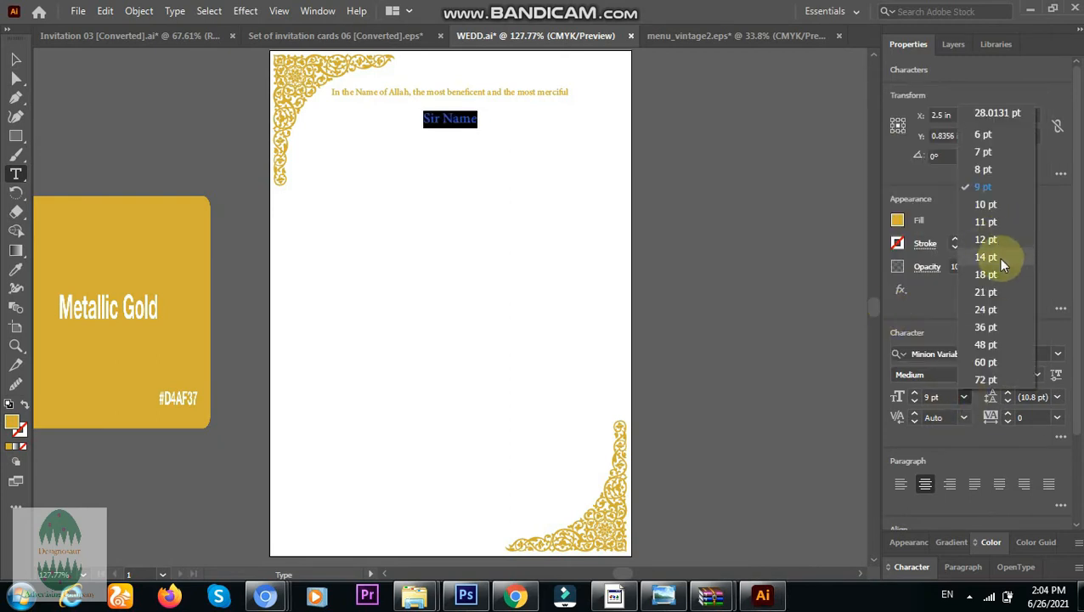
left_click(987, 290)
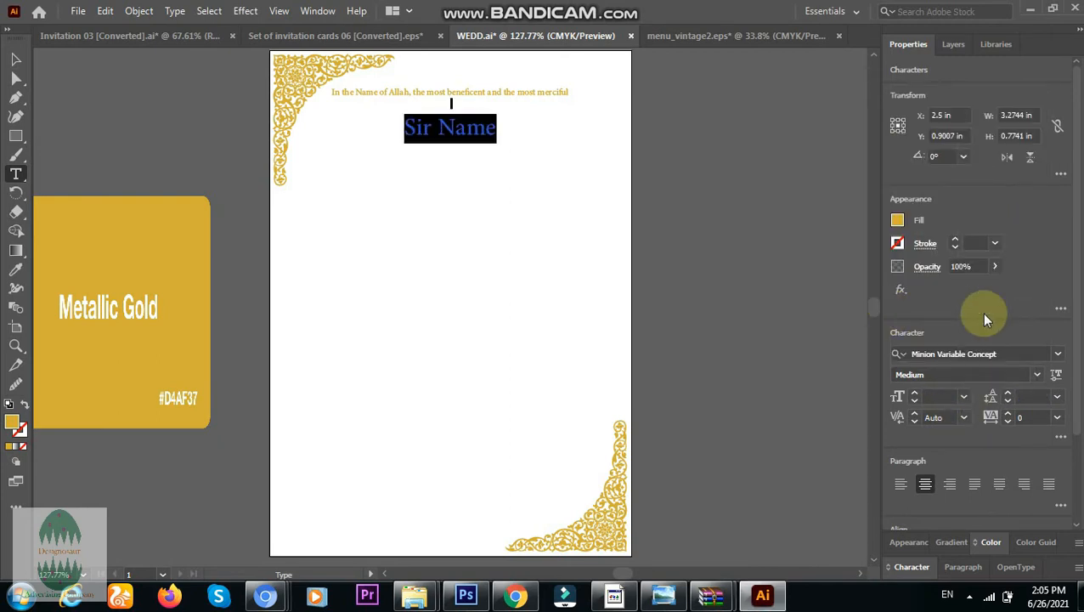
left_click(16, 58)
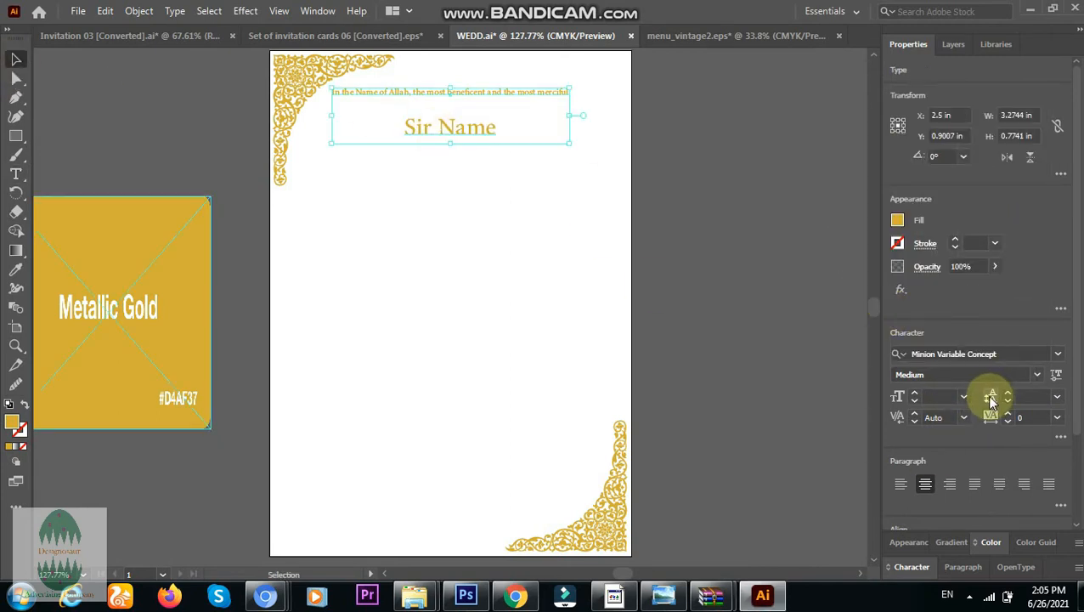
scroll(1009, 401, "down", 13)
Below "Sir Name", add 12 pt "Would Be Delighted To Have Your Presence At The Auspicious Occasion Of The “Wedding Ceremony” Of their Beloved Daughter".
left_click(16, 173)
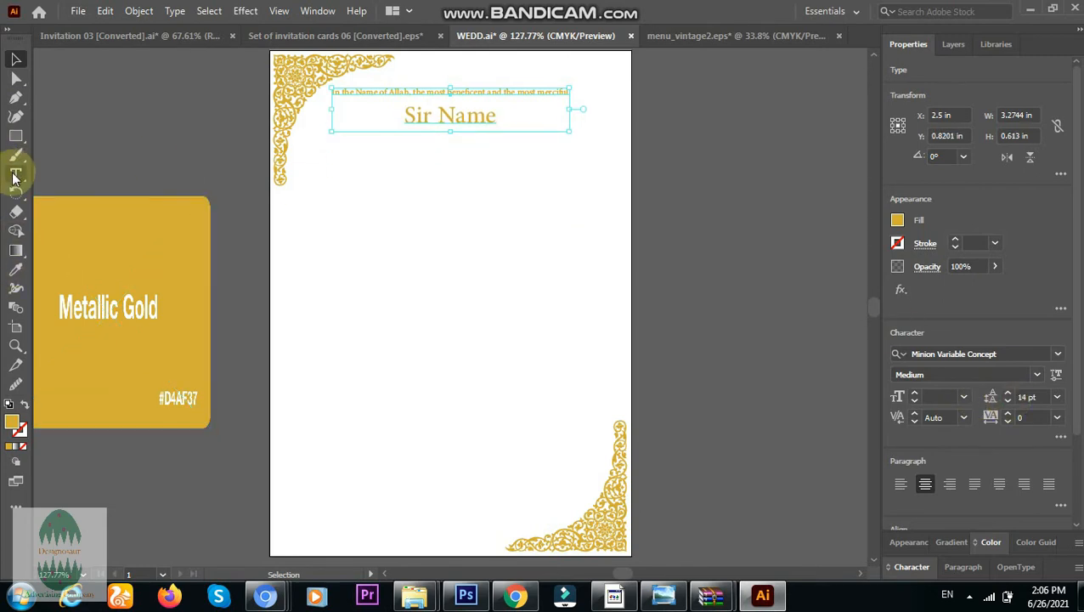
left_click(499, 119)
key("Return")
left_click(964, 397)
left_click(987, 232)
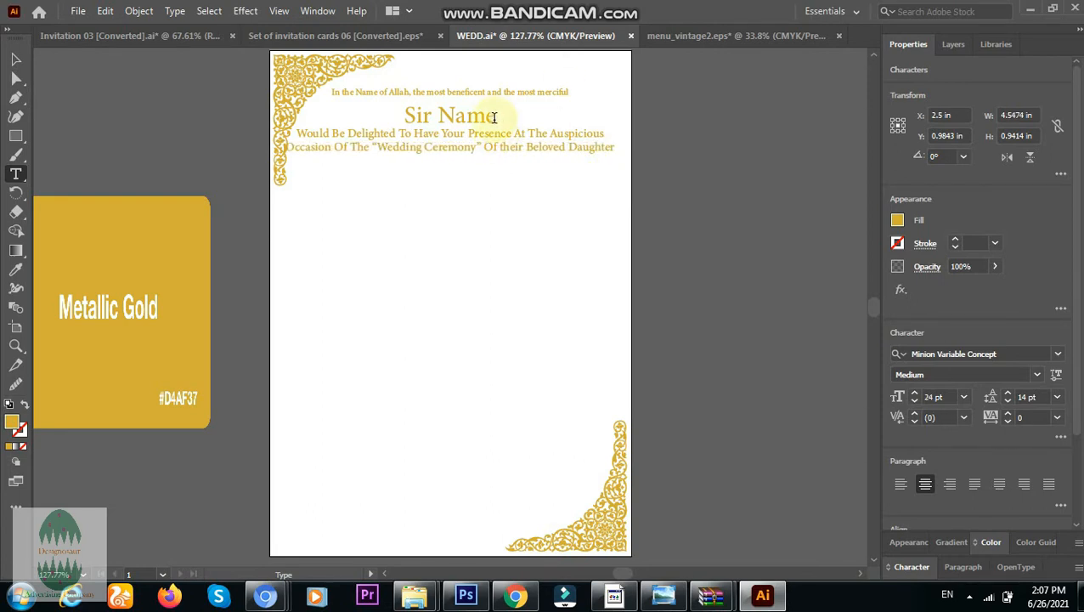
Insert a blank line after "Sir Name" and shift the whole text block slightly to the right.
key("Return")
left_click_drag(615, 160, 351, 102)
left_click(335, 93)
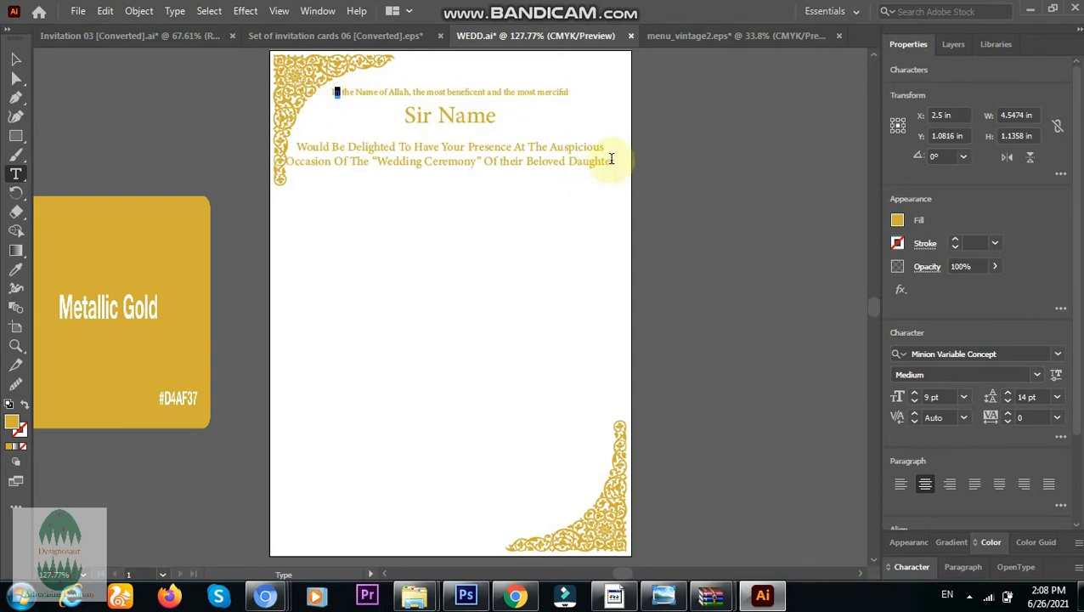
left_click_drag(613, 158, 332, 90)
scroll(1057, 482, "down", 2)
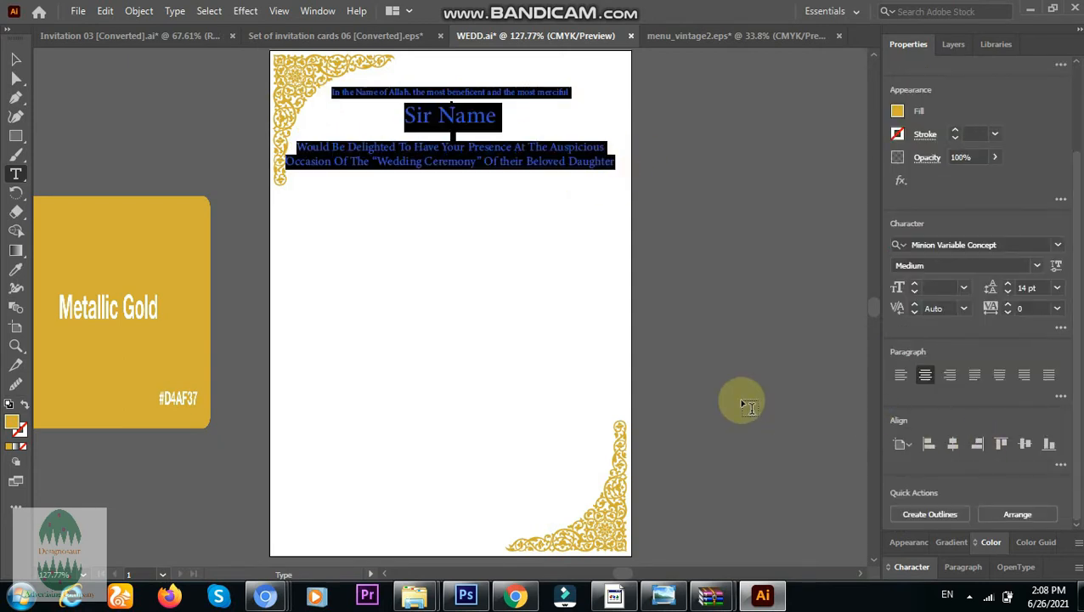
left_click(16, 60)
left_click(378, 202)
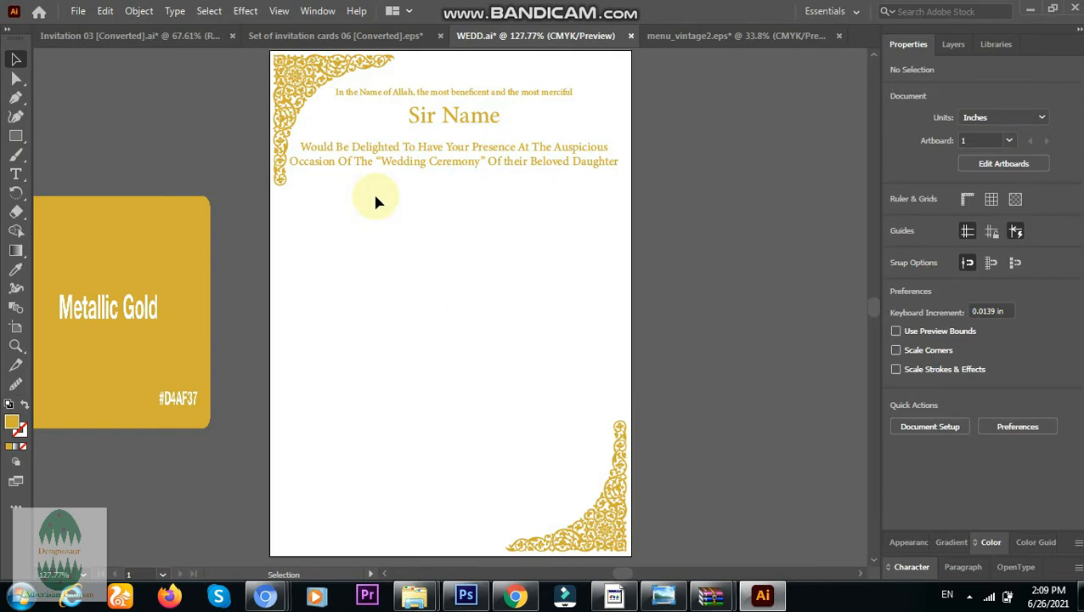
key("t")
left_click(423, 279)
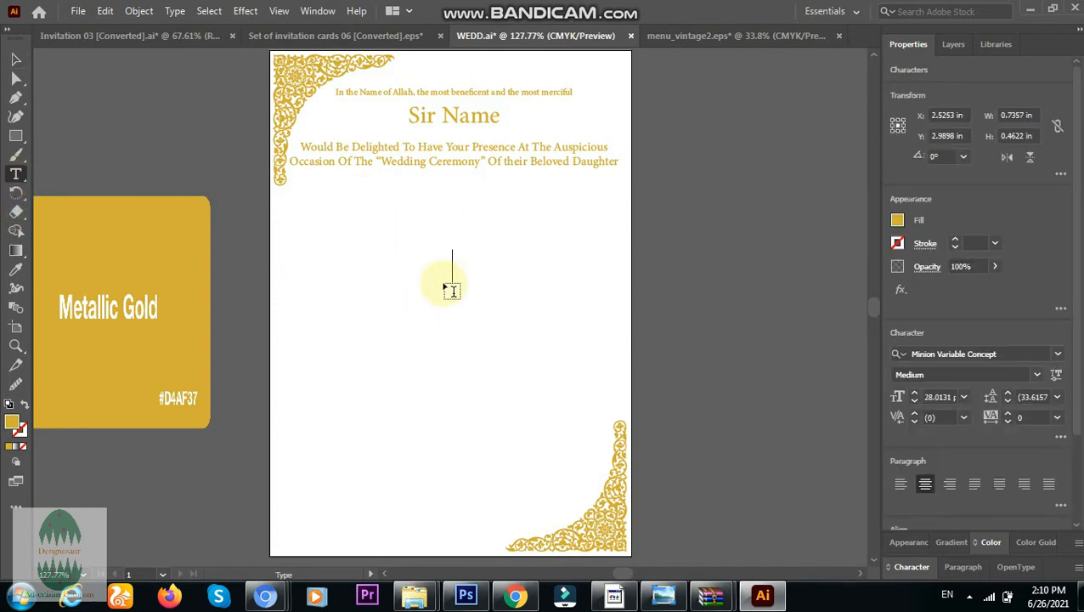
left_click(16, 60)
left_click(423, 231)
Add a separate centred three-line text reading "Bridel Name", "Weds" and "Groom" below the invitation sentence.
left_click(16, 173)
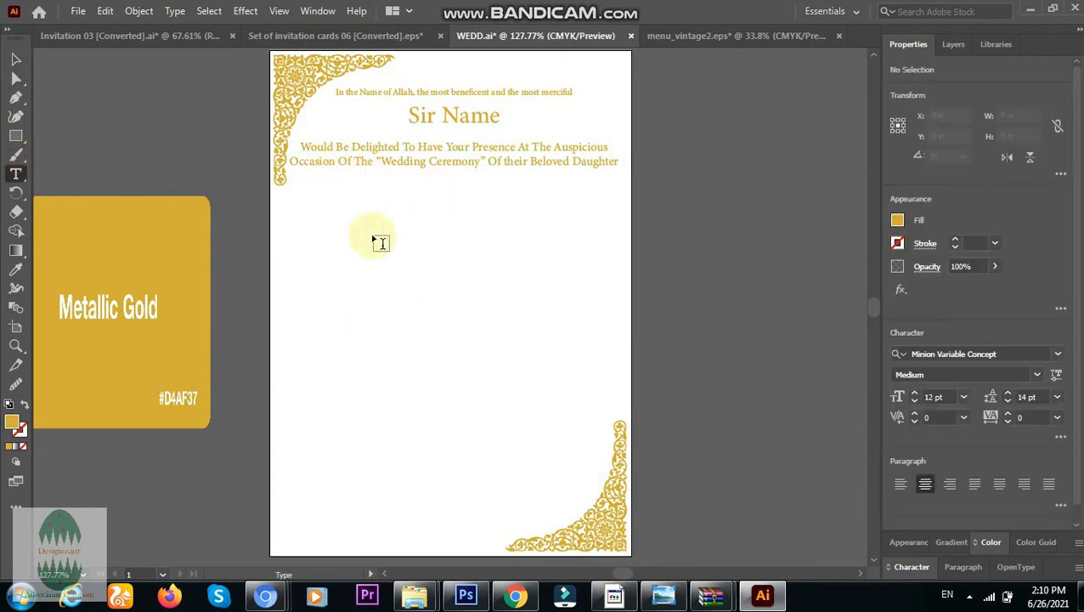
left_click(415, 190)
type("Bride Name")
key("Return")
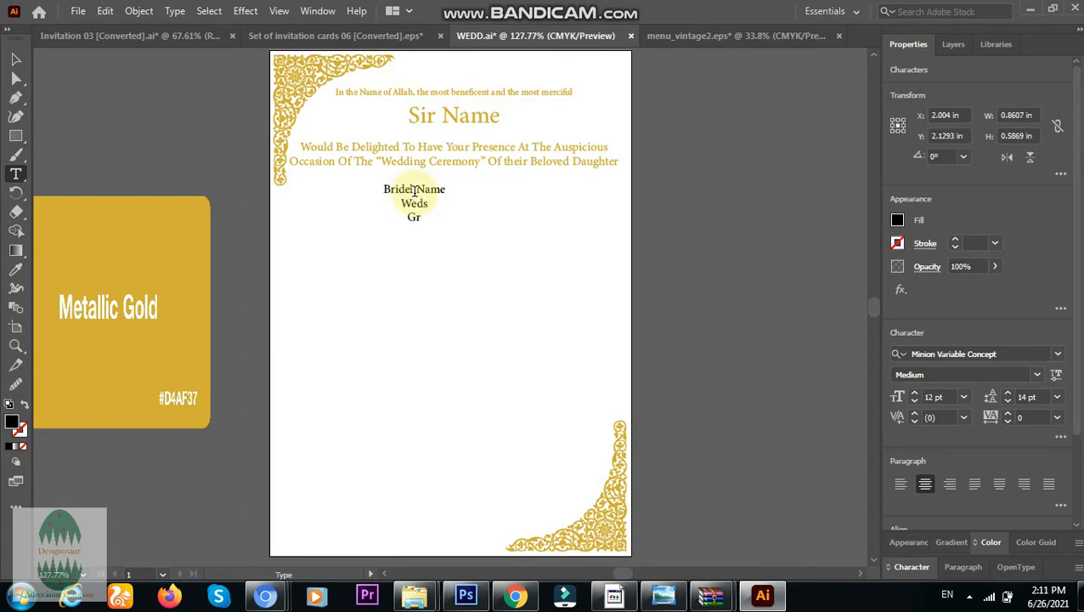
Recolour the bride and groom text with gold sampled from the Metallic Gold swatch and set its size to 24 pt.
left_click_drag(434, 221, 374, 190)
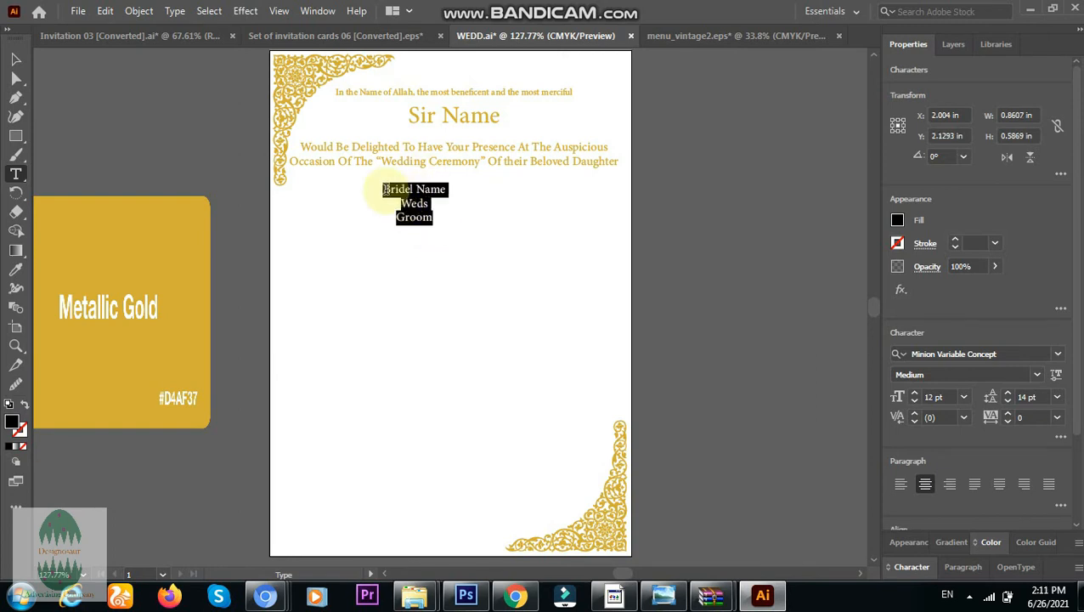
left_click(16, 269)
left_click(102, 247)
left_click(963, 397)
left_click(986, 309)
Set the bride and groom text's leading to 23 pt and move it so it is centred just below the invitation sentence.
scroll(955, 486, "down", 2)
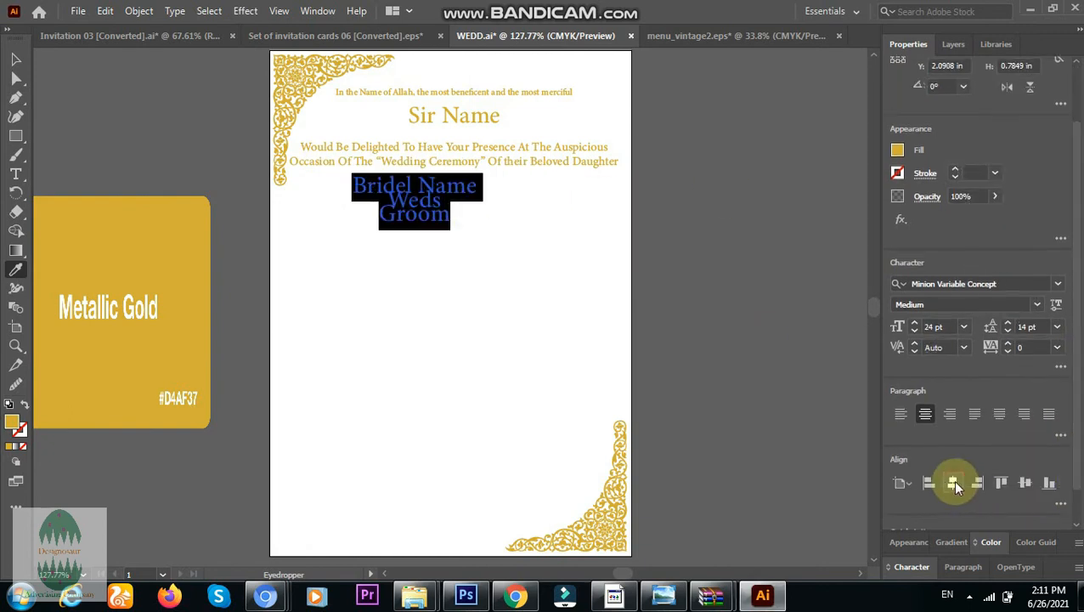
left_click(1008, 331)
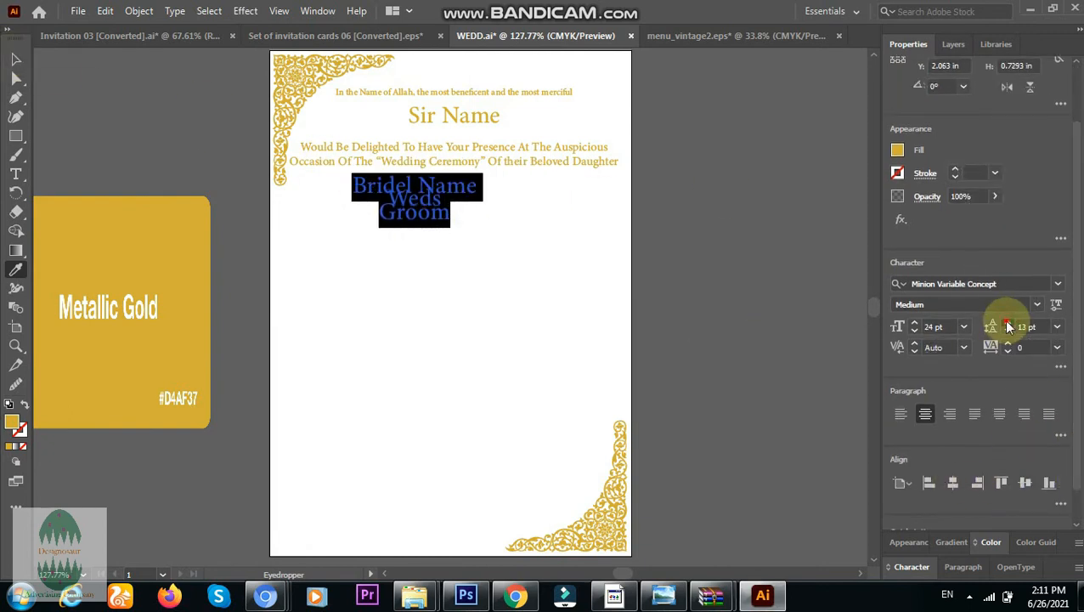
left_click(1007, 322)
left_click(15, 58)
left_click_drag(380, 186, 420, 201)
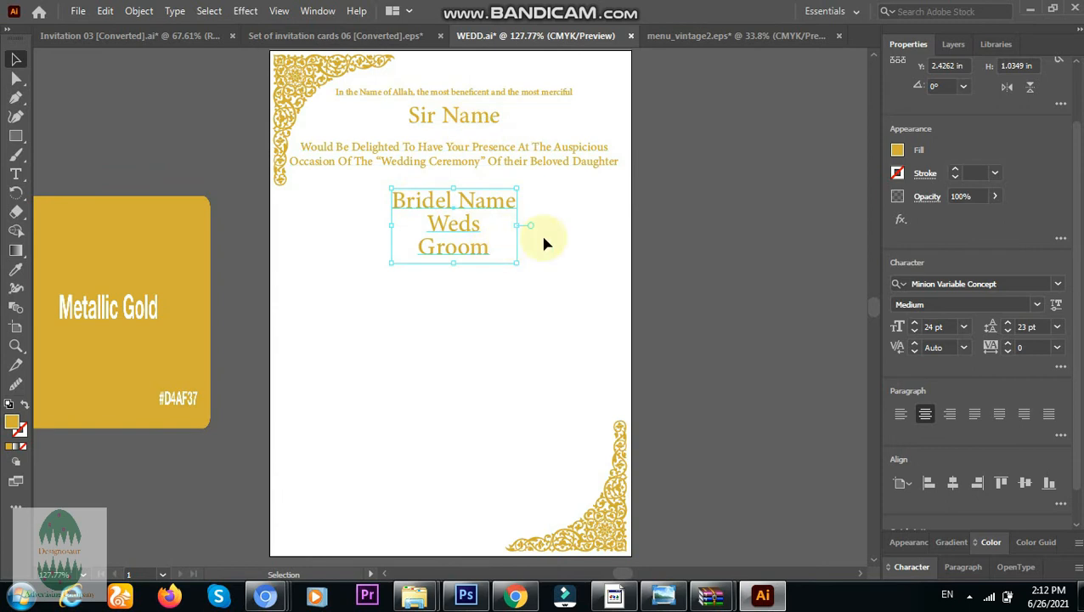
key("shift+Up")
Add a new text below "Groom" with the lines "Date" and "Reciption of Barat" followed by dots and "p.m".
key("t")
left_click(443, 260)
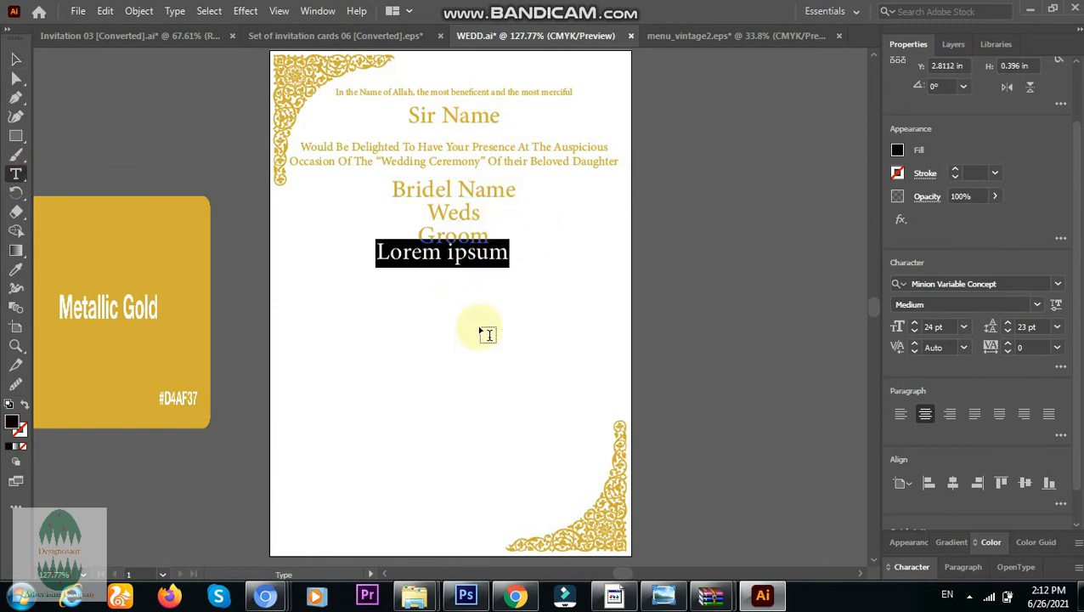
type("Date")
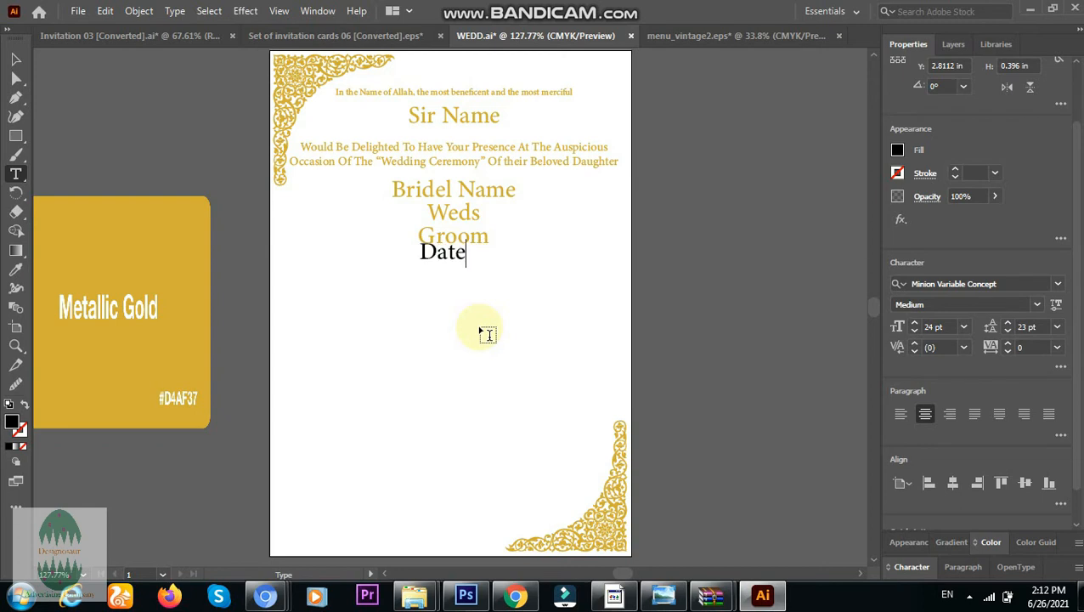
type("Reciption of Barat")
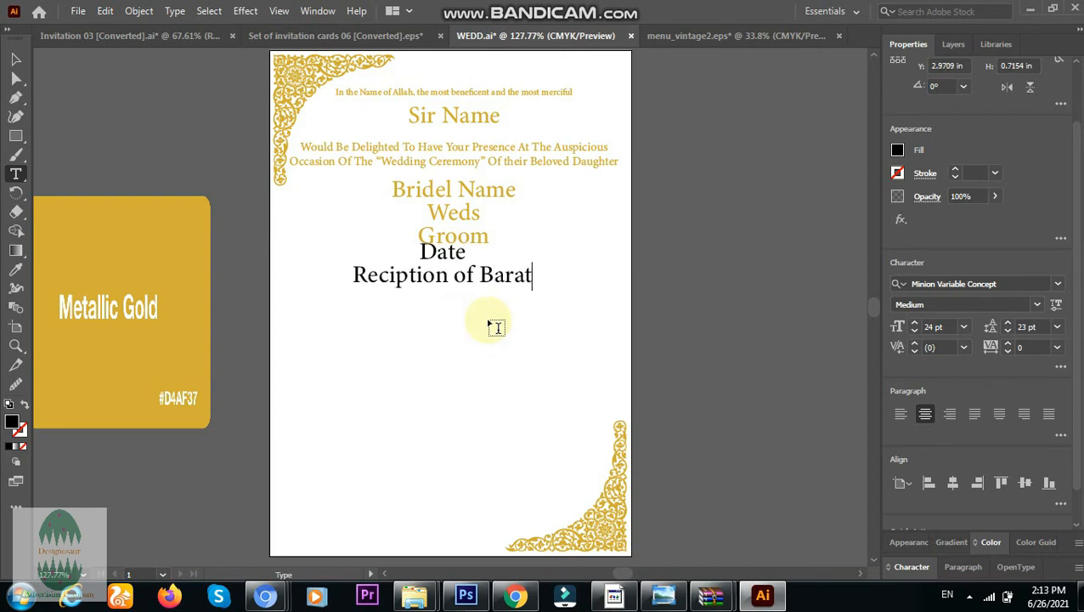
type("......")
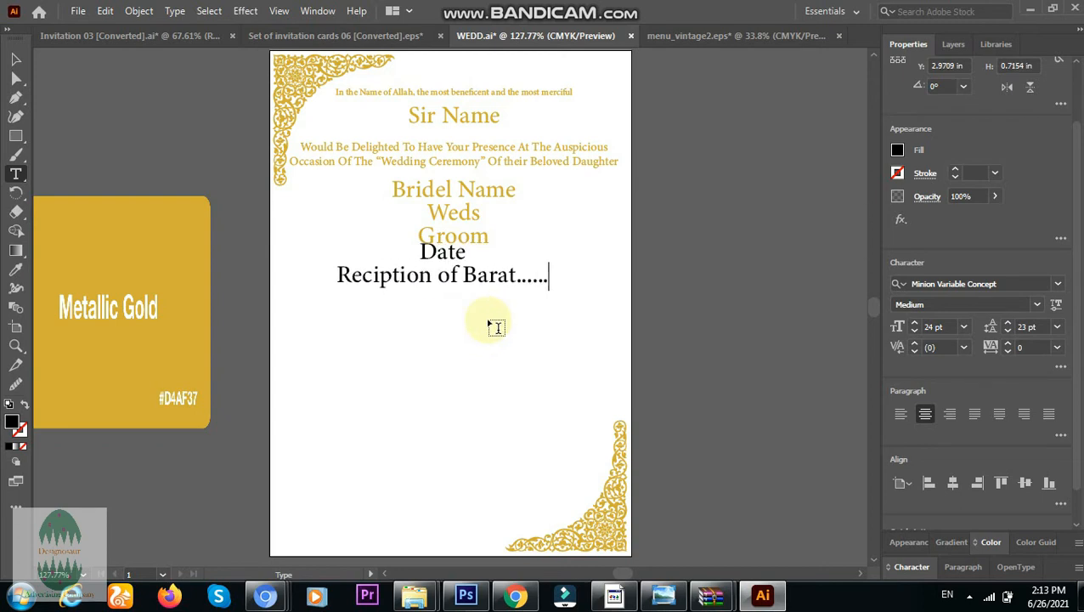
type("...........p.m")
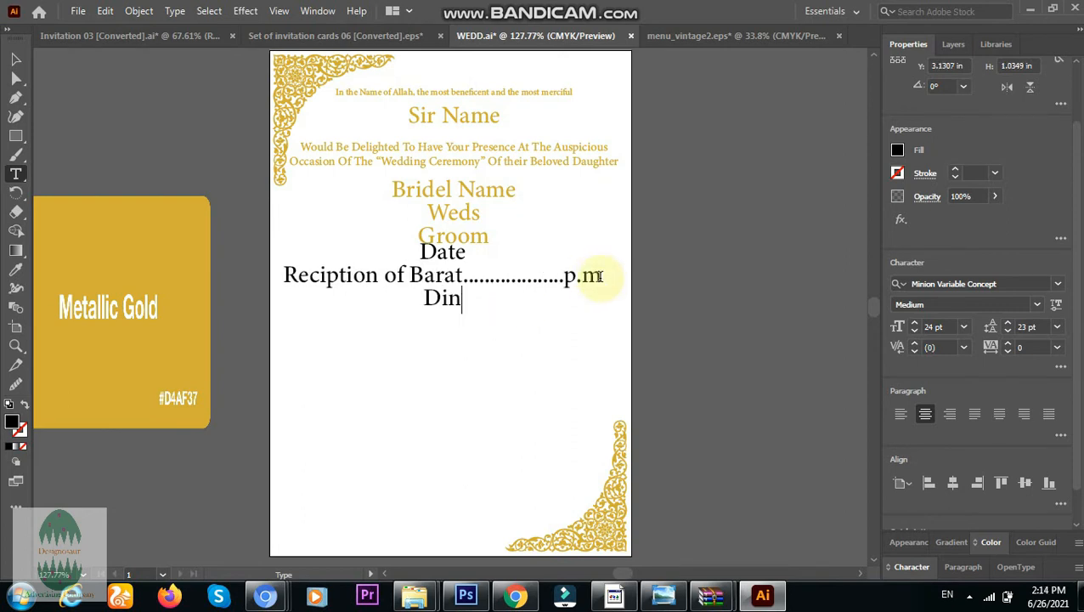
Add a "Dinner" line with dots and "p.m", adjusting the dots so it matches the width of the line above.
type("Dinner.............................")
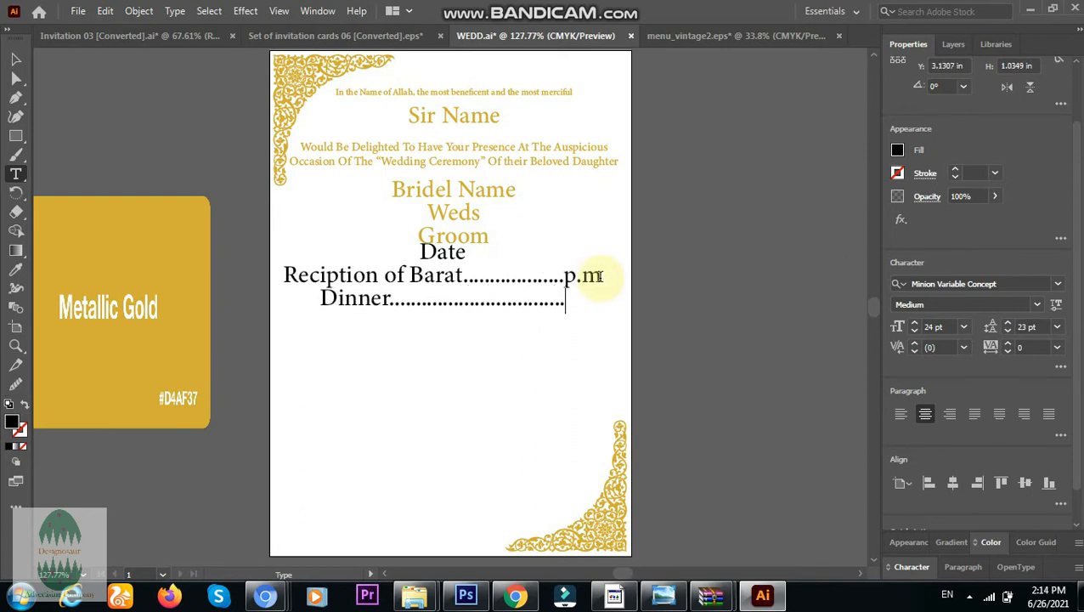
type("p.m......p.m")
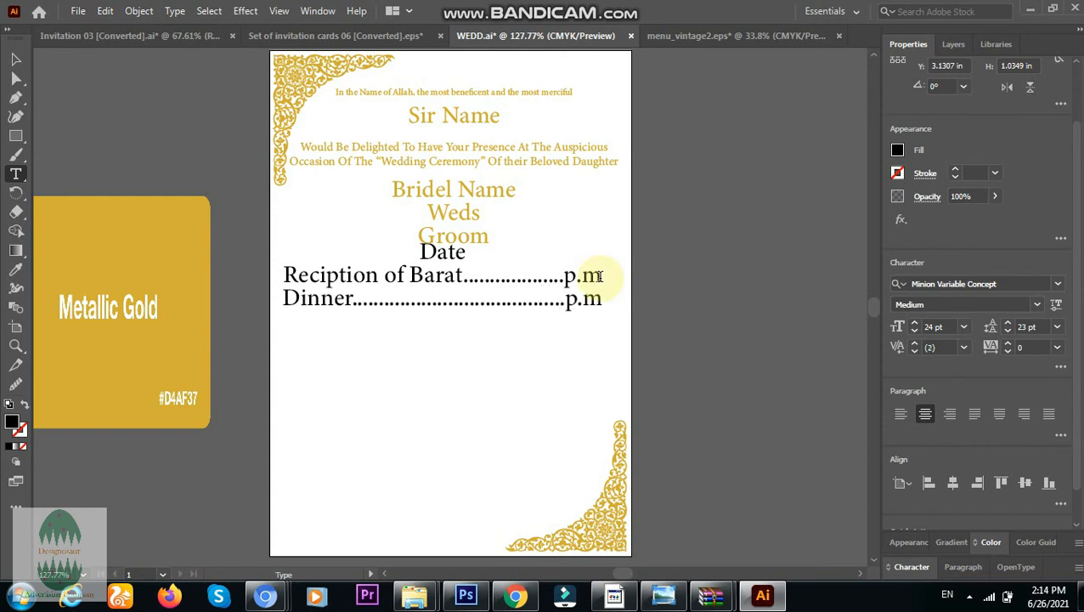
key("BackSpace")
key("Left")
key("Left")
key("Left")
key("Left")
key("Left")
key("Left")
key("Left")
key("Left")
key("Left")
key("Left")
key("Left")
key("Left")
key("BackSpace")
Add a centred "Rukhsati" line with dots and "p.m" below the dinner line.
key("Return")
left_click(899, 414)
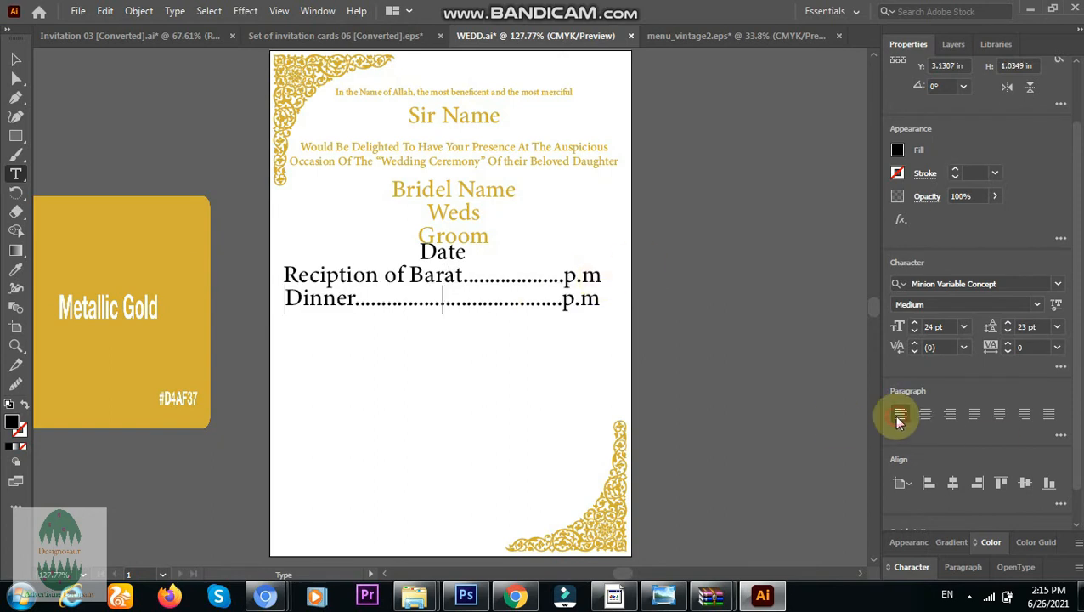
key("ctrl+z")
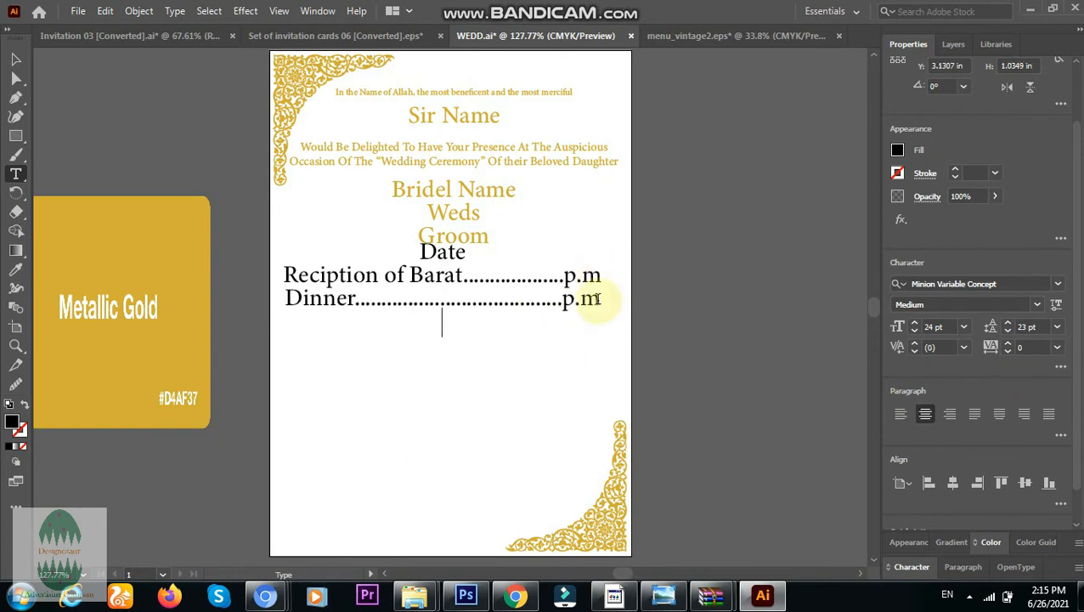
type("..............................")
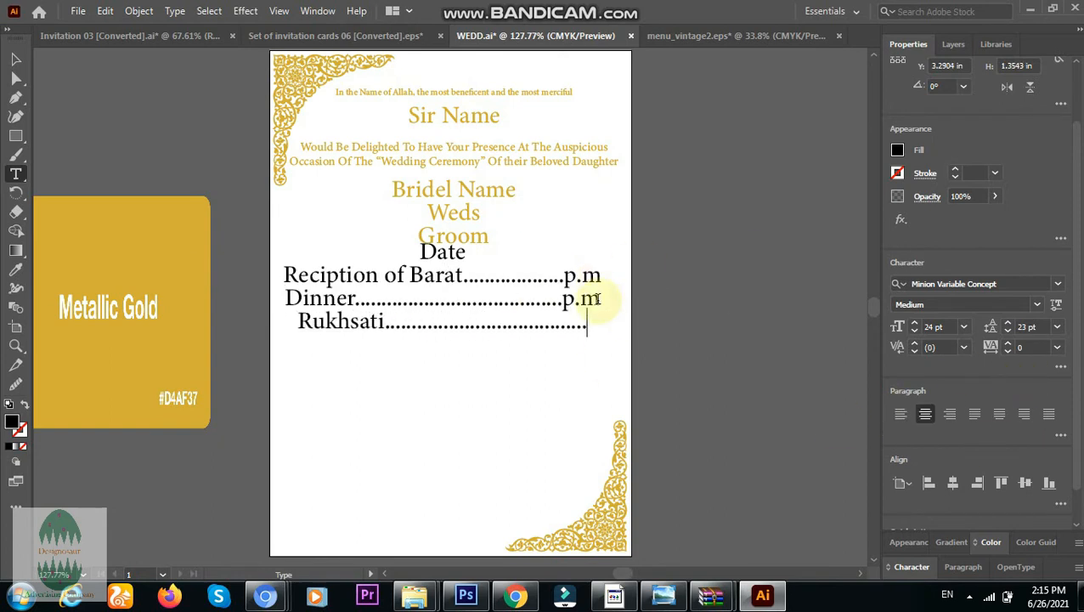
type("p.m")
key("Left")
key("Left")
key("Left")
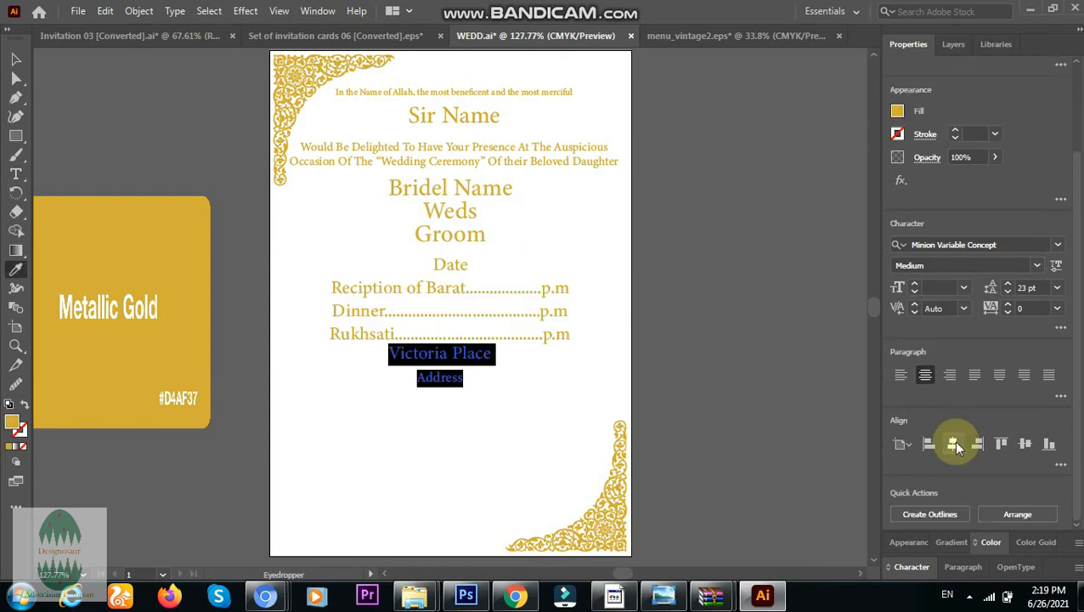
Move the "Victoria Place" and "Address" text so it sits centred with a small gap below the Rukhsati line.
left_click(15, 59)
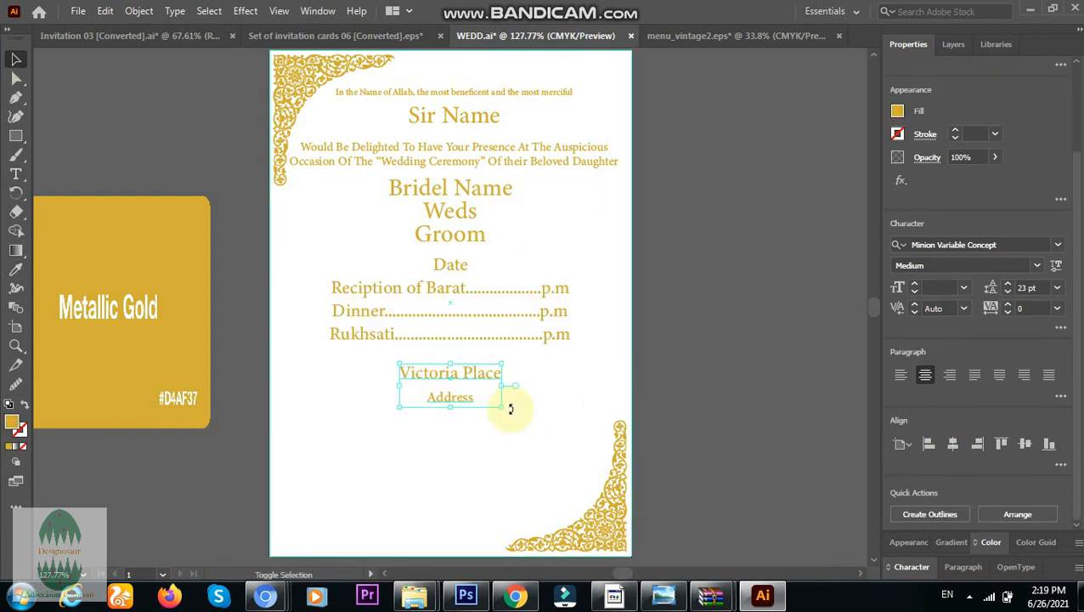
key("Up")
key("Up")
key("Up")
key("Up")
key("Up")
Add an "R.S.V.P" text below the address lines and move it just inside the card's left edge.
left_click(15, 173)
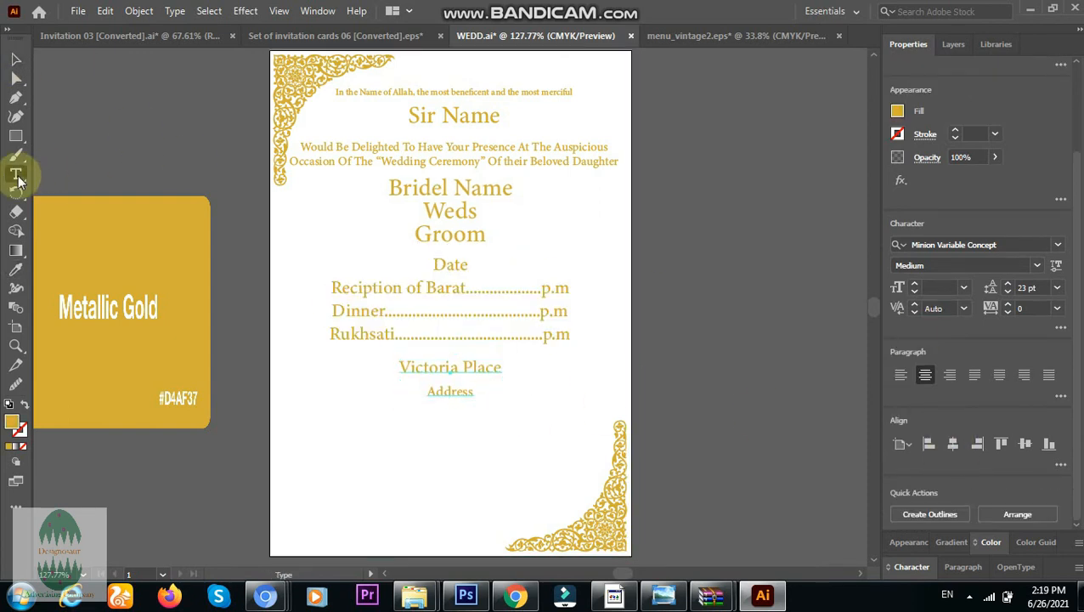
left_click(288, 431)
type("R.S.V.P")
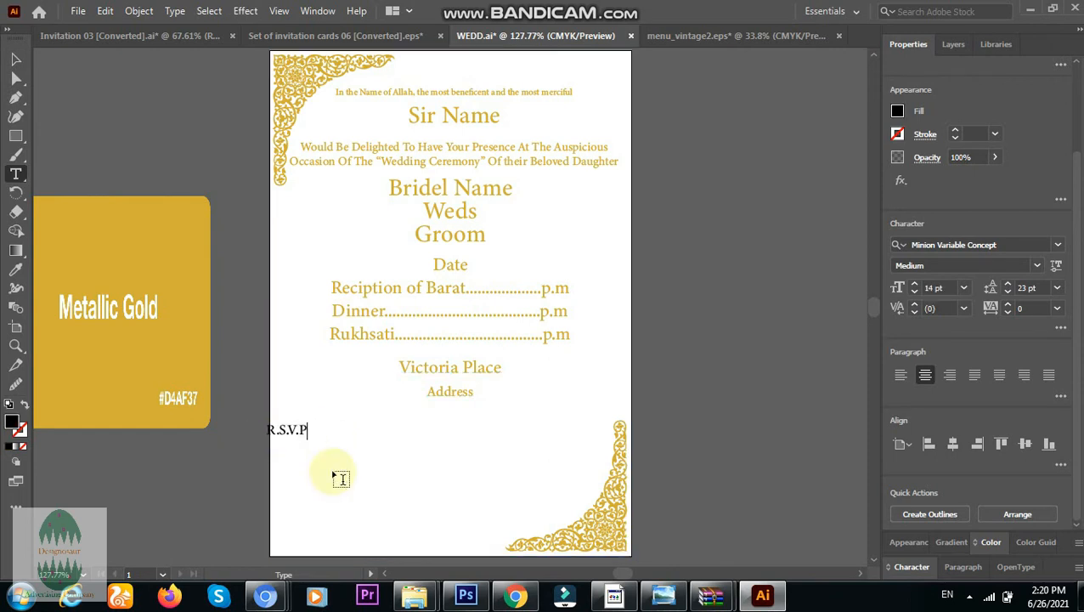
left_click(531, 420, "ctrl")
left_click(16, 60)
left_click_drag(282, 440, 305, 441)
Try the "R.S.V.P" text at 12 pt, then set its size to 18 pt.
left_click(963, 396)
left_click(997, 241)
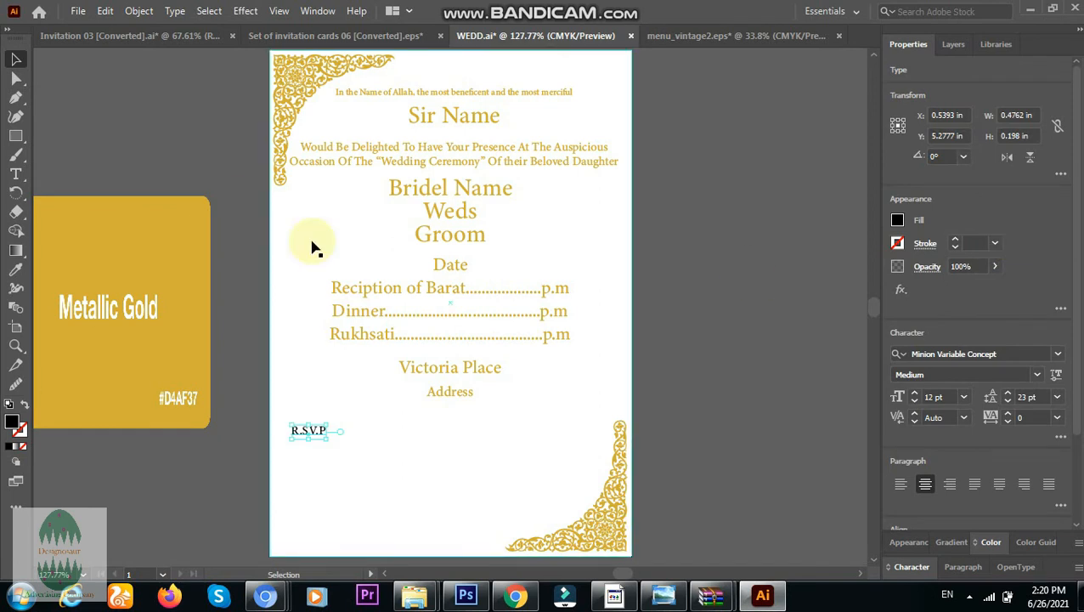
left_click(964, 397)
left_click(15, 173)
left_click(319, 431)
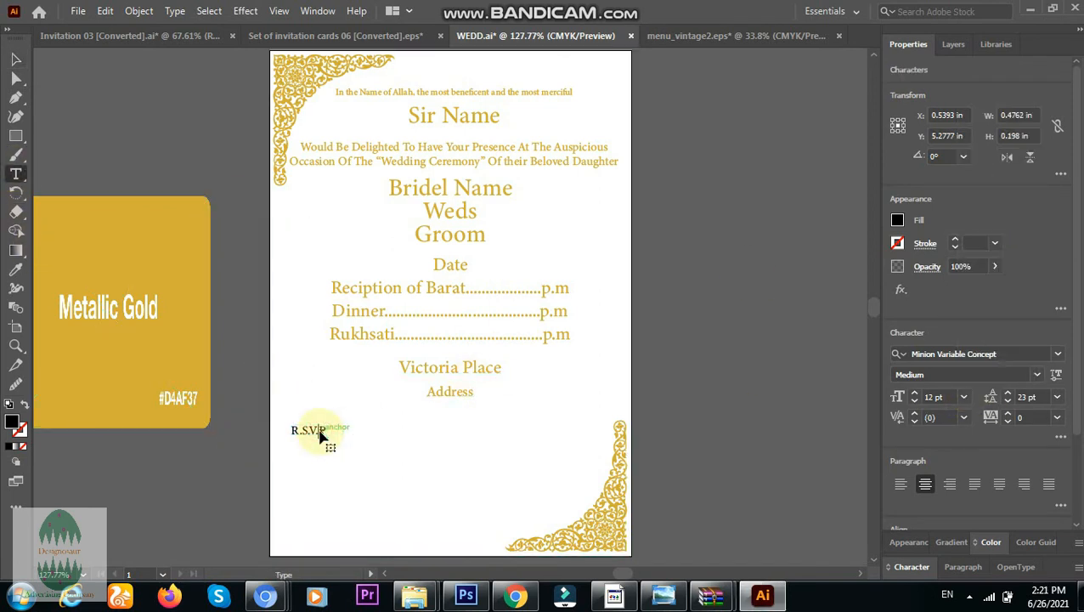
key("ctrl+a")
left_click(963, 397)
left_click(986, 274)
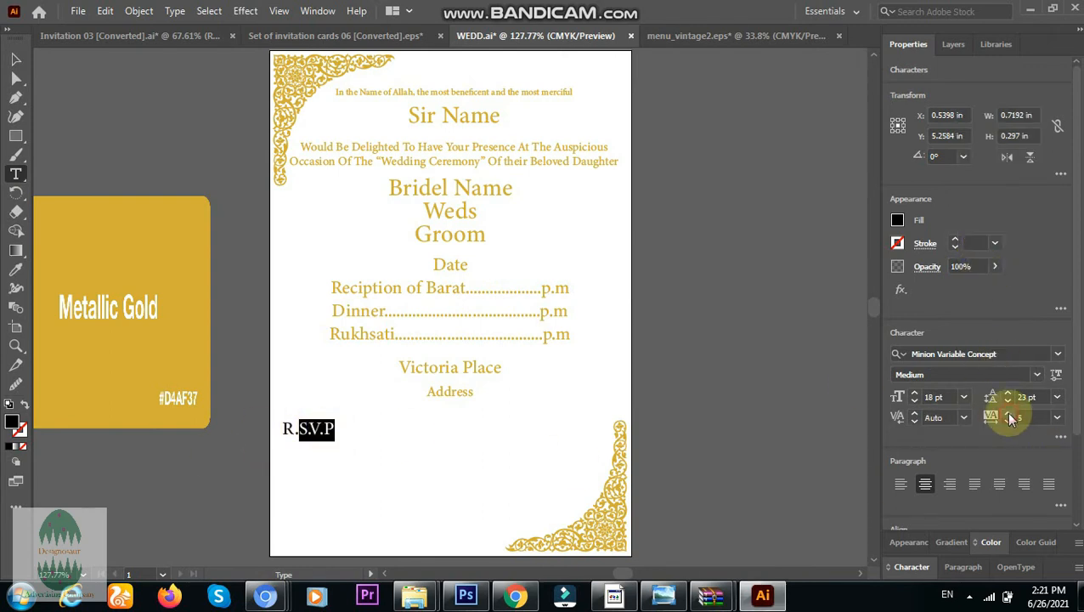
Place a copy of the "R.S.V.P" text on the right side of the same line and change its wording to "LOOKING FORWAD".
key("Escape")
key("ctrl+c")
key("ctrl+v")
left_click_drag(437, 308, 521, 432)
key("t")
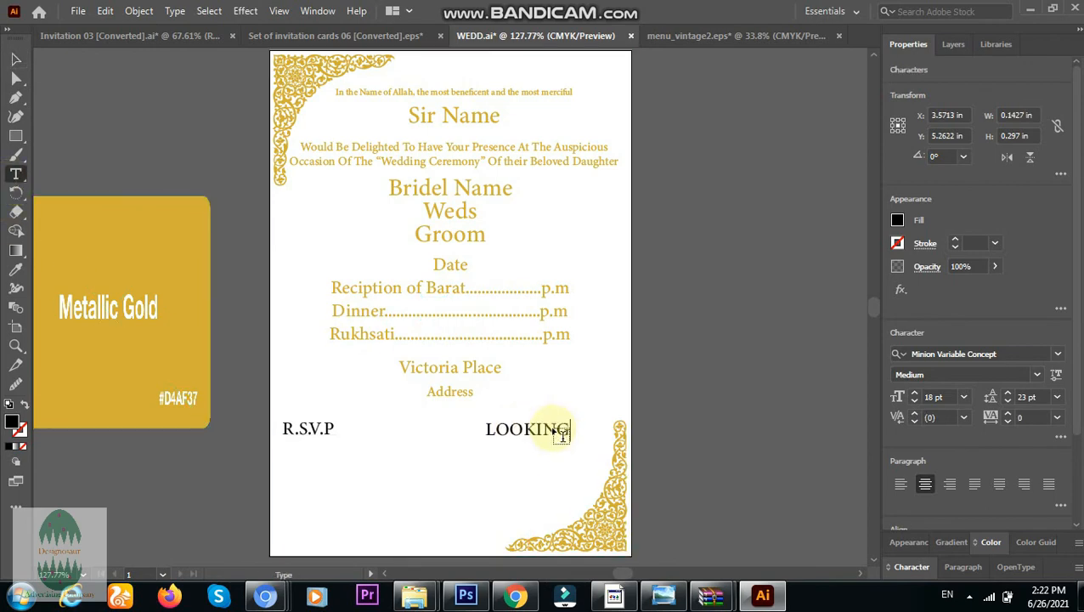
left_click(1060, 436)
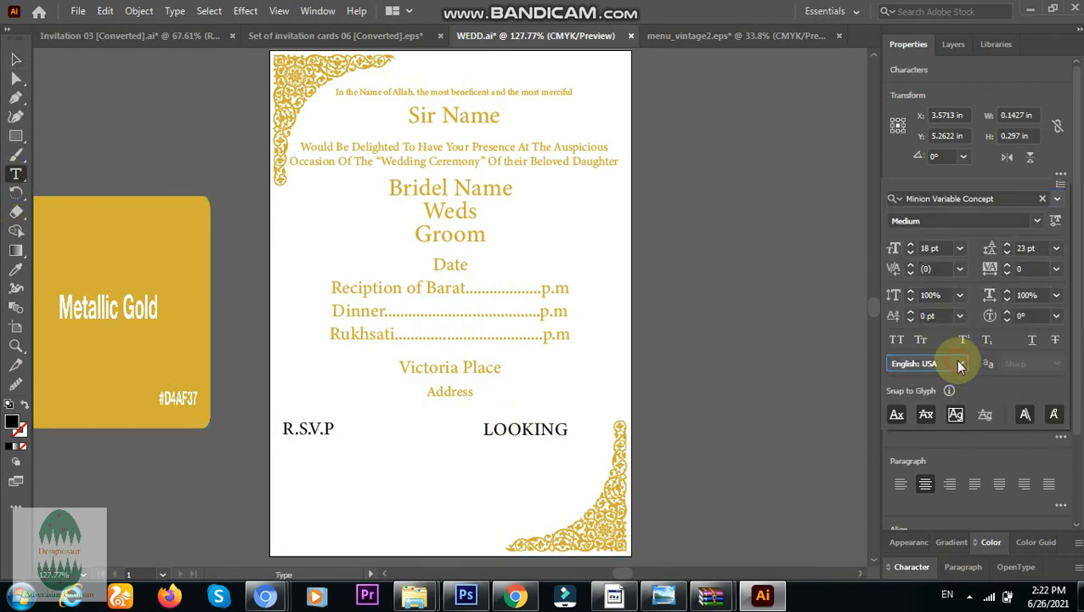
key("Escape")
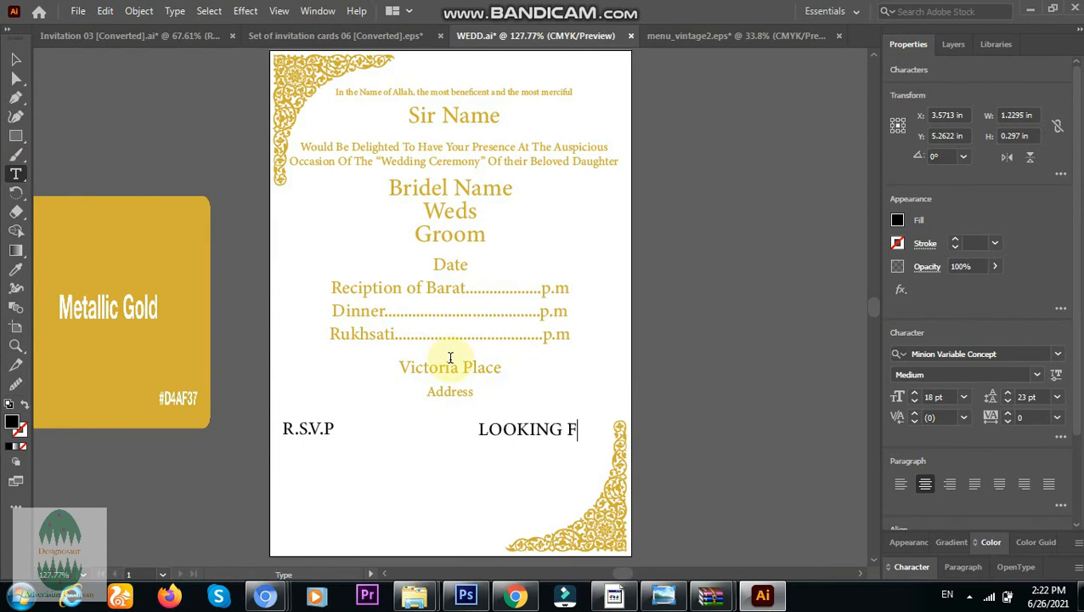
type("ORWAD")
key("shift+Left")
key("shift+Left")
key("shift+Left")
key("shift+Left")
key("shift+Left")
key("shift+Left")
key("shift+Left")
key("shift+Left")
key("shift+Left")
key("shift+Left")
key("shift+Left")
key("shift+Left")
key("shift+Left")
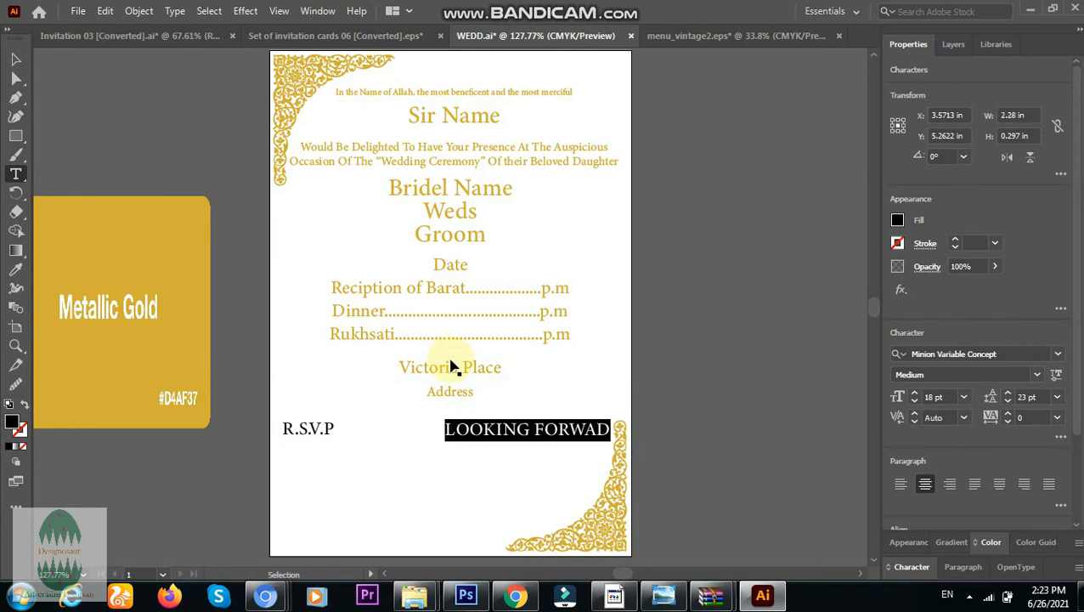
Colour "R.S.V.P" and "LOOKING FORWAD" with the metallic gold sample and set "LOOKING FORWAD" to 14 pt.
left_click_drag(336, 429, 295, 423)
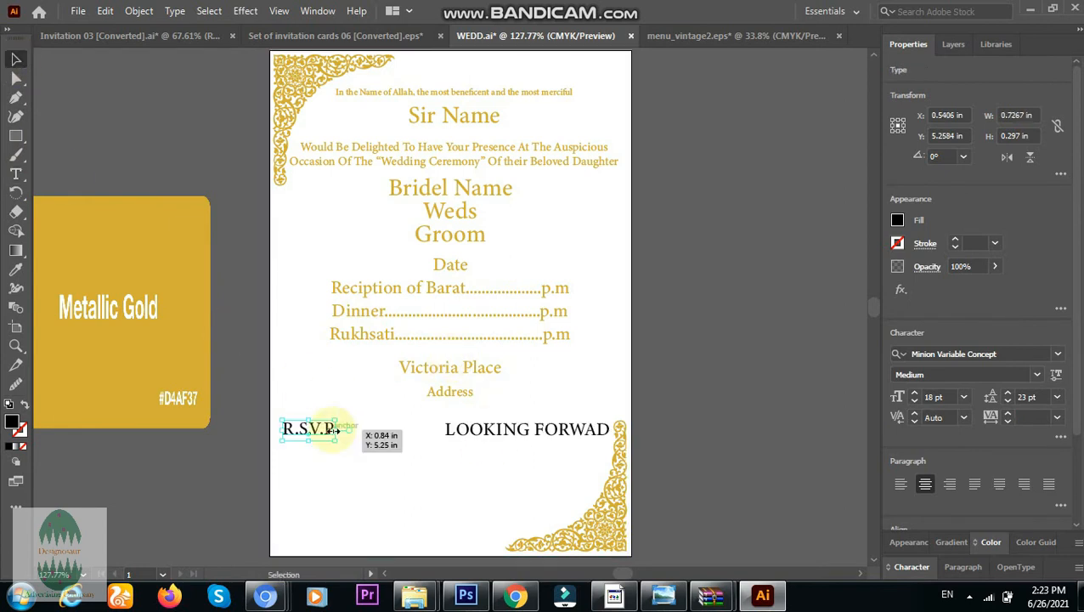
left_click(15, 59)
left_click(499, 432)
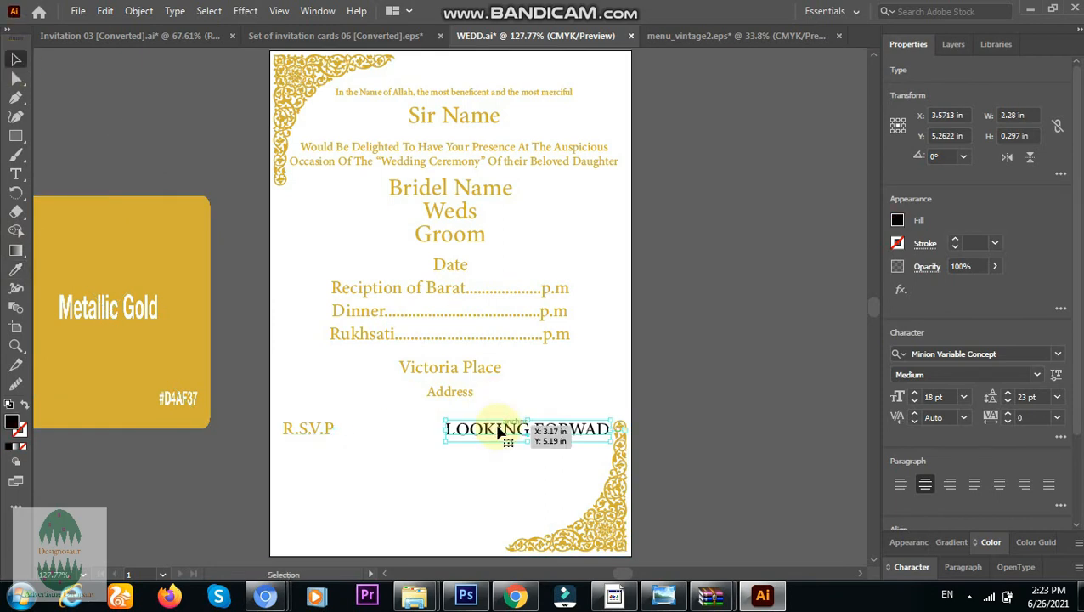
left_click(964, 397)
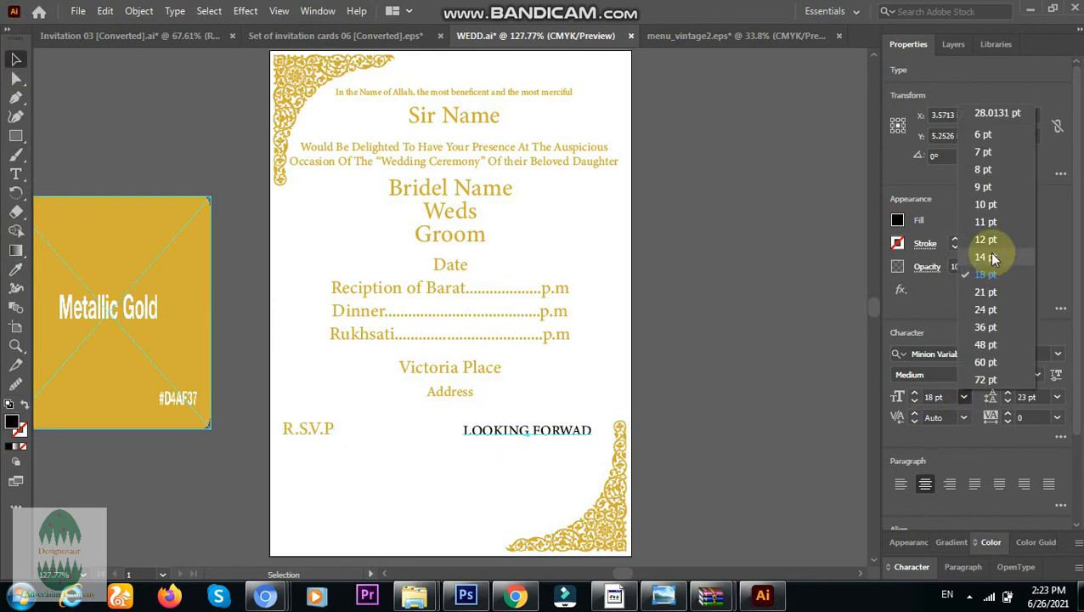
left_click(988, 252)
key("i")
left_click(85, 229)
Shift "R.S.V.P" and "LOOKING FORWAD" slightly inward from the card's side edges.
left_click(16, 56)
left_click(307, 429)
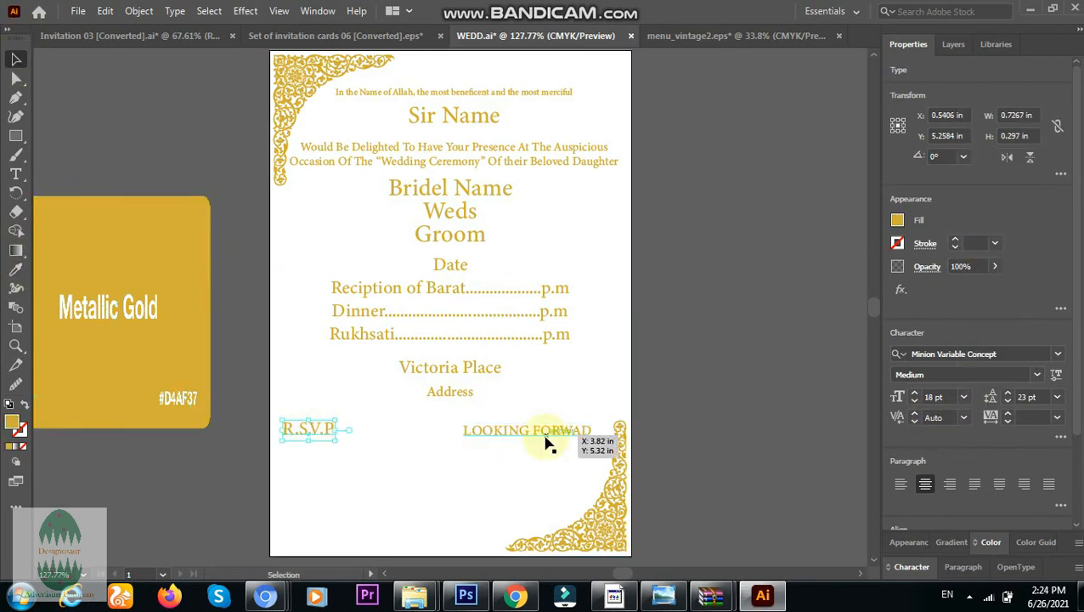
left_click(546, 443)
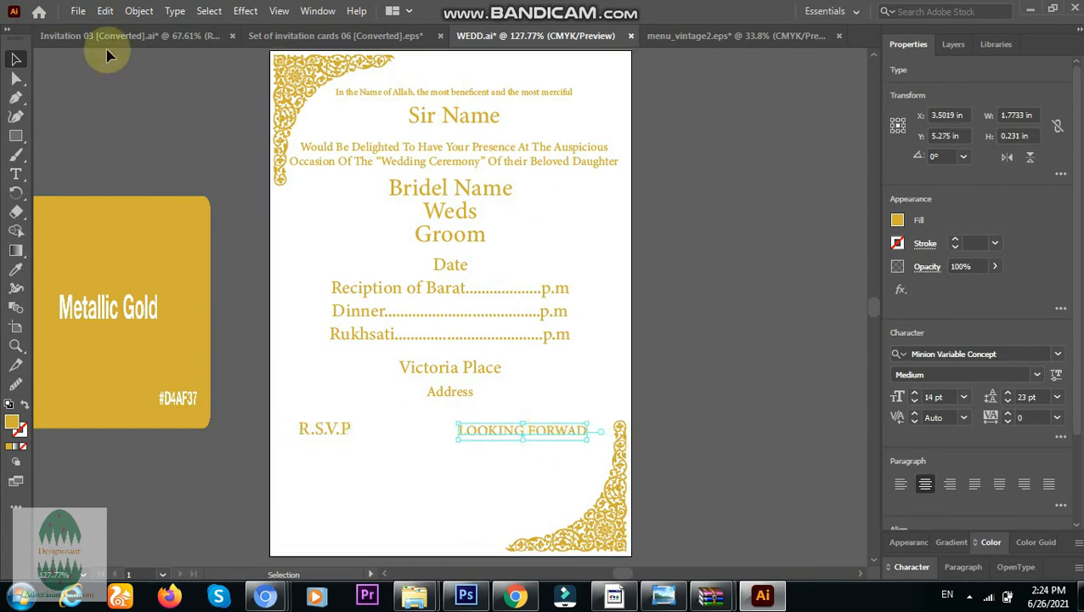
left_click(71, 99)
Duplicate the "R.S.V.P" text, rotate the copy about 47° and place it to the left of the couple's names.
left_click(314, 424)
key("ctrl+c")
key("ctrl+v")
left_click_drag(478, 289, 459, 255)
left_click_drag(435, 296, 316, 217)
Change the slanted text to "BARAT" and enlarge it to about 28 pt.
left_click(16, 174)
left_click(341, 209)
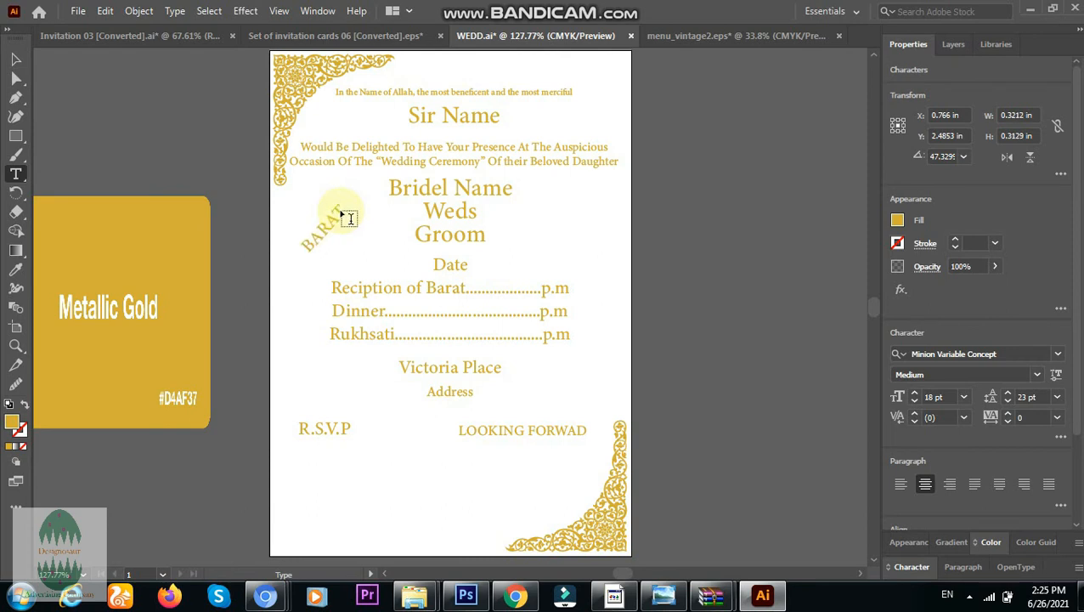
key("Escape")
left_click_drag(311, 226, 360, 200)
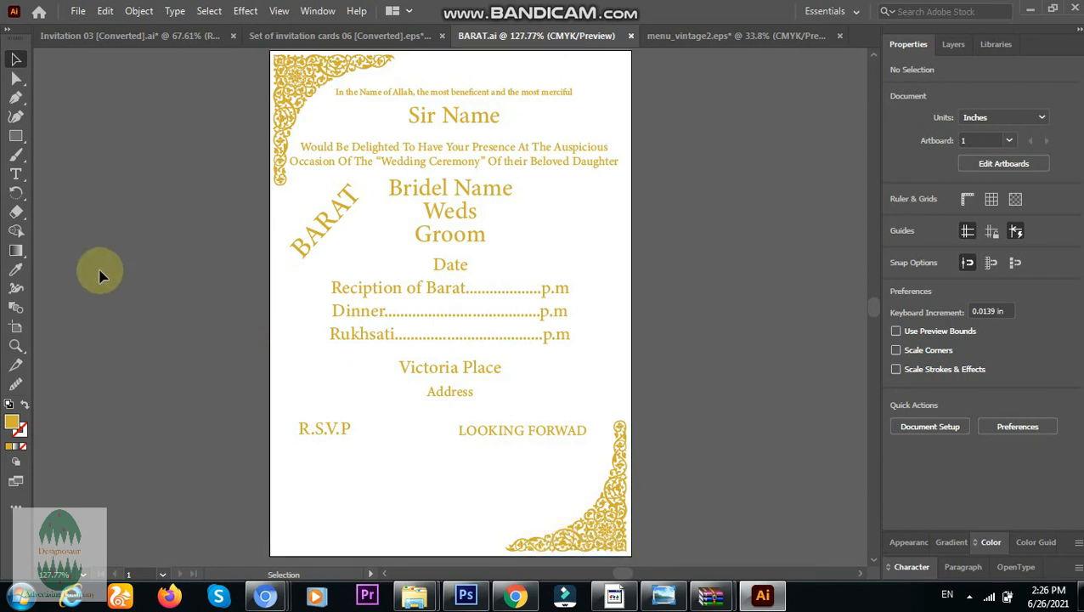
Replace the slanted "BARAT" text with "WALIMA".
left_click(15, 174)
left_click(357, 189)
key("BackSpace")
key("BackSpace")
key("BackSpace")
key("BackSpace")
key("BackSpace")
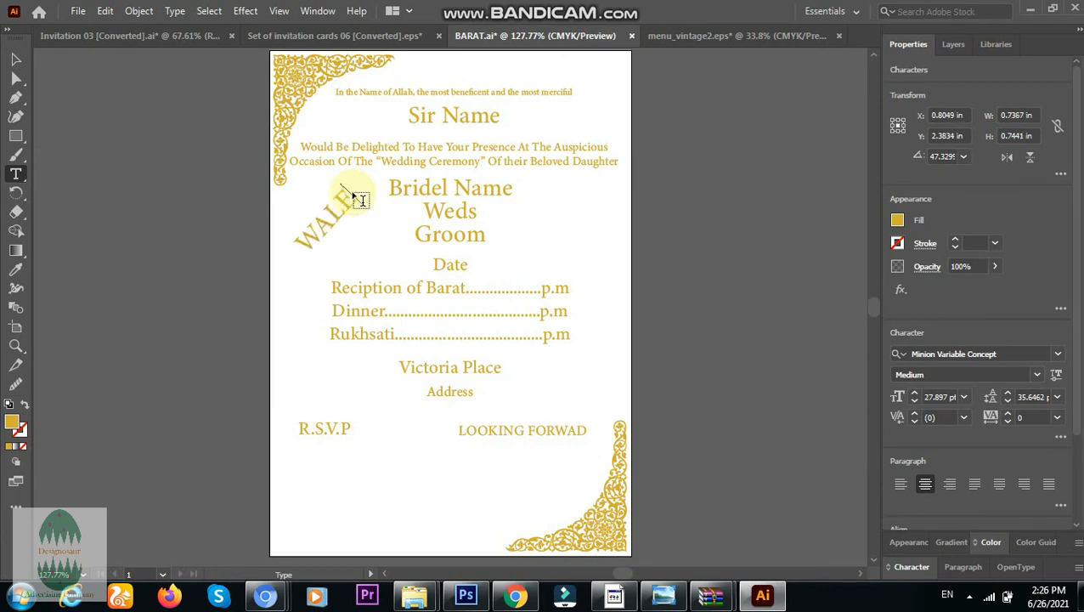
left_click(16, 58)
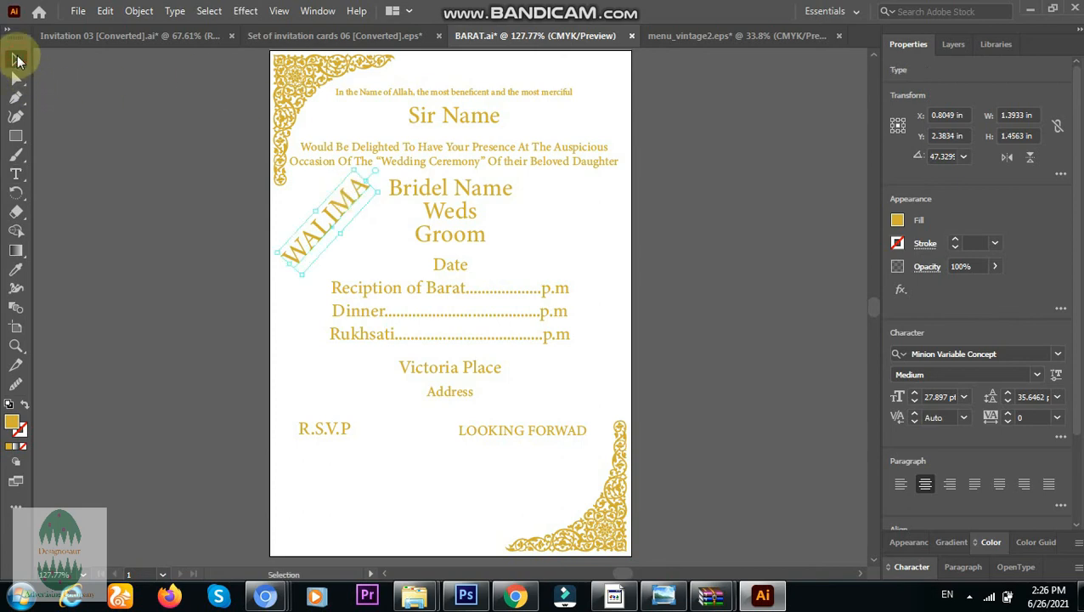
left_click(713, 221)
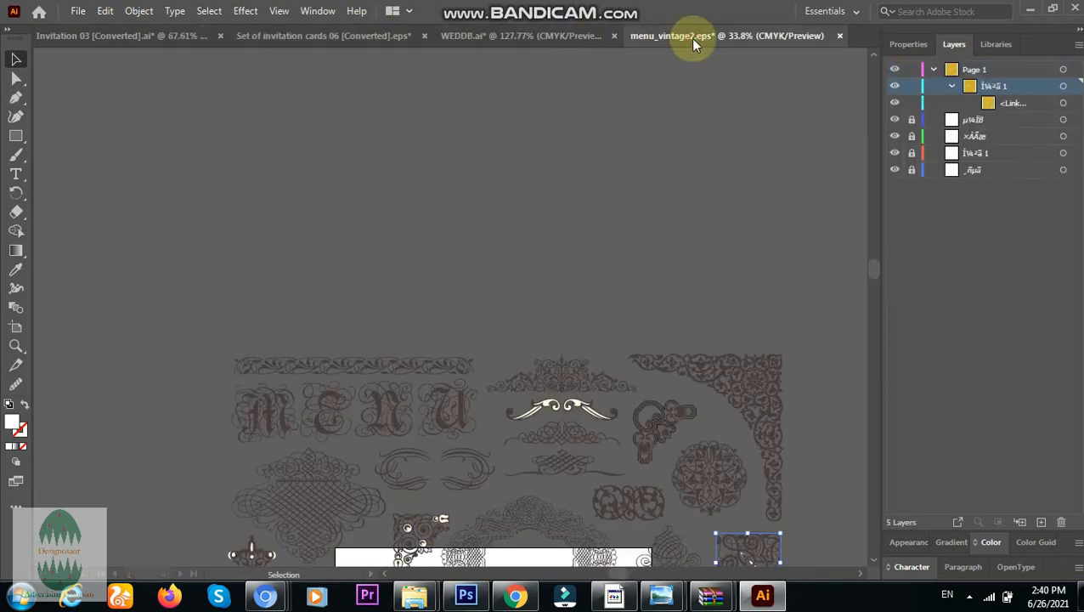
Copy the crest-shaped scroll ornament from menu_vintage2.eps into the blank card in WEDDB.ai.
left_click(562, 395)
key("ctrl+c")
left_click(535, 35)
key("ctrl+v")
Scale the scroll ornament to nearly the card's width and centre it along the top edge.
left_click_drag(732, 383, 587, 347)
left_click_drag(466, 339, 545, 266)
left_click_drag(665, 273, 654, 261)
left_click_drag(453, 232, 444, 143)
left_click(643, 147)
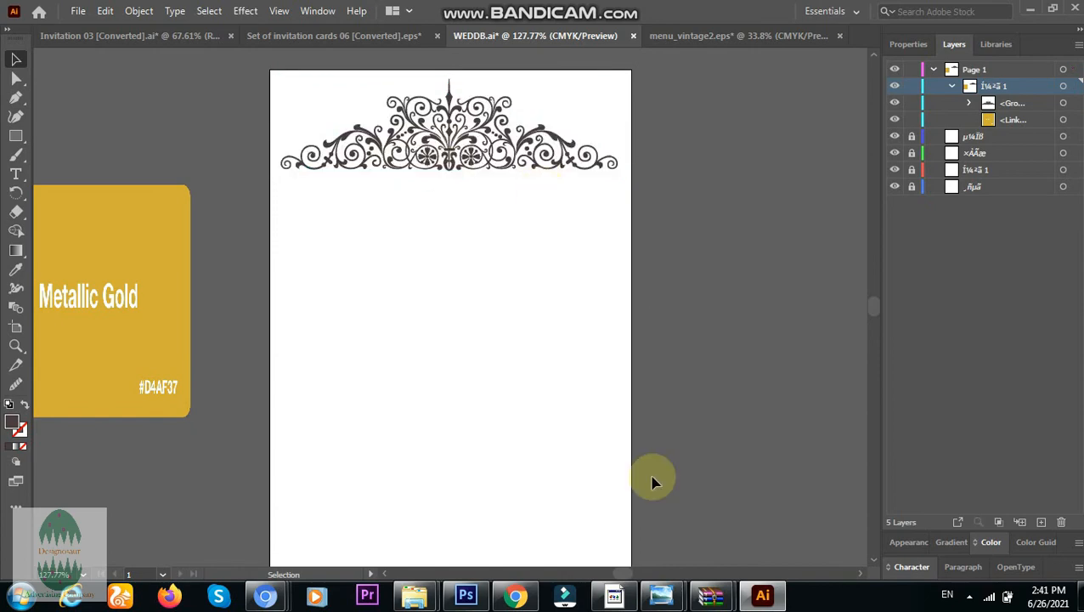
Recolour the scroll ornament with the metallic gold sample using the Eyedropper.
scroll(654, 483, "down", 1)
left_click(449, 119)
left_click(16, 269)
left_click(85, 231)
left_click(16, 59)
left_click(408, 183)
Create an upside-down reflected copy of the scroll ornament for the card's top and move the original to the bottom edge.
right_click(391, 143)
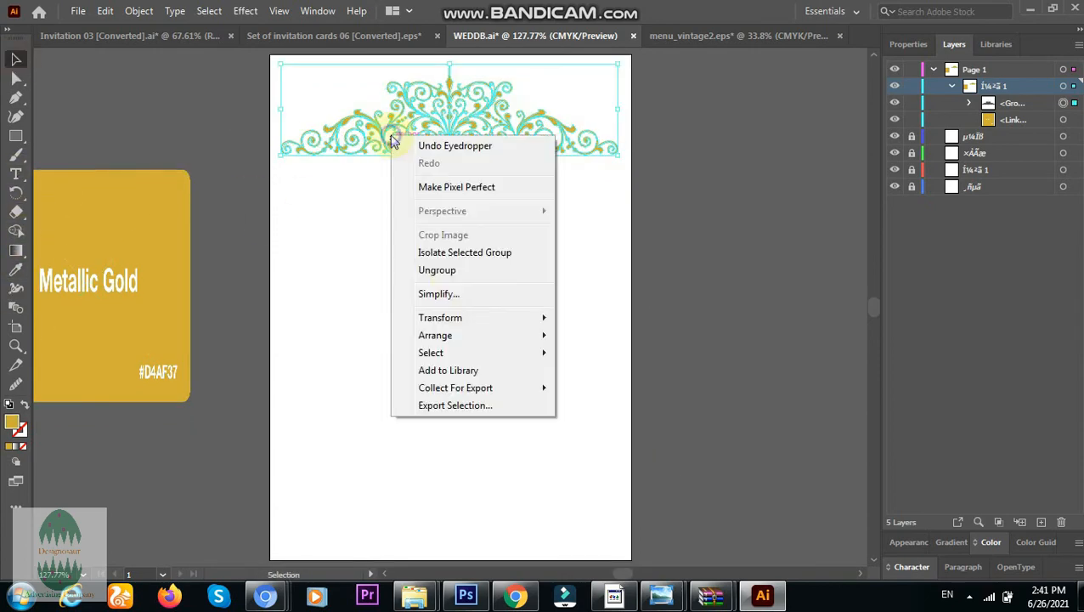
mouse_move(416, 315)
left_click(607, 372)
left_click(126, 258)
left_click(140, 423)
left_click_drag(438, 145, 438, 548)
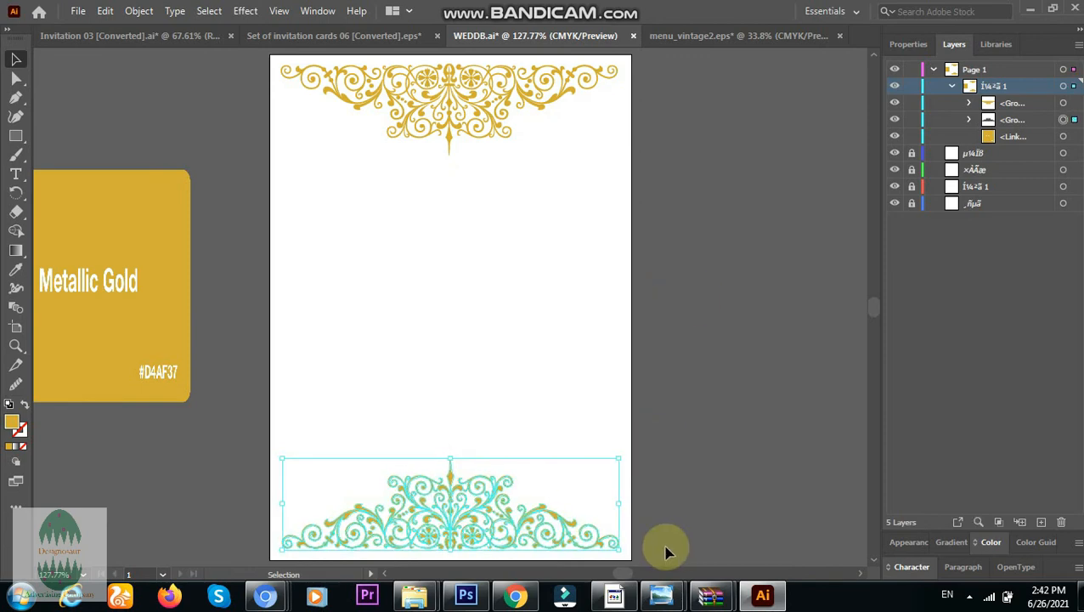
Copy the long braided divider from the Set of invitation cards 06 file into WEDDB.ai.
left_click(255, 35)
left_click(863, 574)
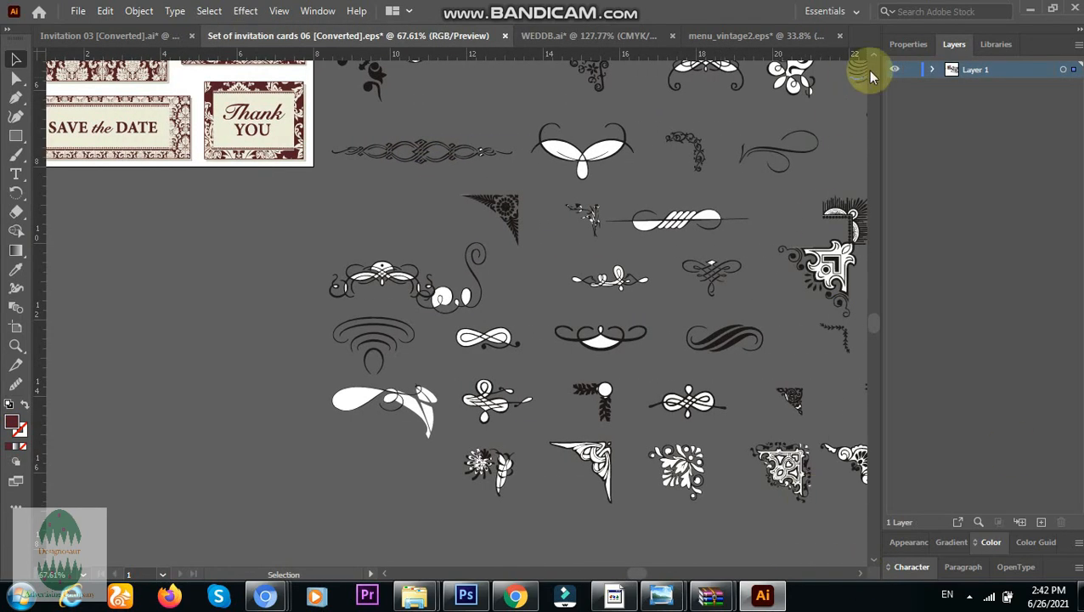
left_click(872, 56)
left_click(417, 326)
left_click_drag(330, 295, 515, 340)
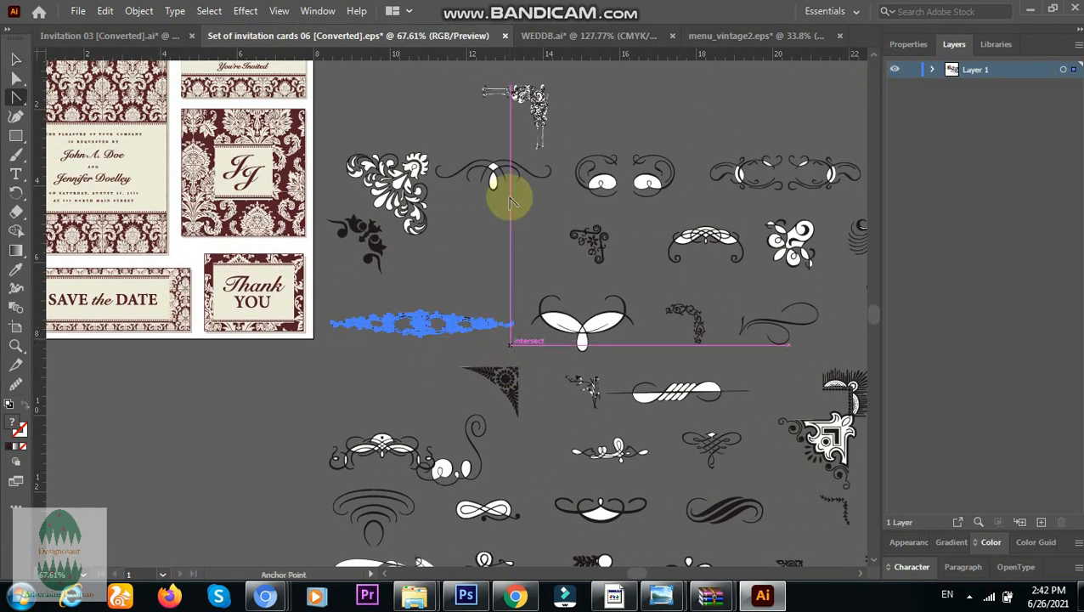
left_click(586, 34)
key("ctrl+v")
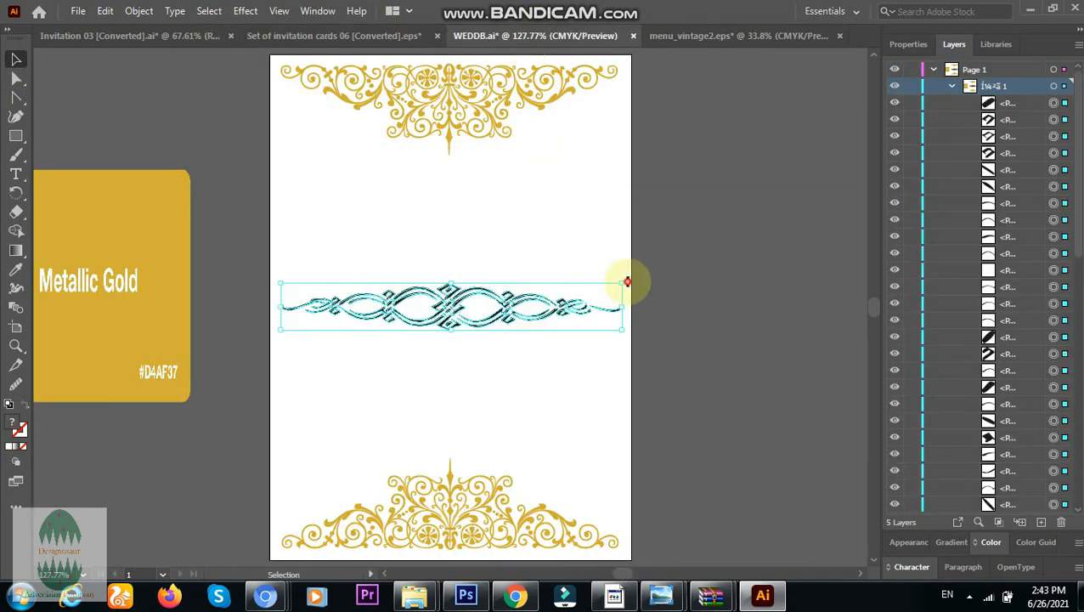
Stand the braided divider upright in metallic gold along the card's left side, with a matching copy along the right side.
left_click_drag(627, 281, 503, 429)
left_click_drag(451, 309, 293, 302)
left_click(15, 270)
left_click(111, 237)
left_click(16, 59)
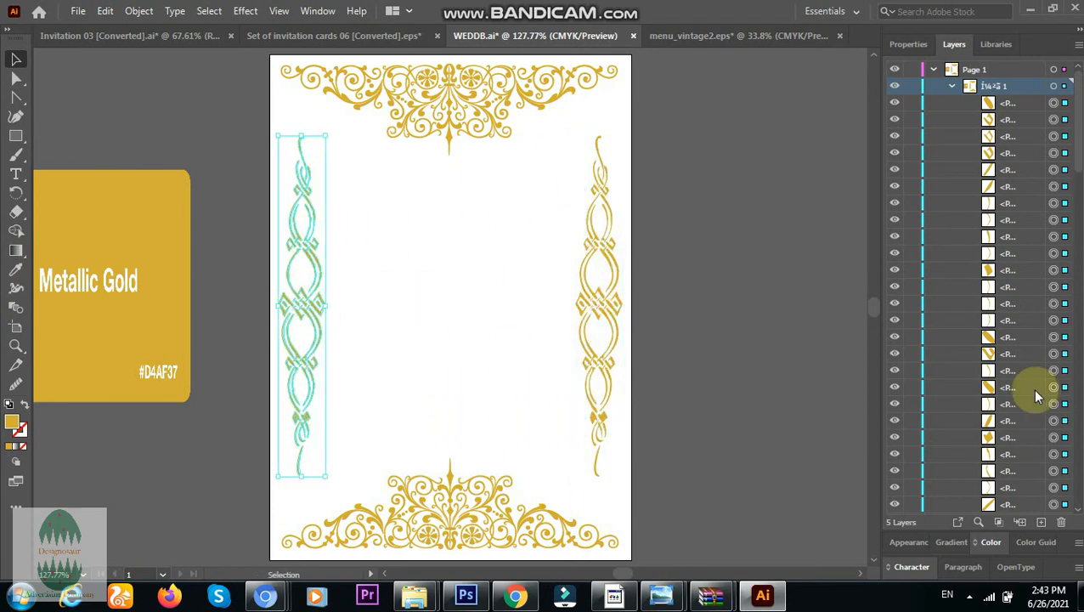
left_click(667, 316)
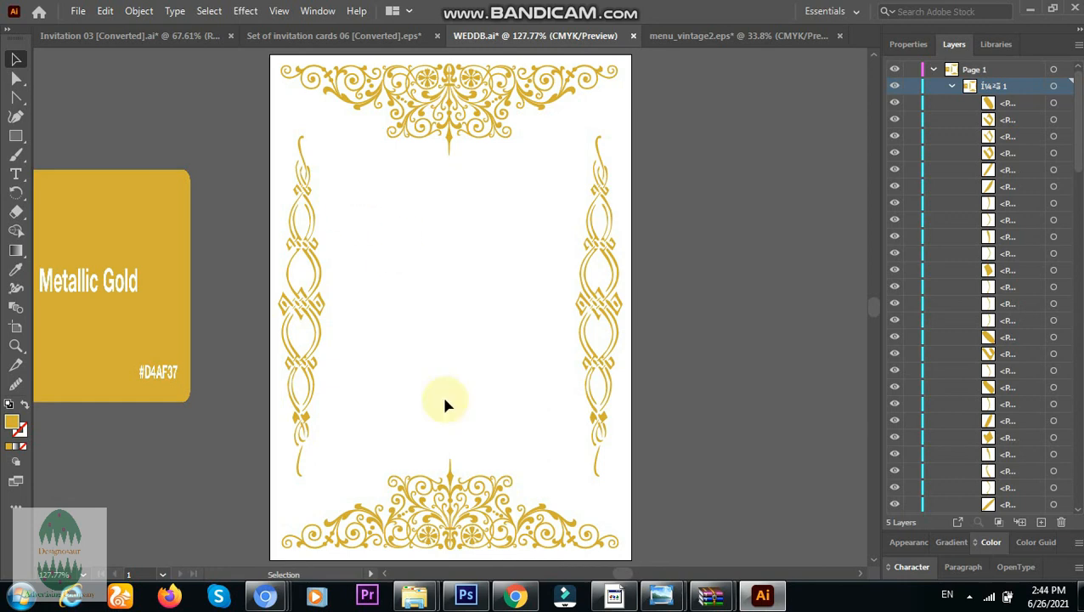
Look through the card's layer list down to its lowest items.
left_click(15, 135)
left_click_drag(1078, 167, 1077, 514)
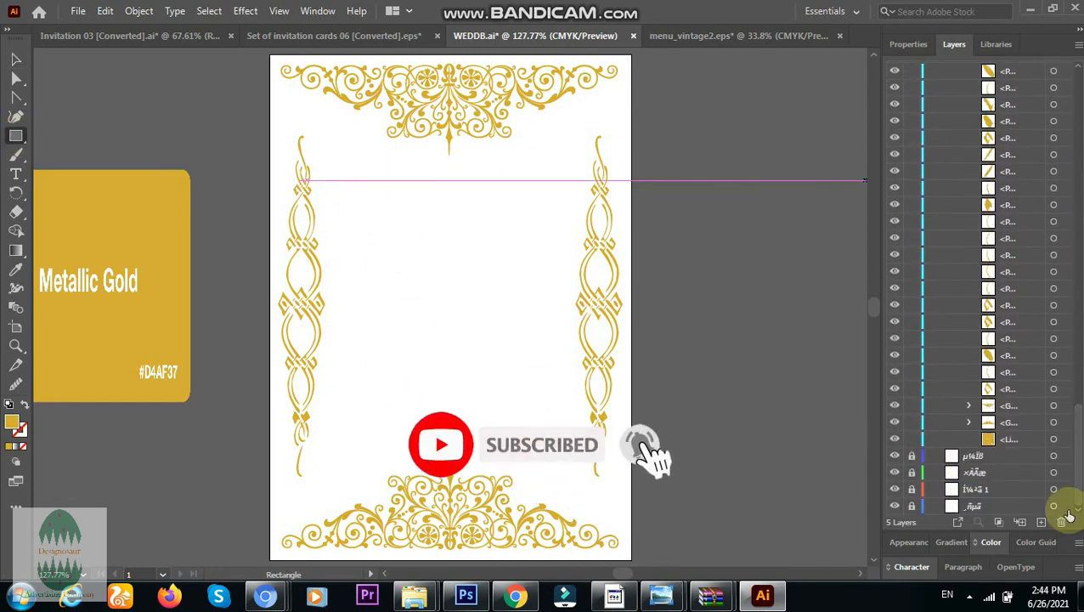
left_click(15, 57)
left_click_drag(1077, 435, 1079, 107)
left_click(951, 86)
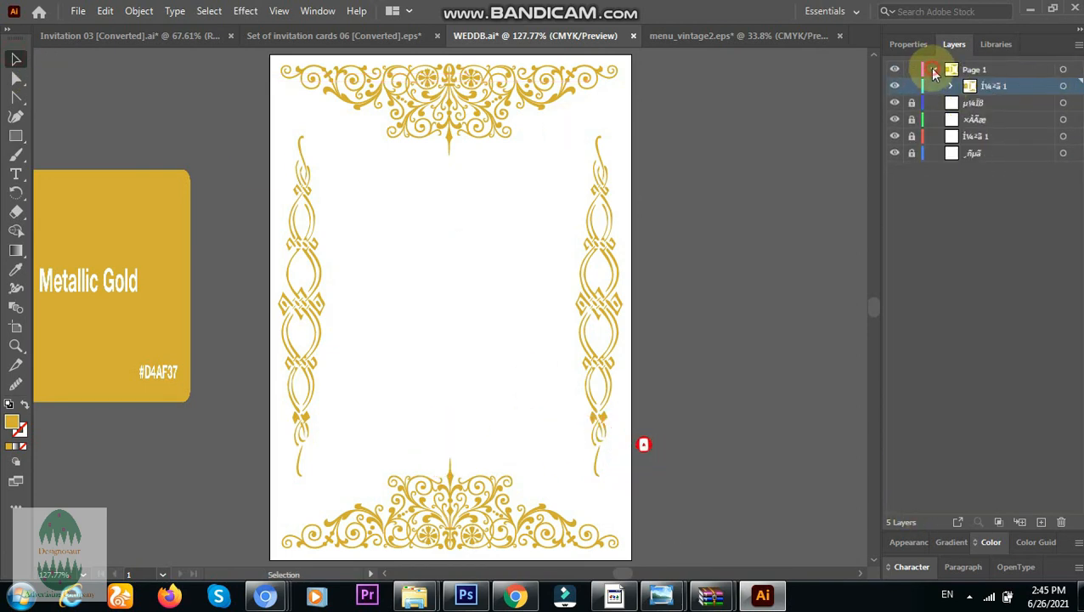
left_click(952, 86)
scroll(1009, 367, "down", 1)
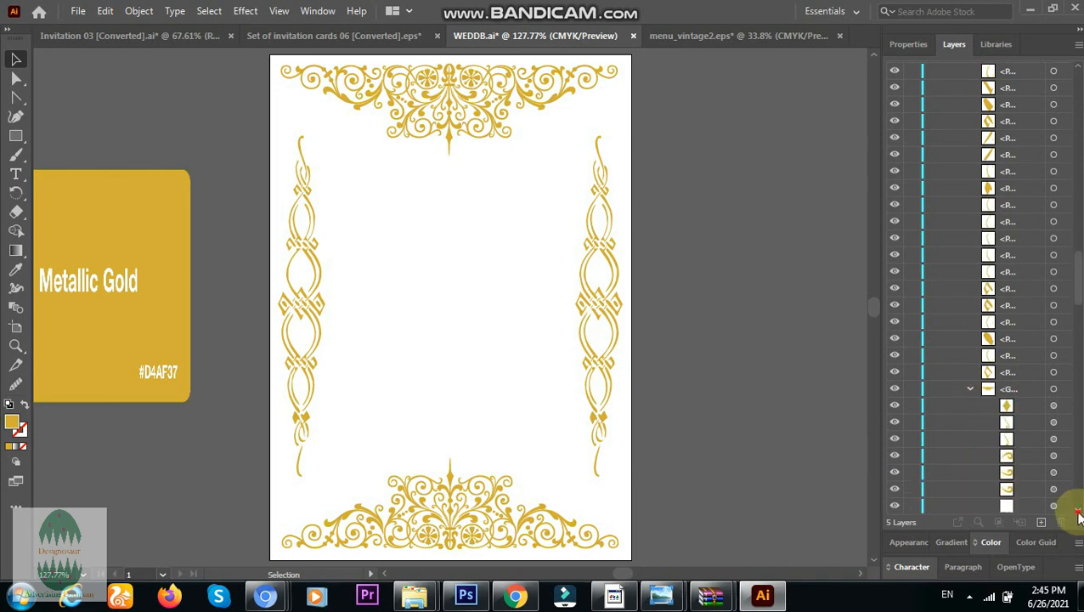